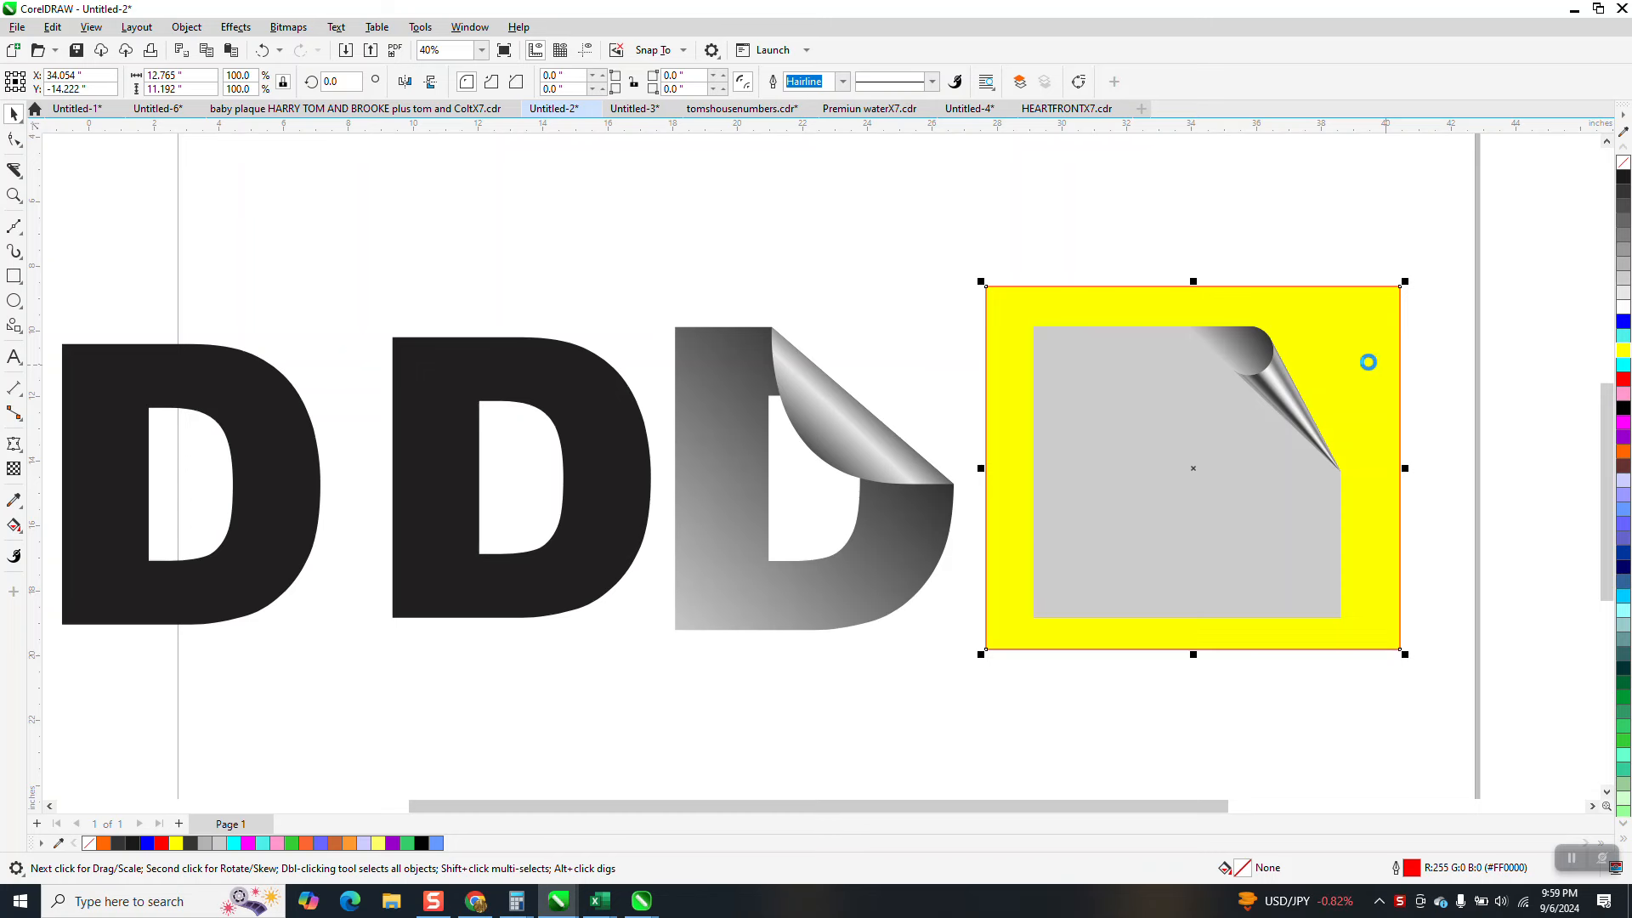
Delete the yellow rectangle behind the grey curled-page square
key("Delete")
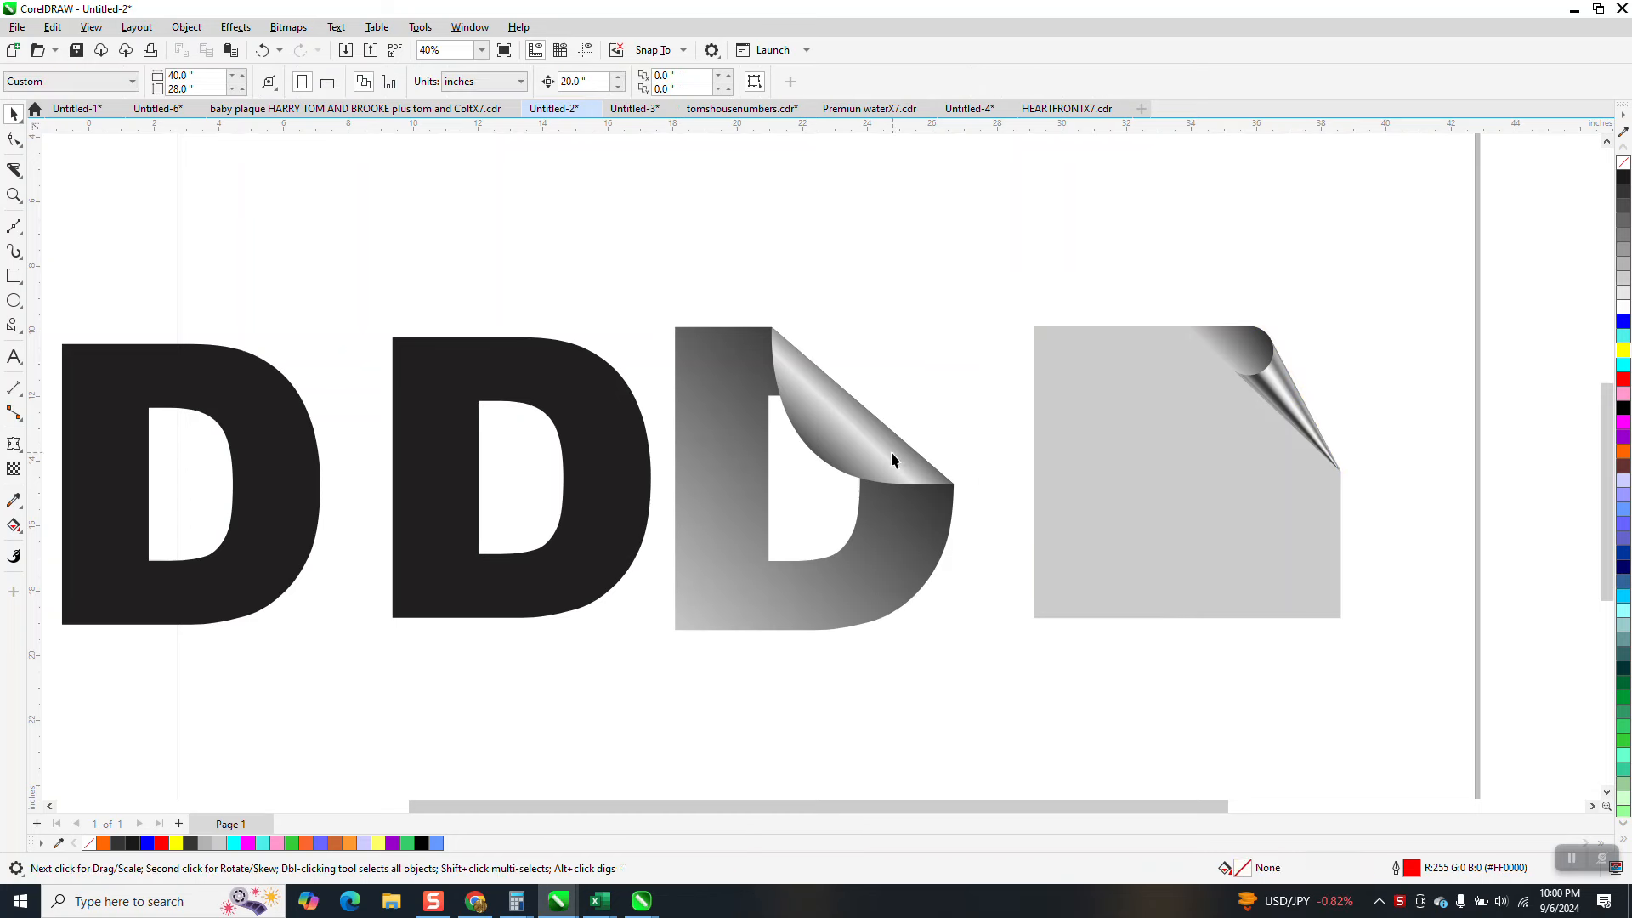
Apply a vertical, transparent Page Curl at the upper-right corner of the second D, with 81% width and 50% height
left_click(586, 416)
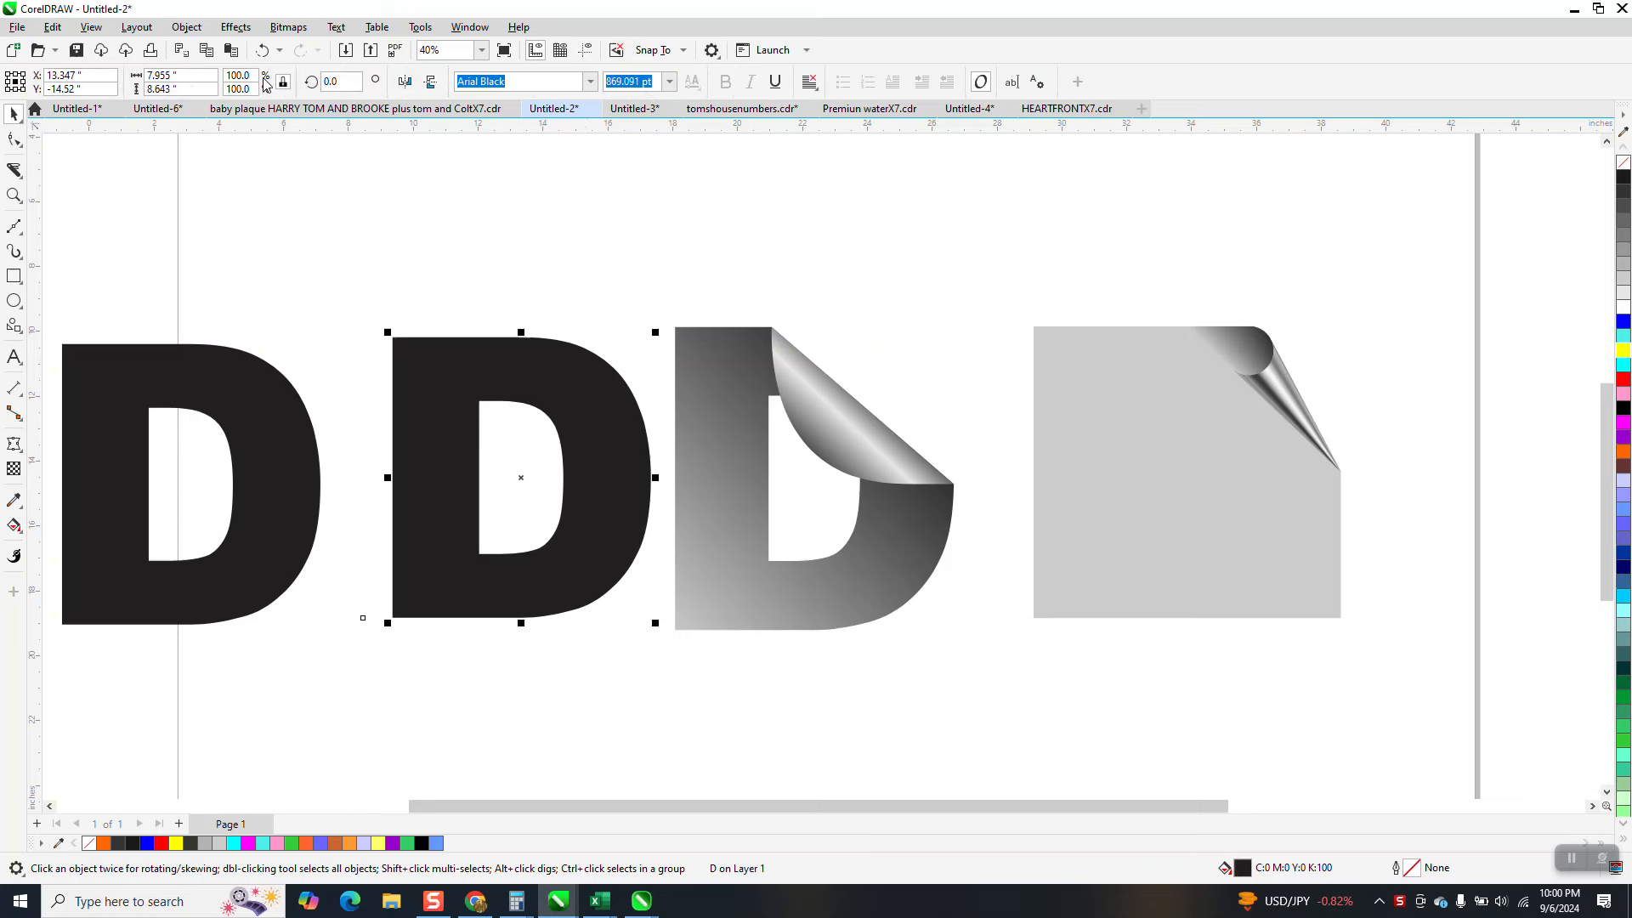
left_click(238, 29)
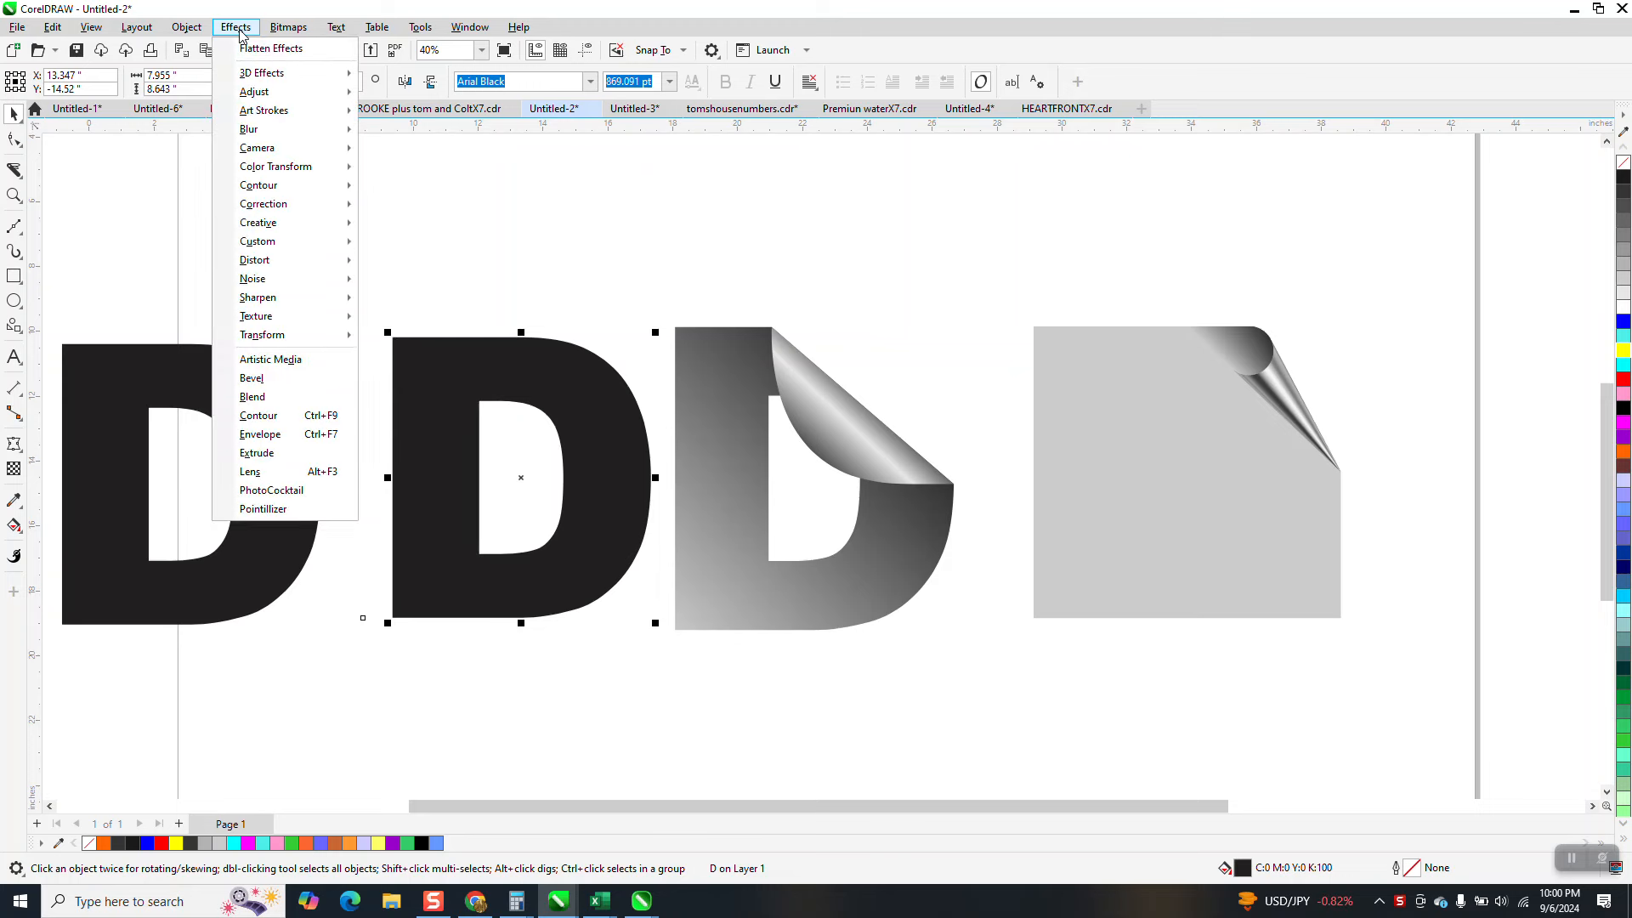
mouse_move(255, 74)
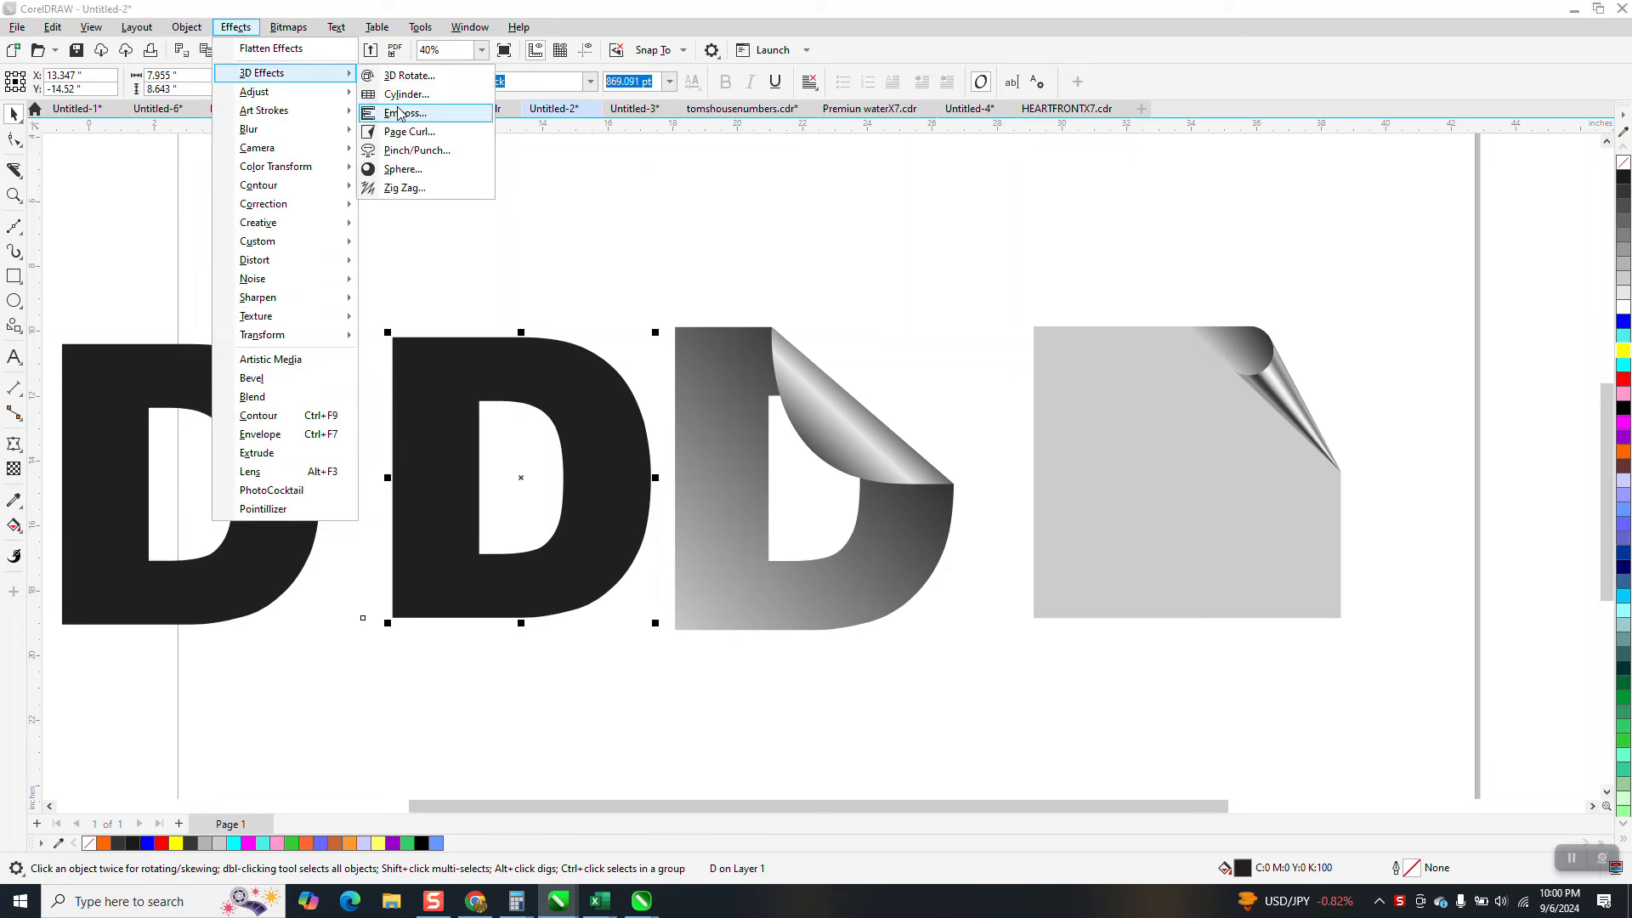
key("Escape")
key("Escape")
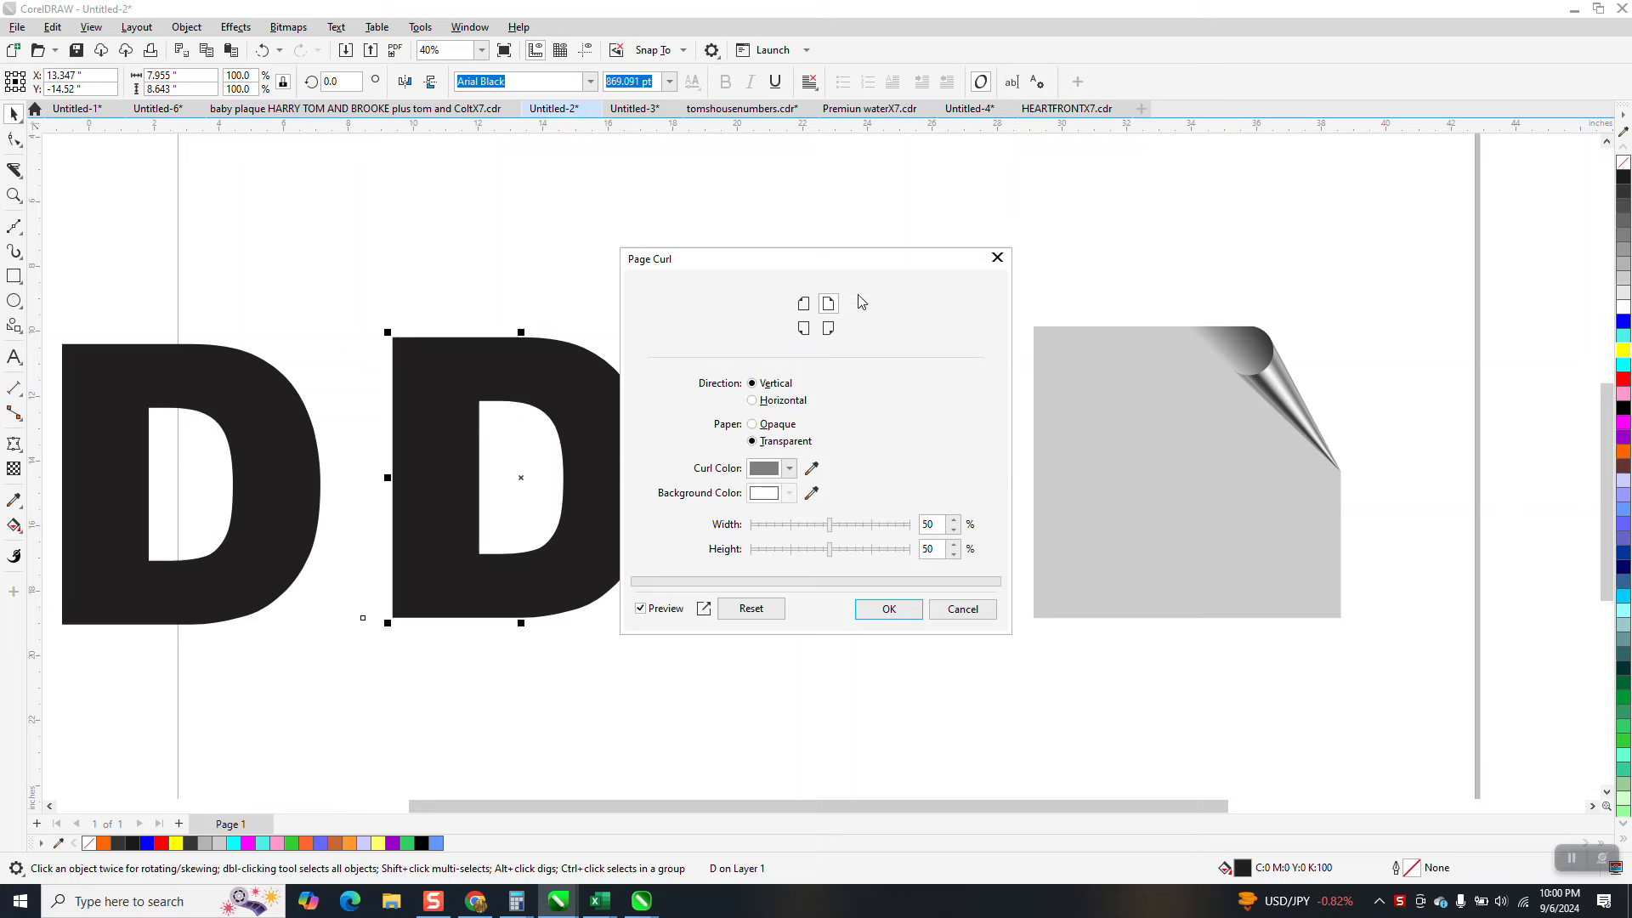
left_click_drag(884, 269, 1075, 296)
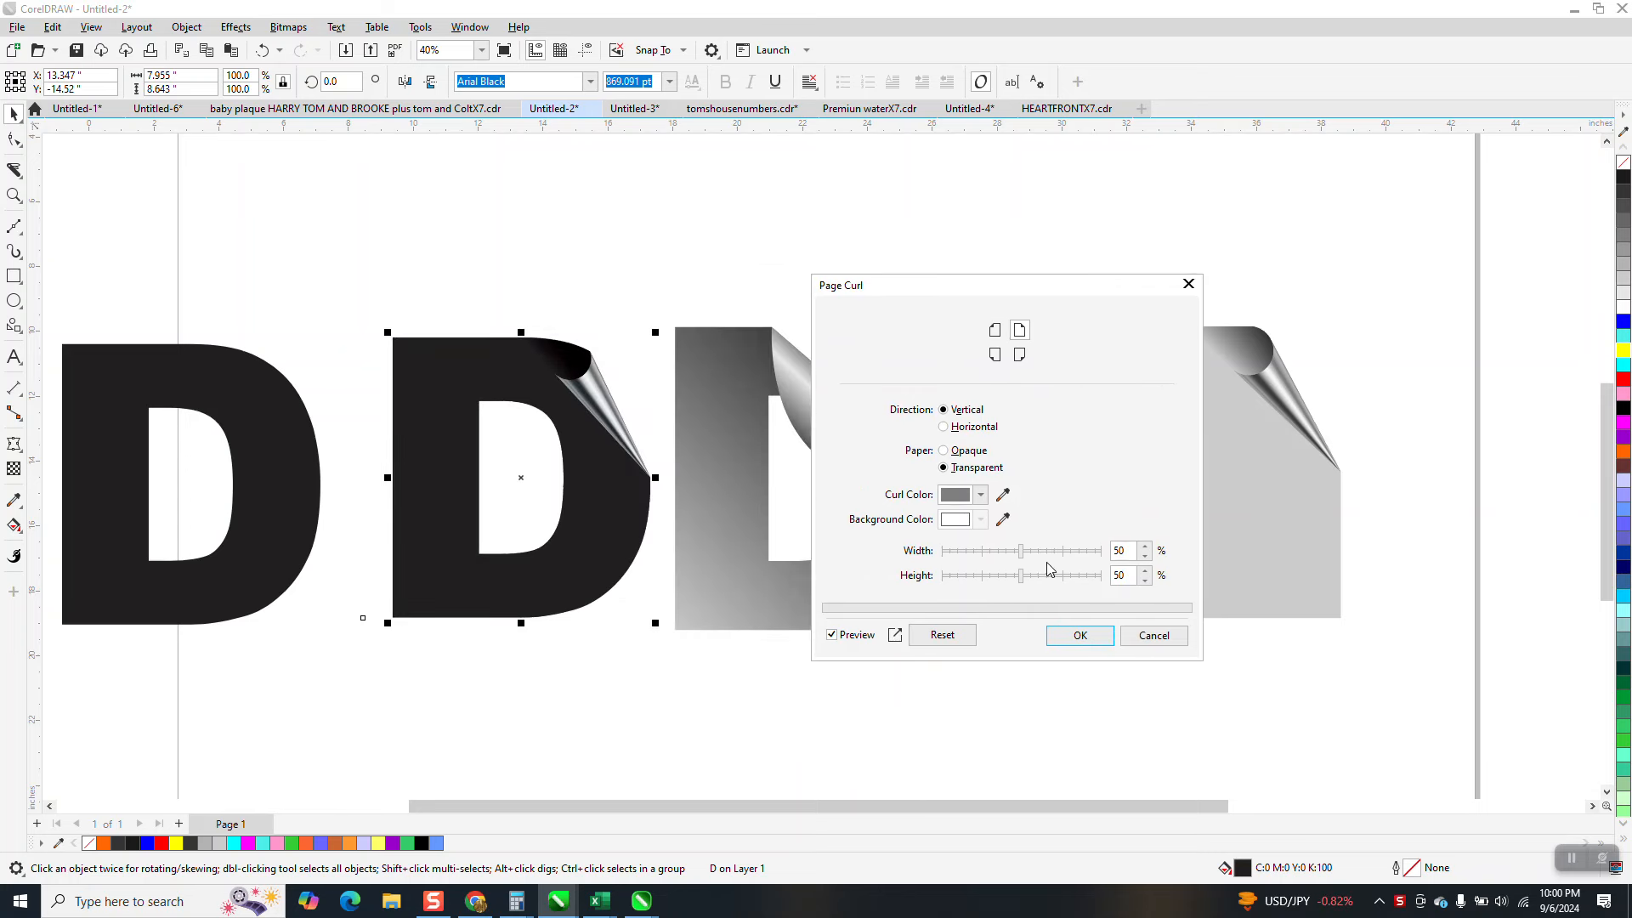
left_click_drag(1021, 552, 1069, 552)
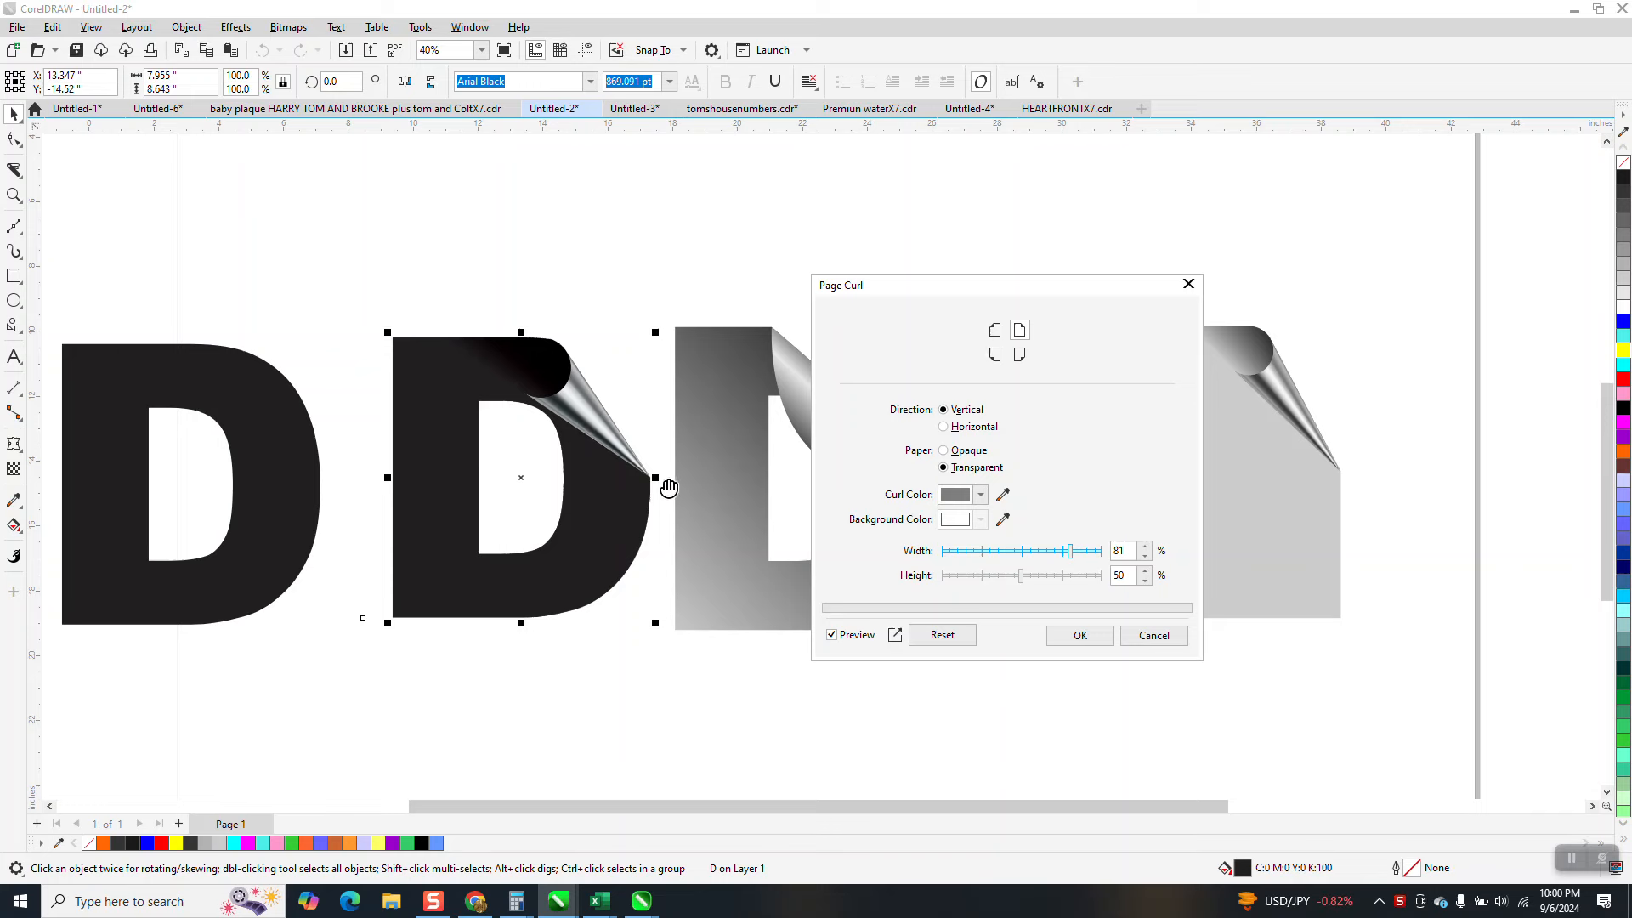
left_click(1079, 637)
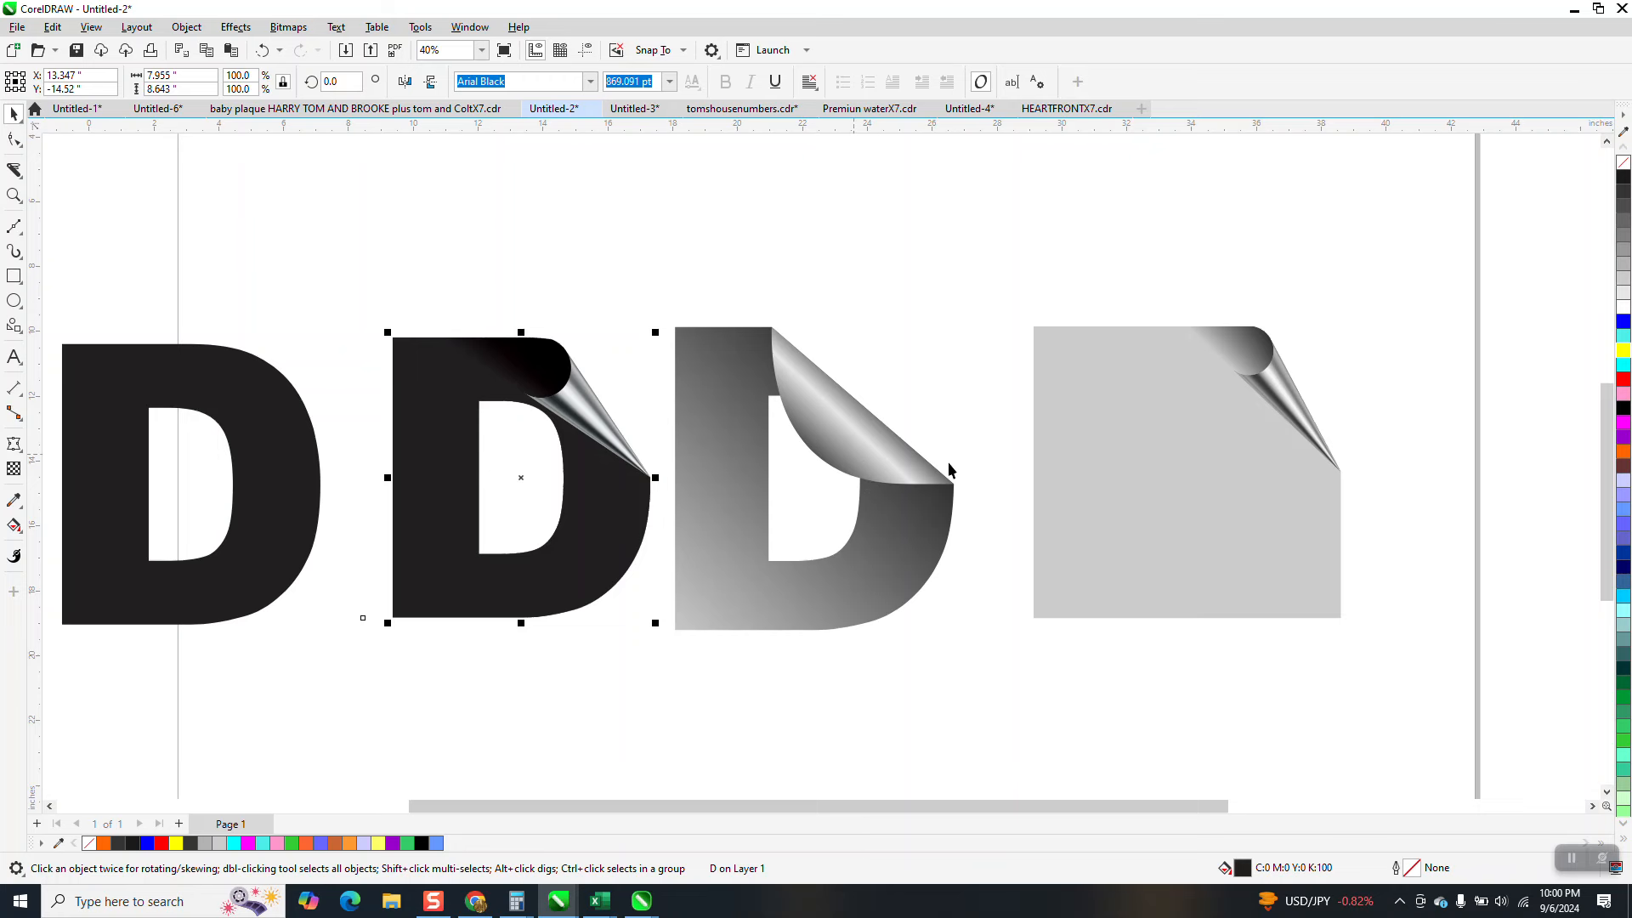
Move the two curled D examples off the page to its right and the plain D onto the middle of the page
scroll(987, 457, "down", 1)
scroll(630, 500, "down", 1)
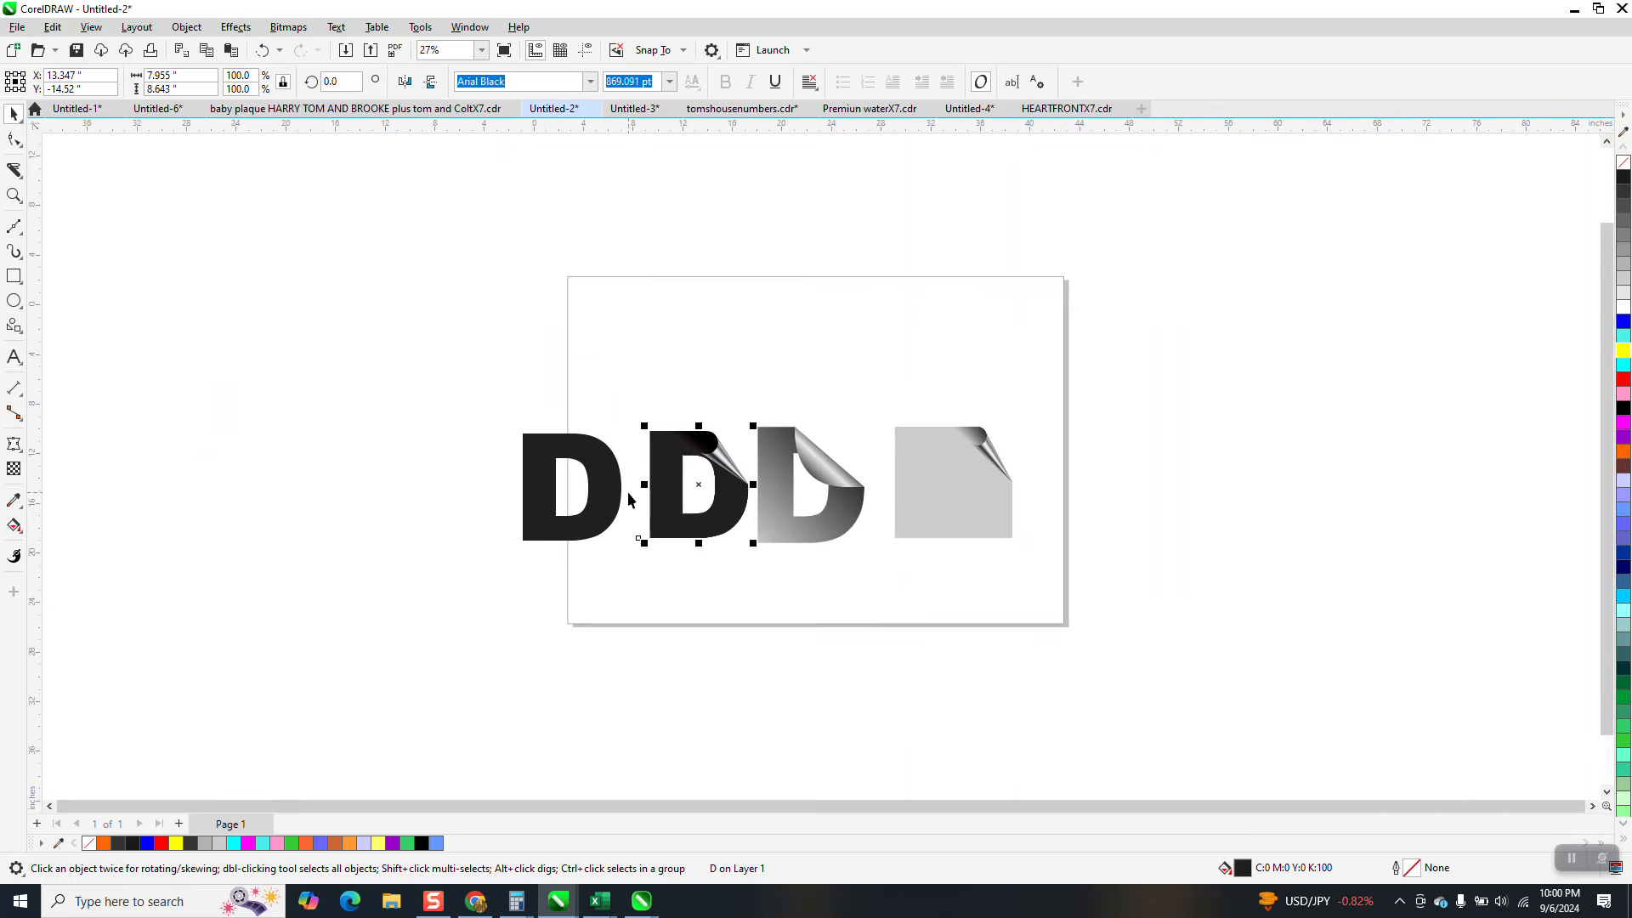
left_click_drag(633, 425, 885, 573)
left_click_drag(1060, 458, 1246, 460)
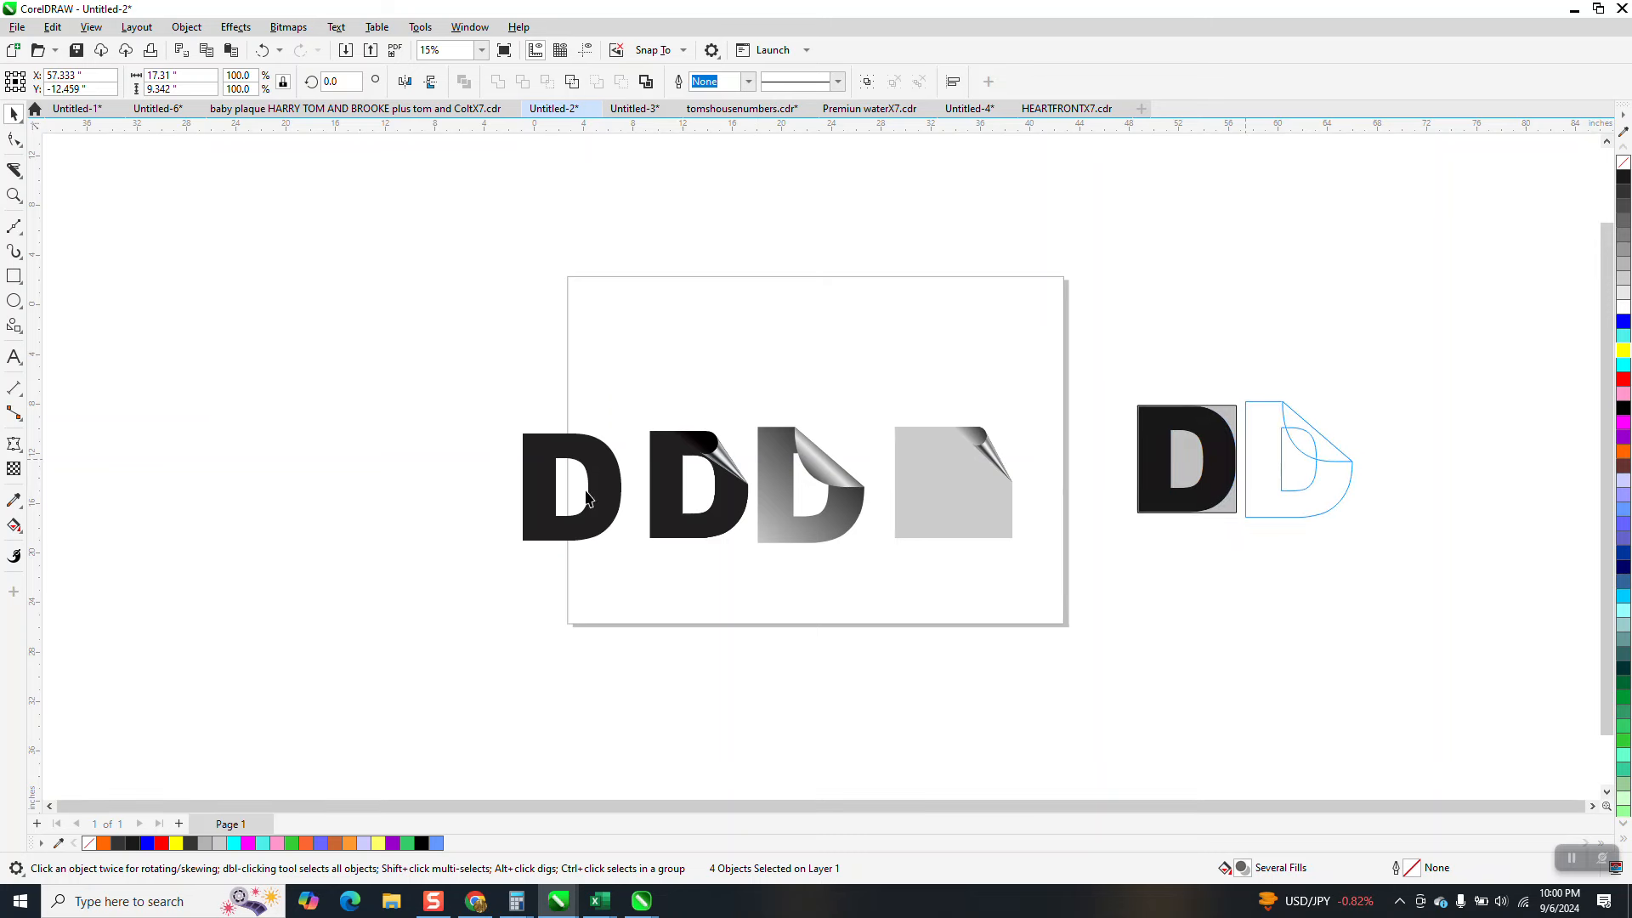
left_click_drag(588, 497, 806, 481)
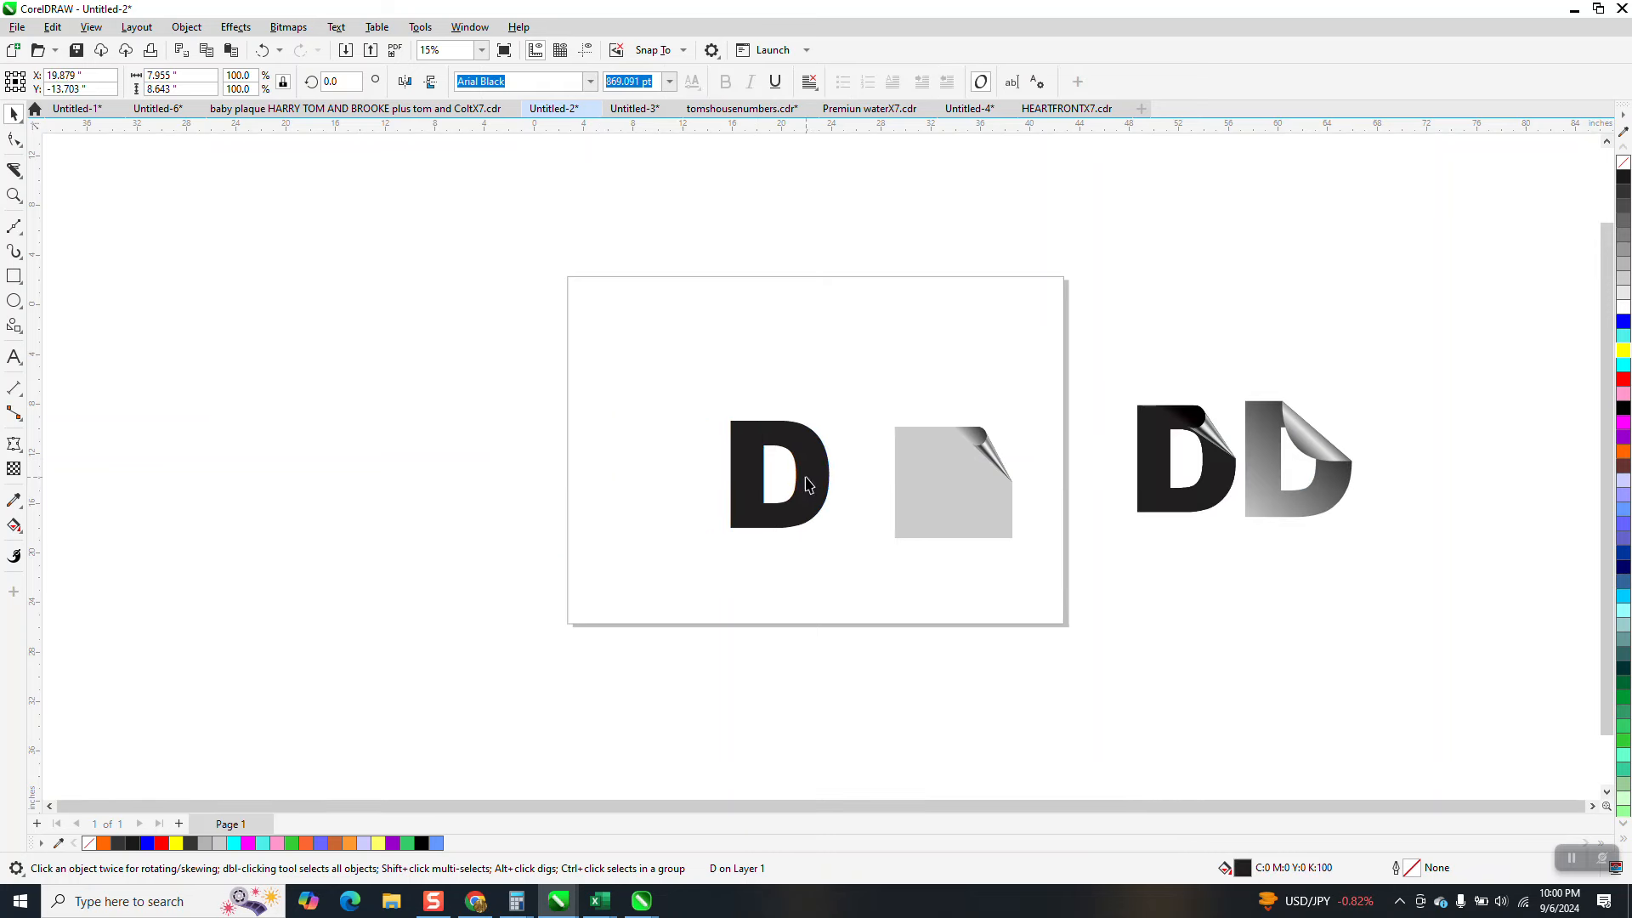
Slice the plain D with the Knife tool along a straight diagonal across its upper-right corner
left_click(13, 196)
left_click_drag(661, 400, 954, 589)
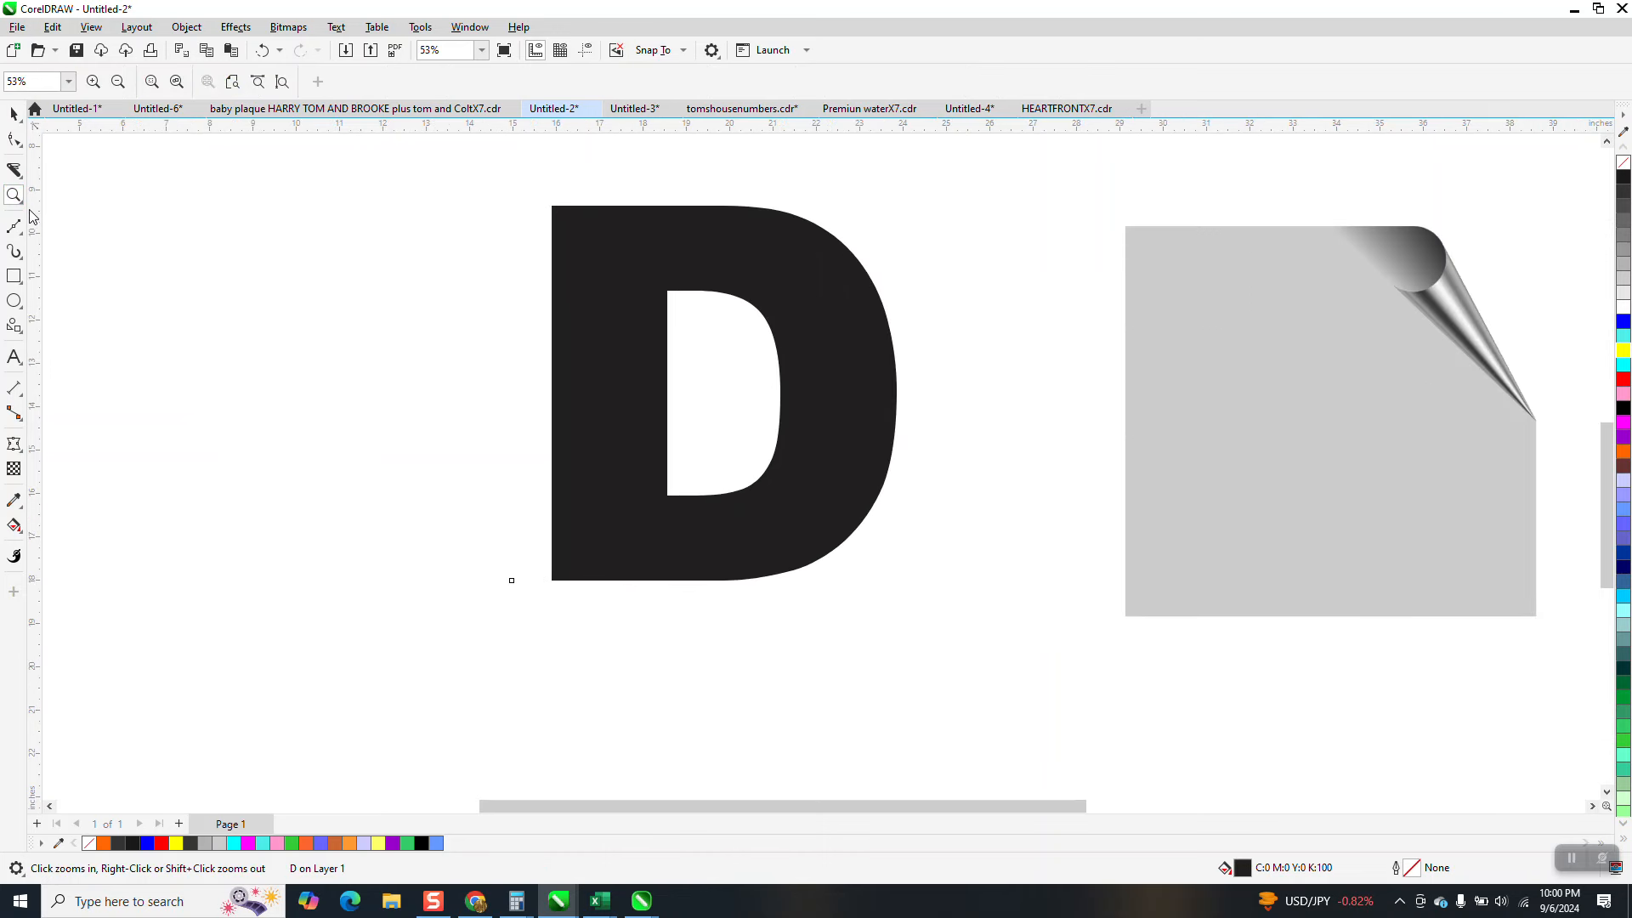
left_click(17, 175)
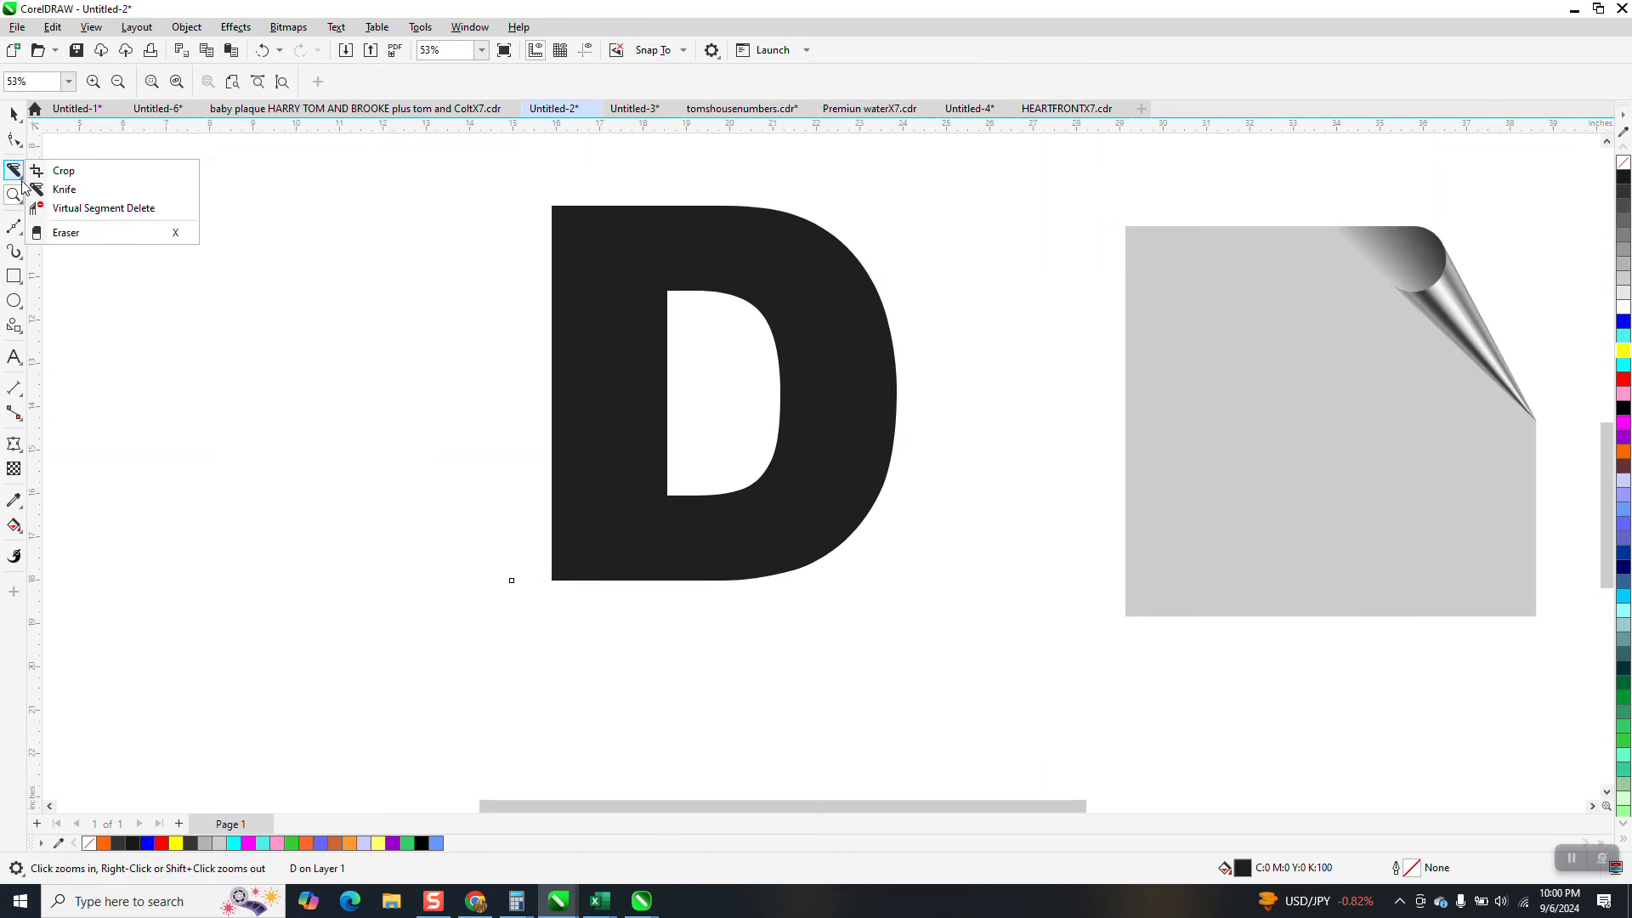
left_click(62, 190)
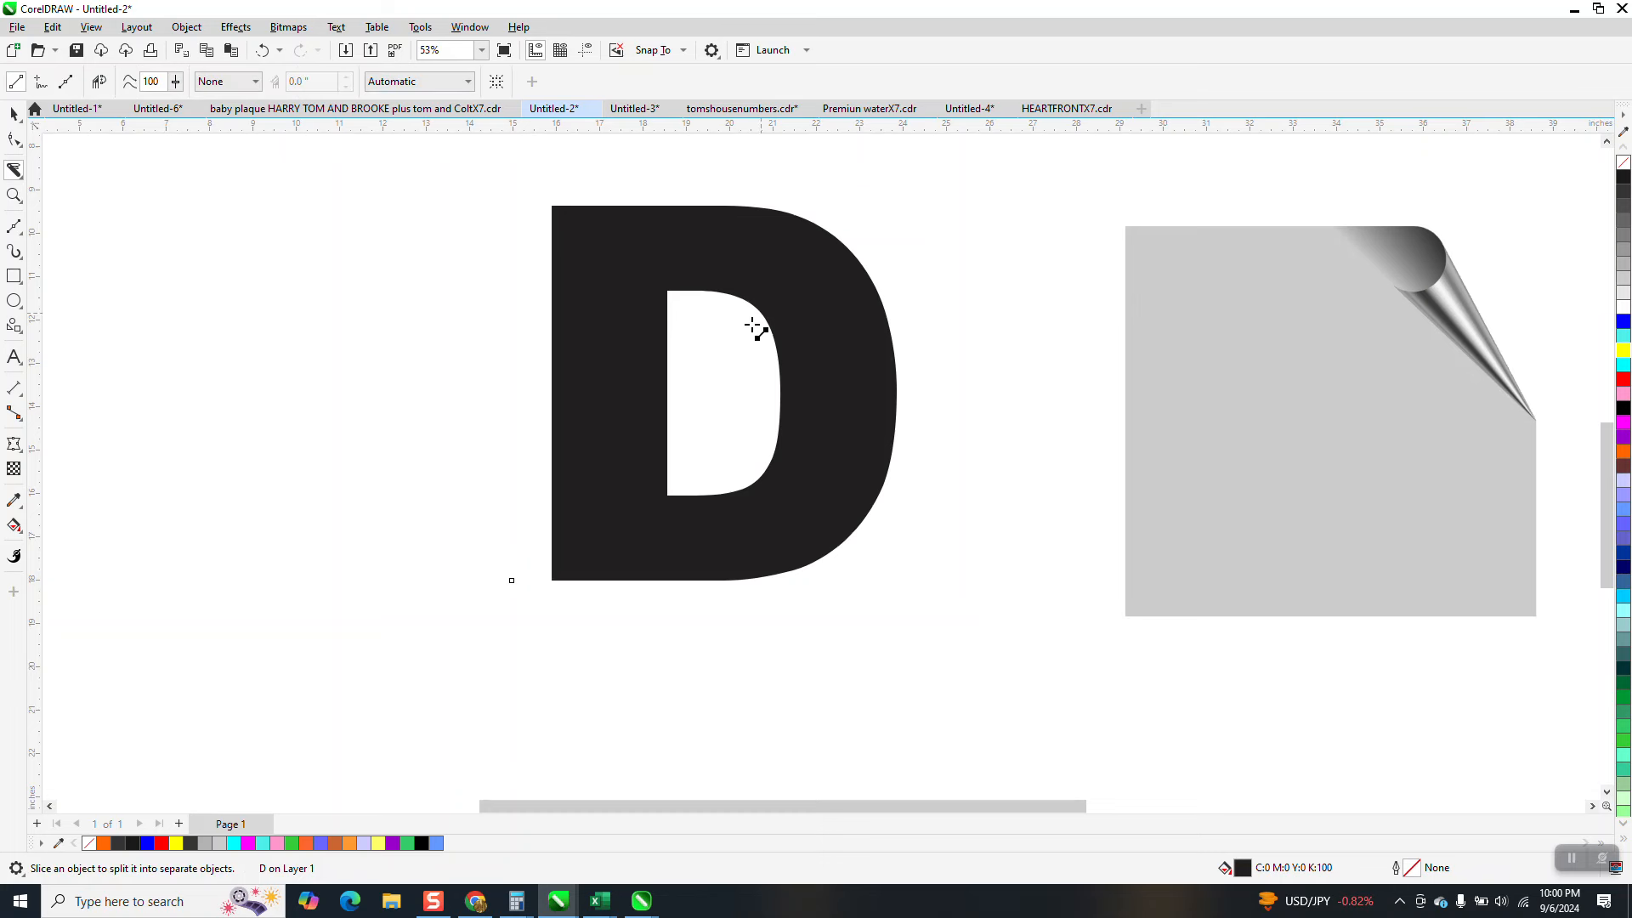
left_click_drag(676, 185, 912, 460)
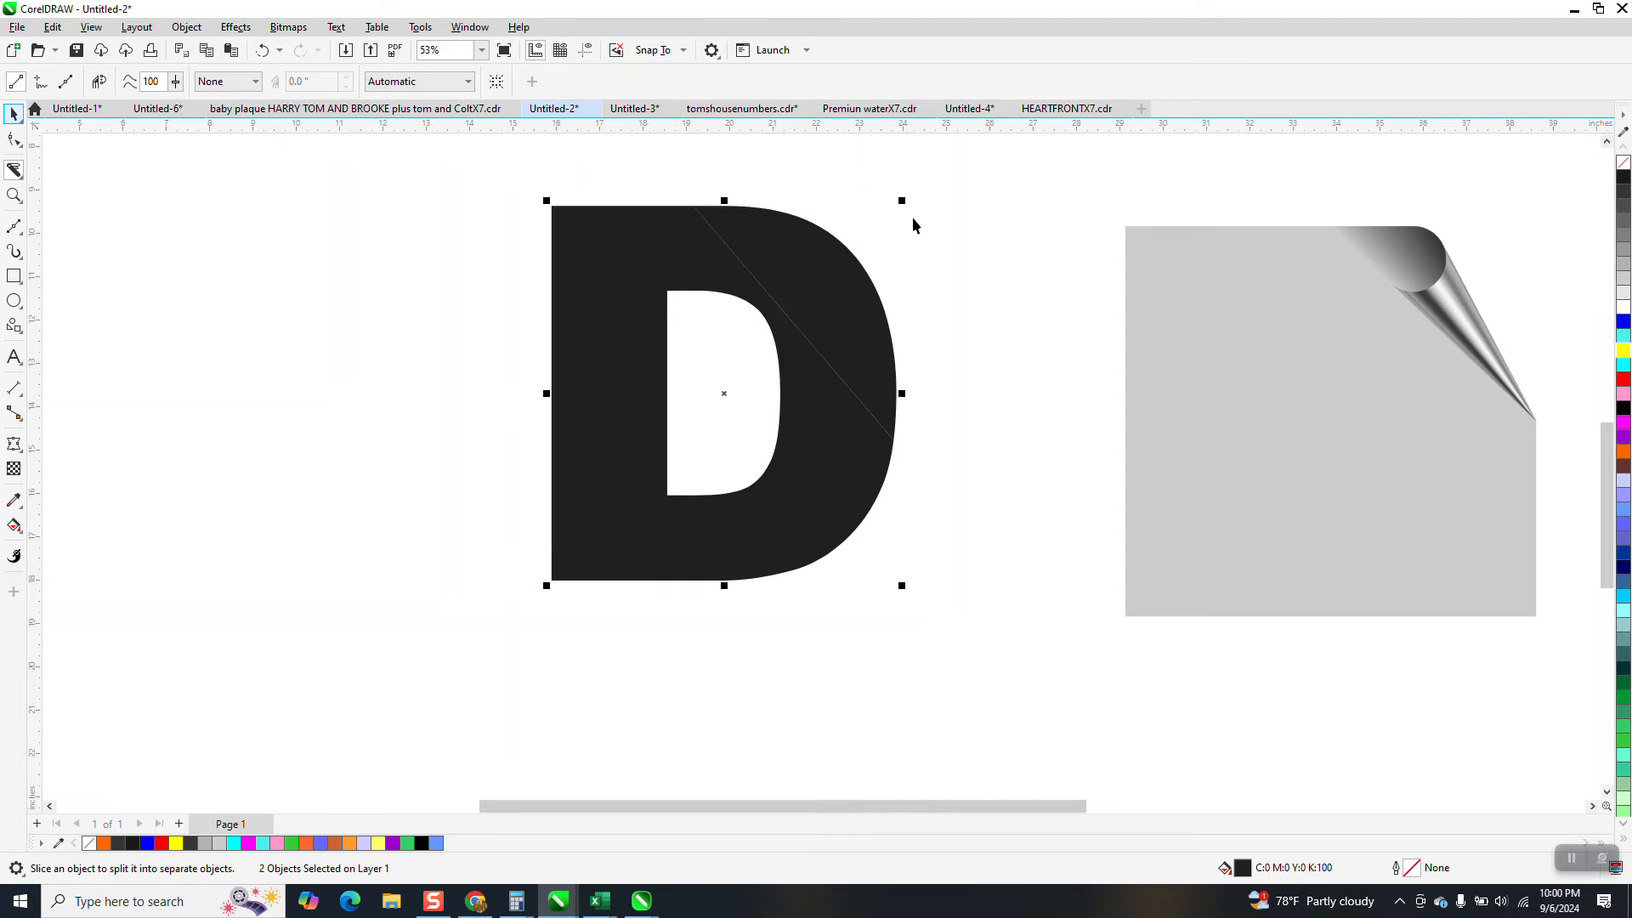
Mirror the cut-off corner piece horizontally and vertically, and place it as a folded flap against the diagonal cut edge
key("space")
left_click(857, 280)
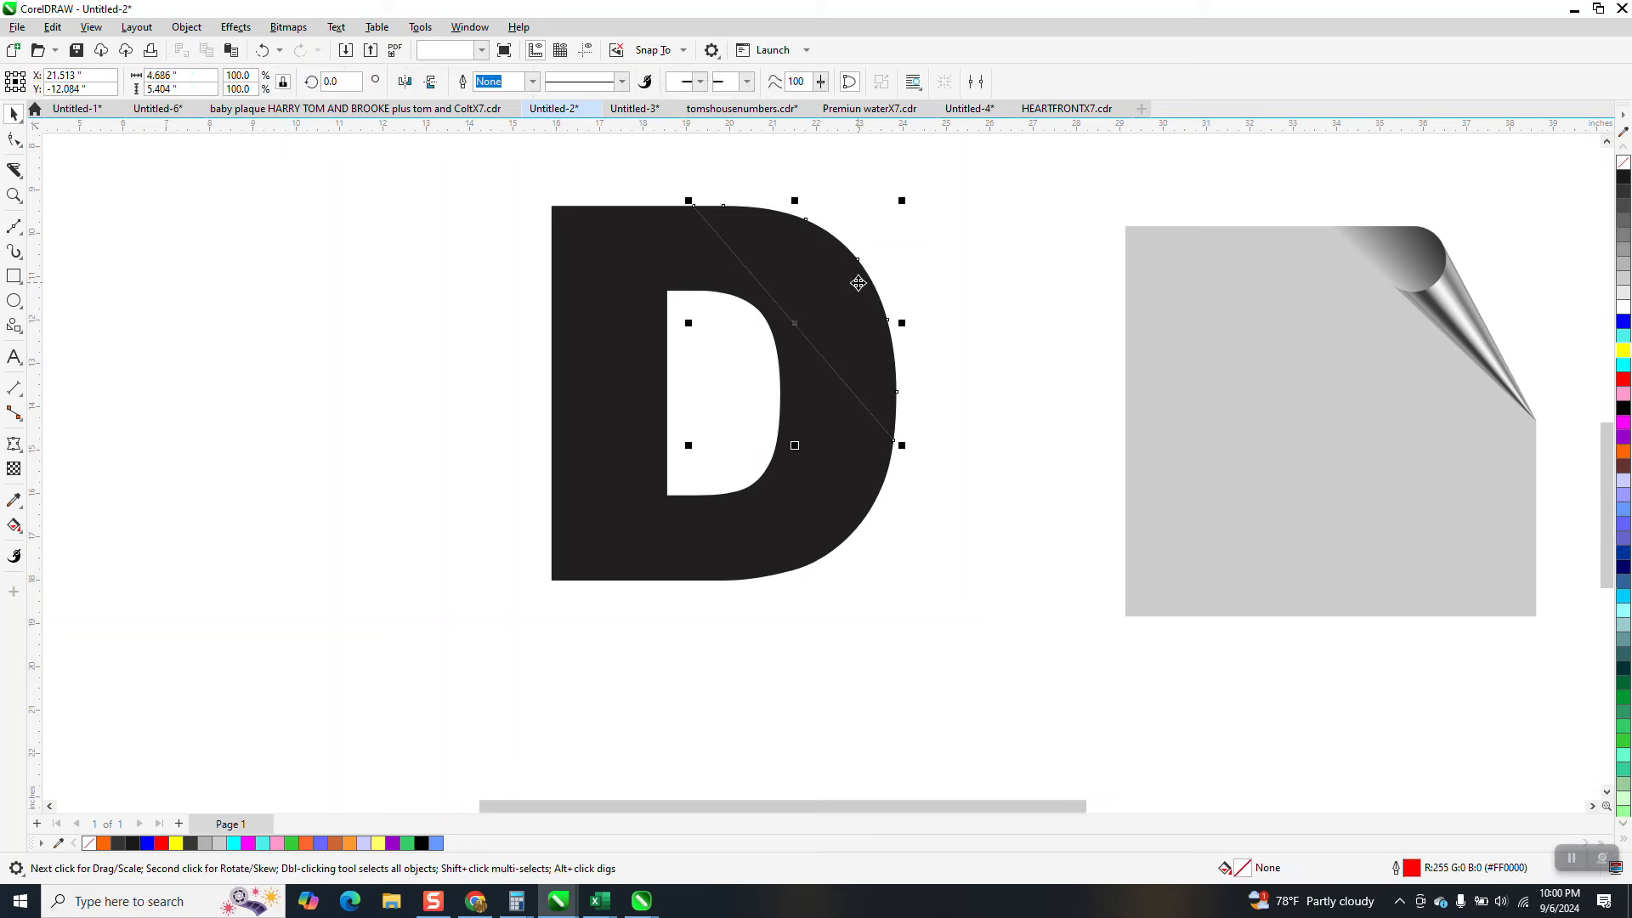
left_click_drag(861, 338, 987, 292)
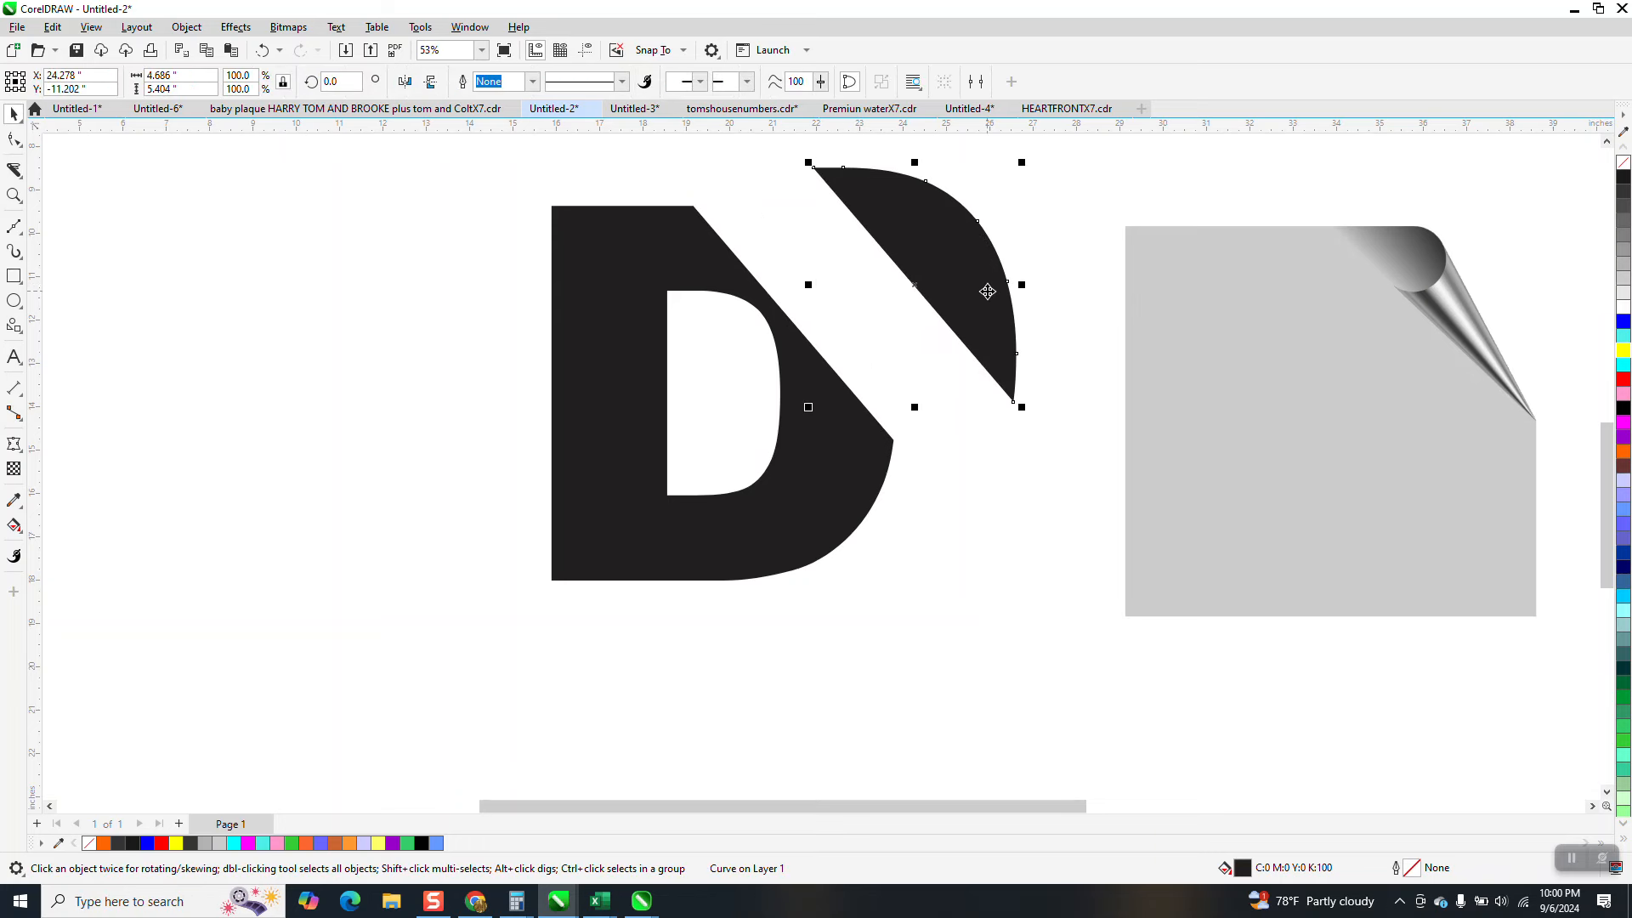
left_click(403, 83)
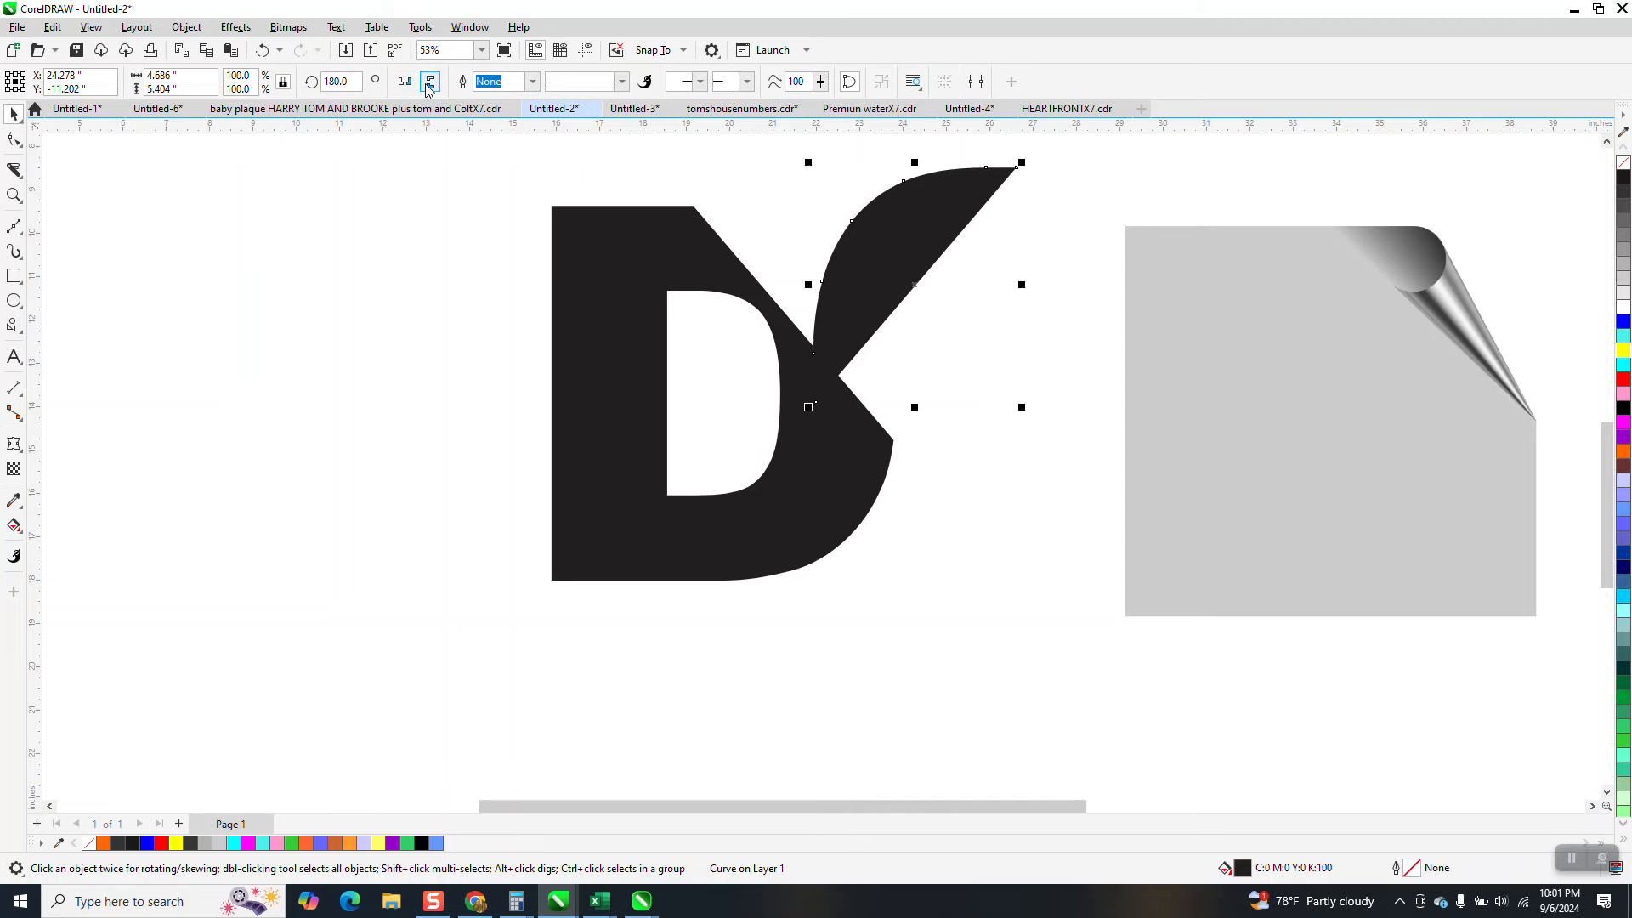
left_click(429, 82)
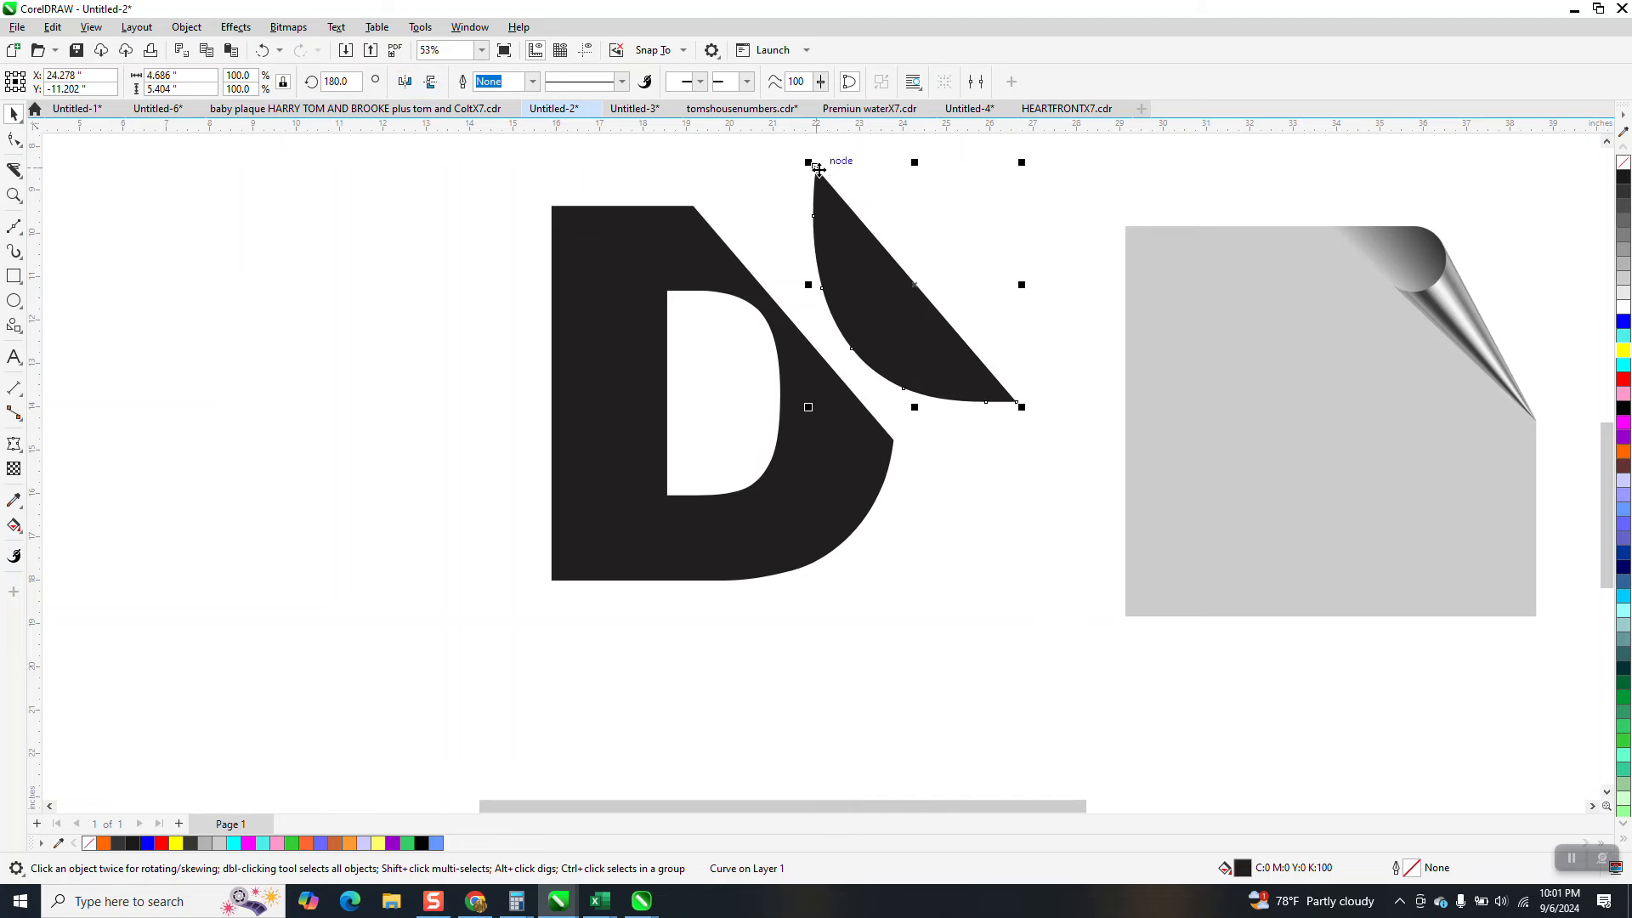
left_click_drag(817, 168, 694, 214)
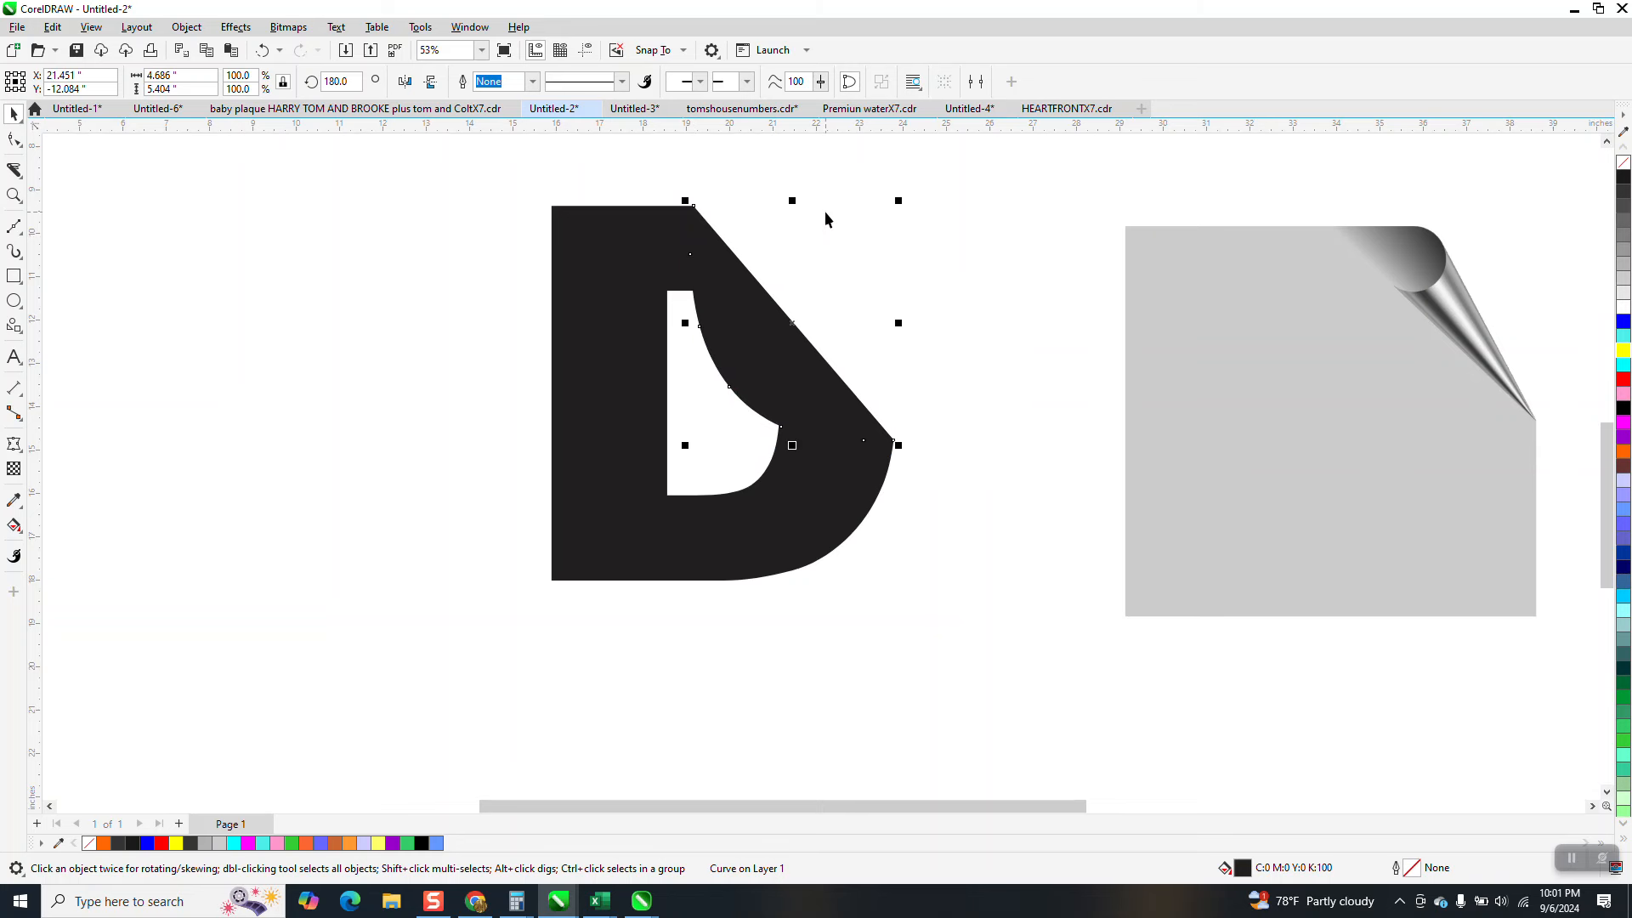
Apply a fountain fill across the folded flap, from the cut edge inward, with black at both ends and light grey between
key("F11")
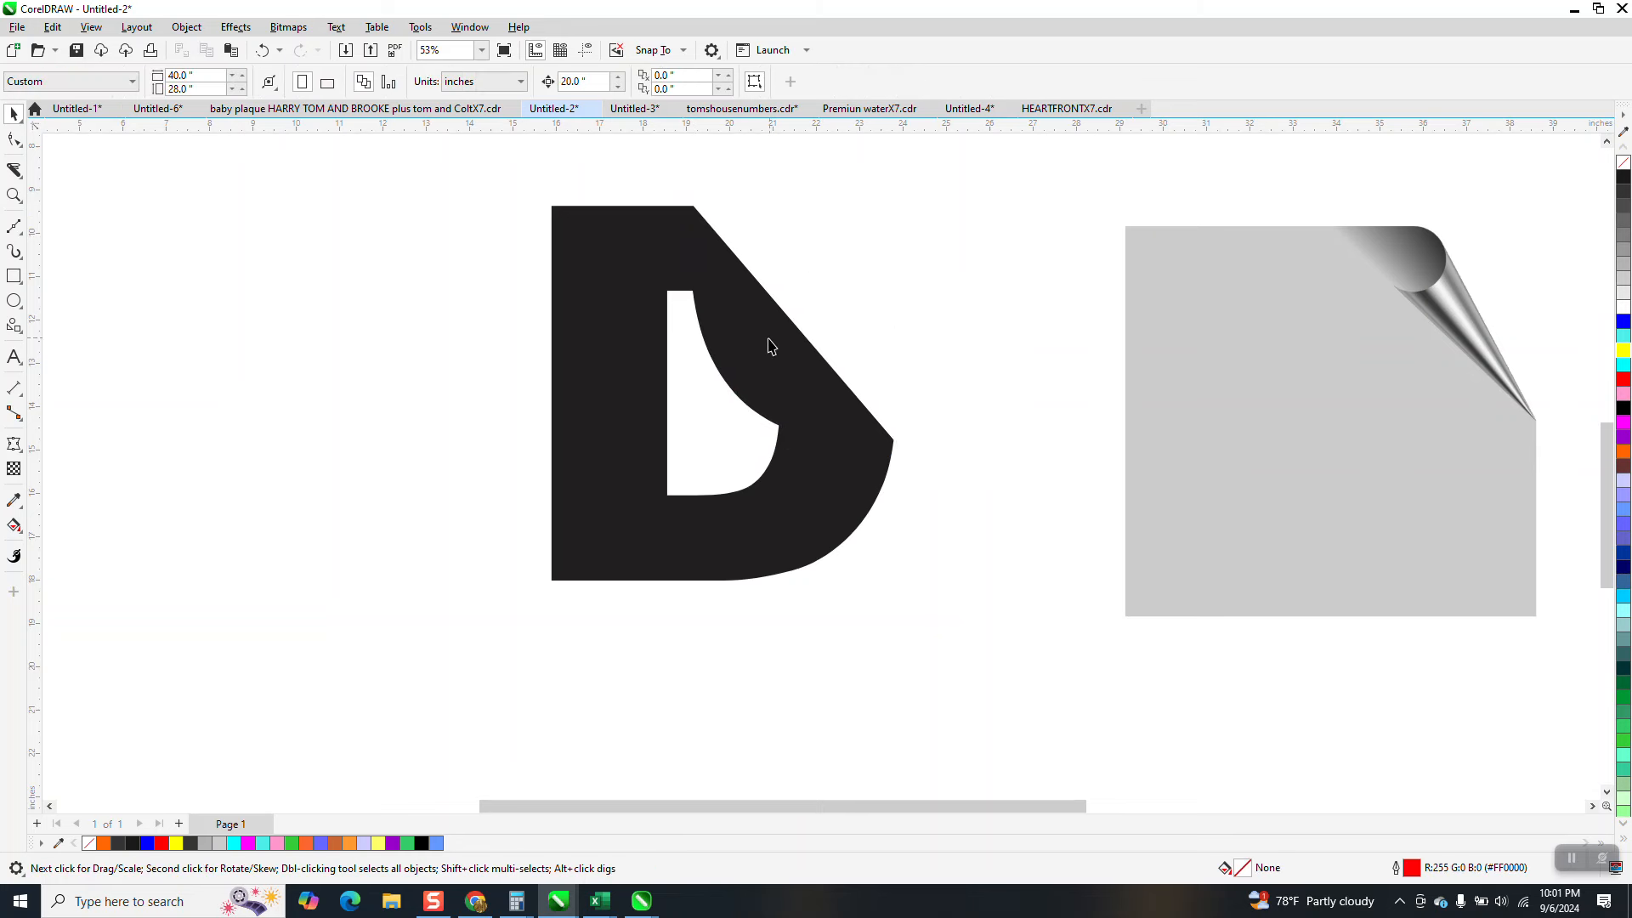
left_click(22, 533)
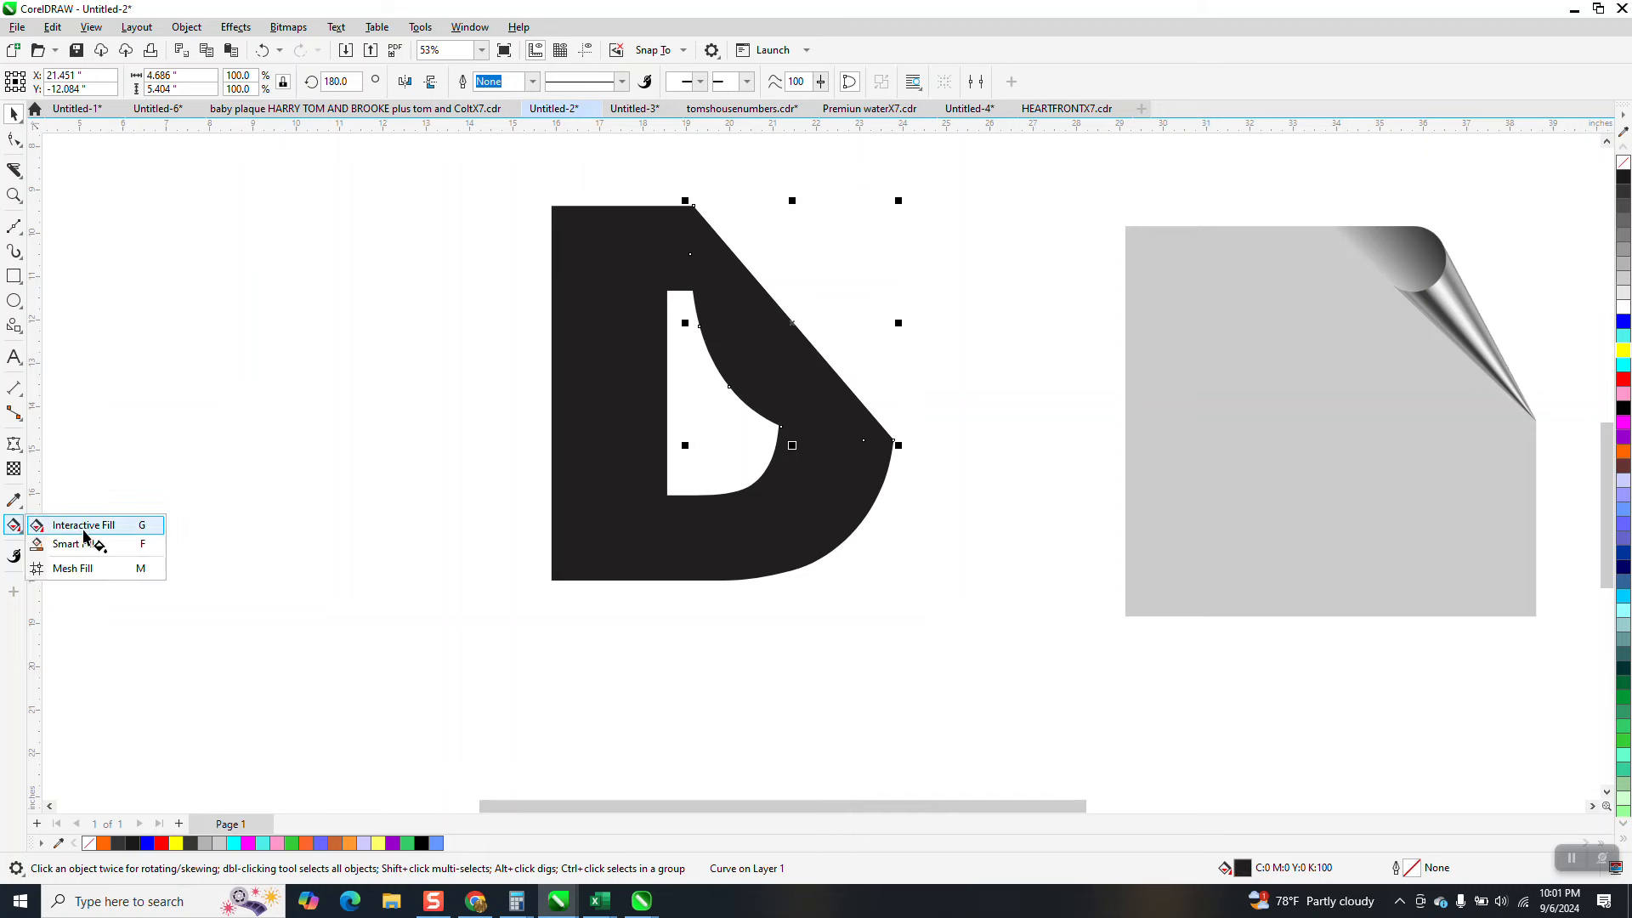
left_click(84, 527)
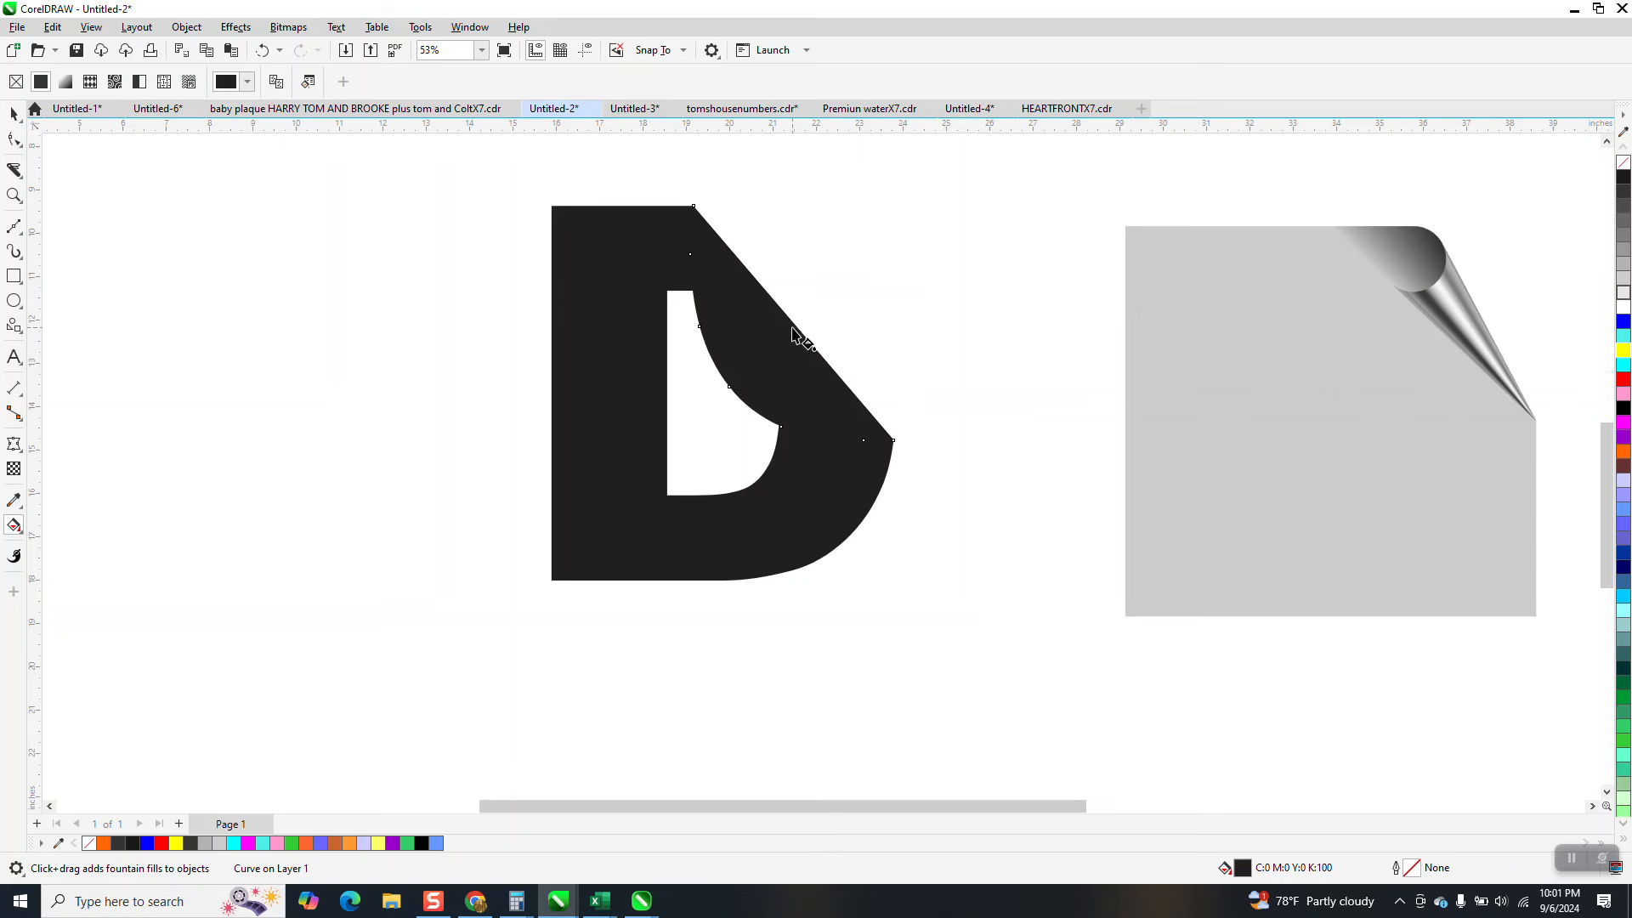
left_click_drag(796, 326, 694, 389)
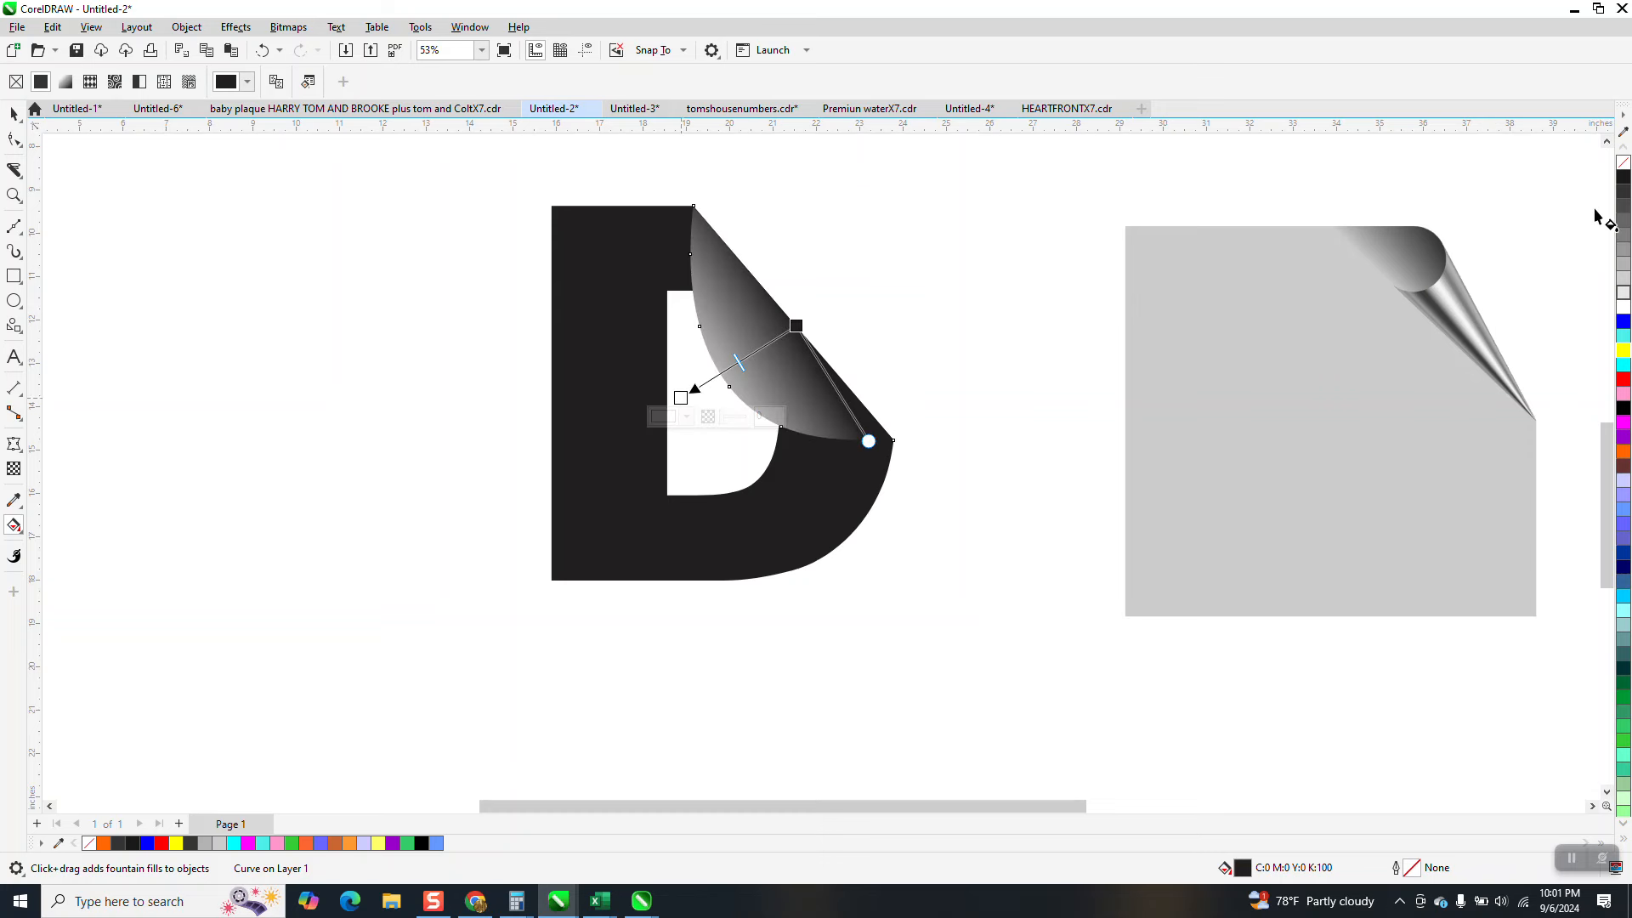
left_click_drag(1623, 178, 681, 398)
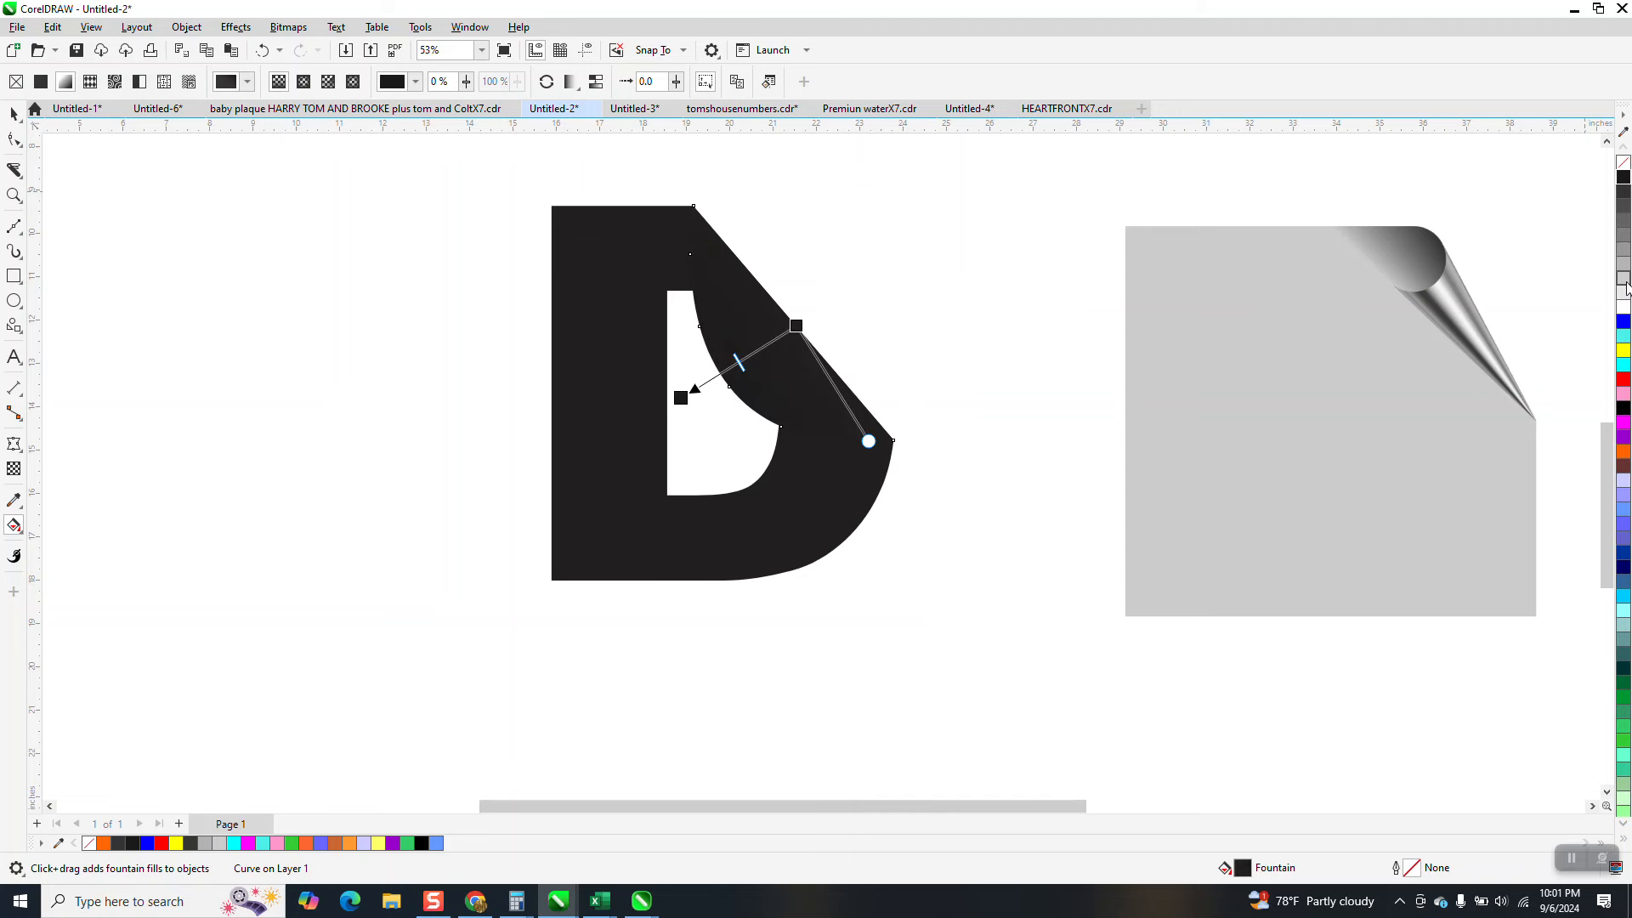
left_click_drag(1623, 293, 760, 349)
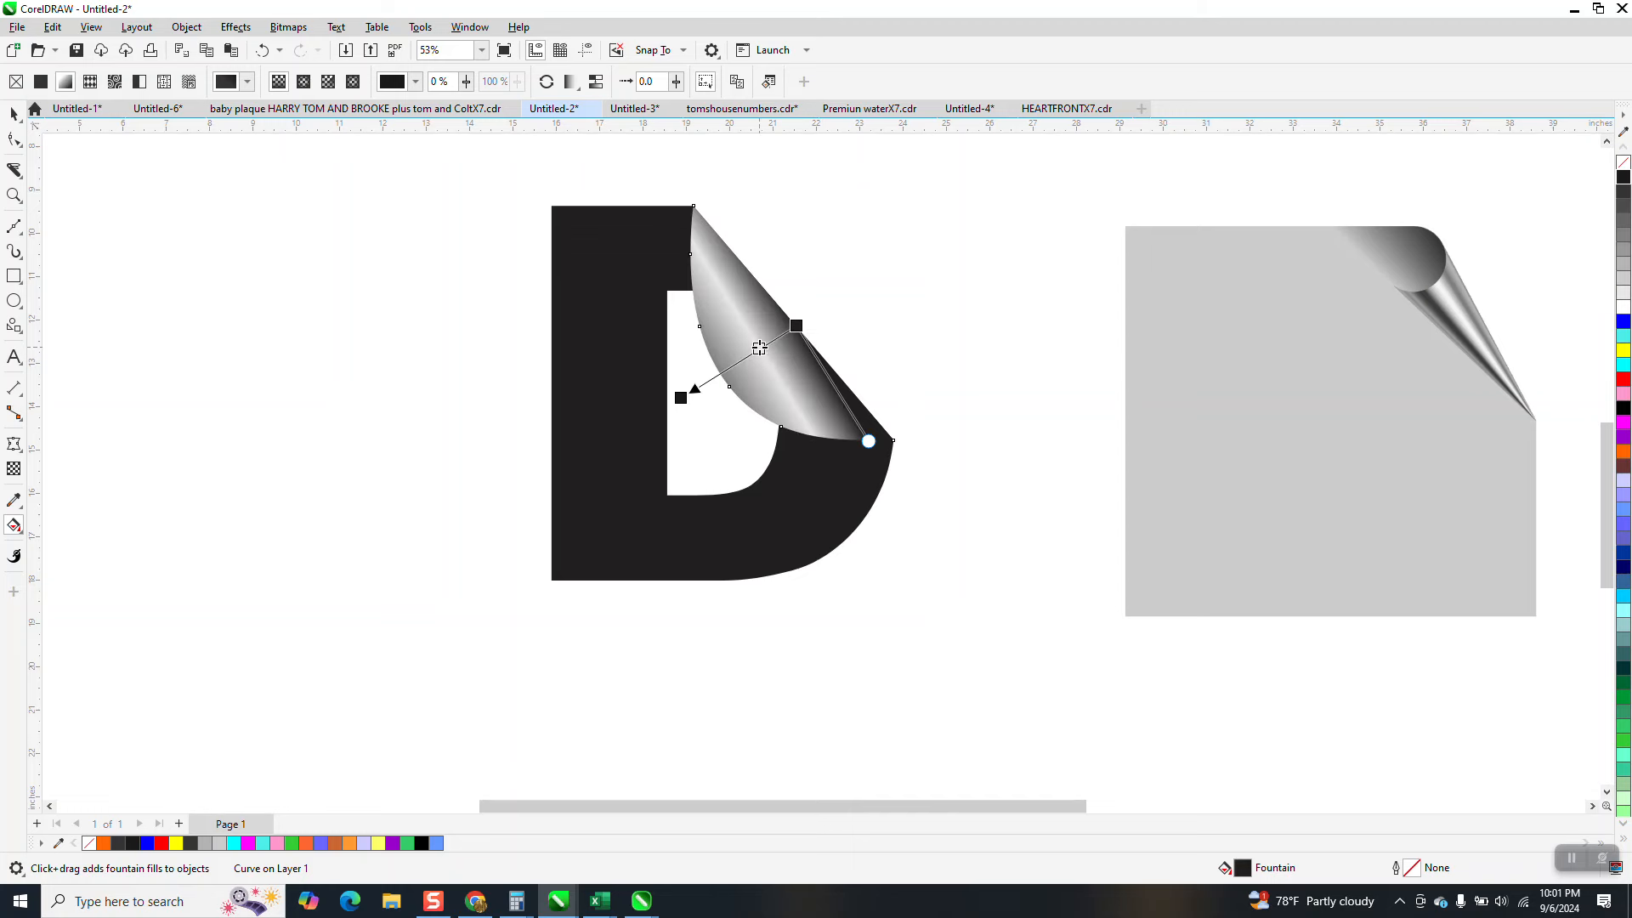
Align the flap's fountain fill so its bands run parallel to the fold, and shorten the gradient slightly
left_click_drag(681, 397, 686, 414)
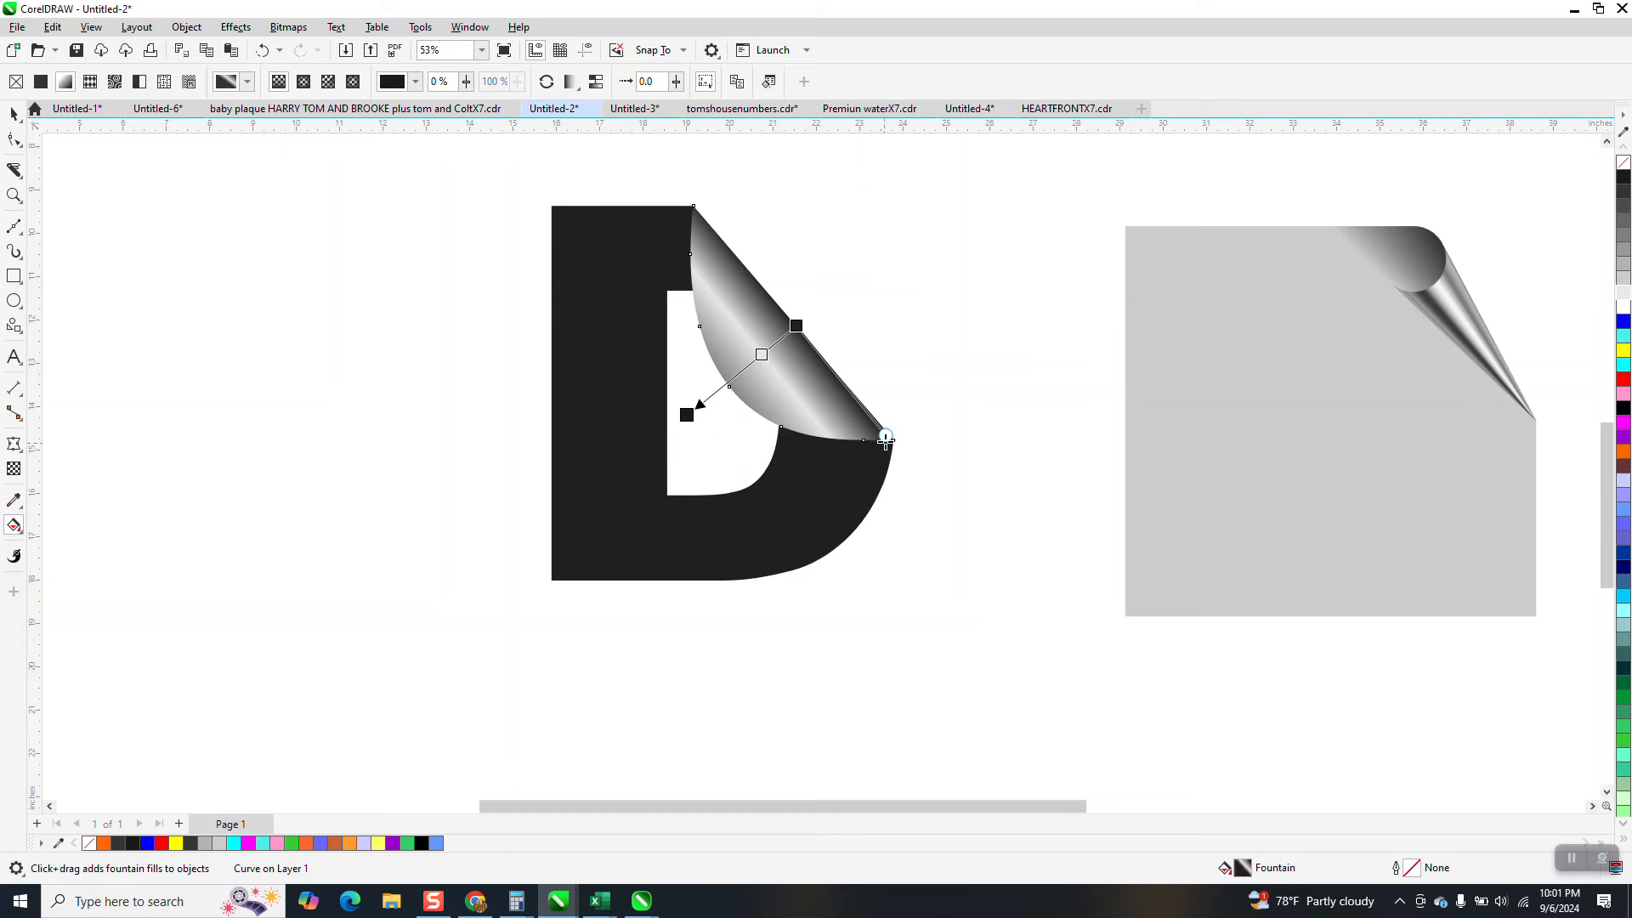
mouse_move(886, 435)
left_mouse_down()
mouse_move(940, 350)
mouse_move(892, 441)
left_mouse_up()
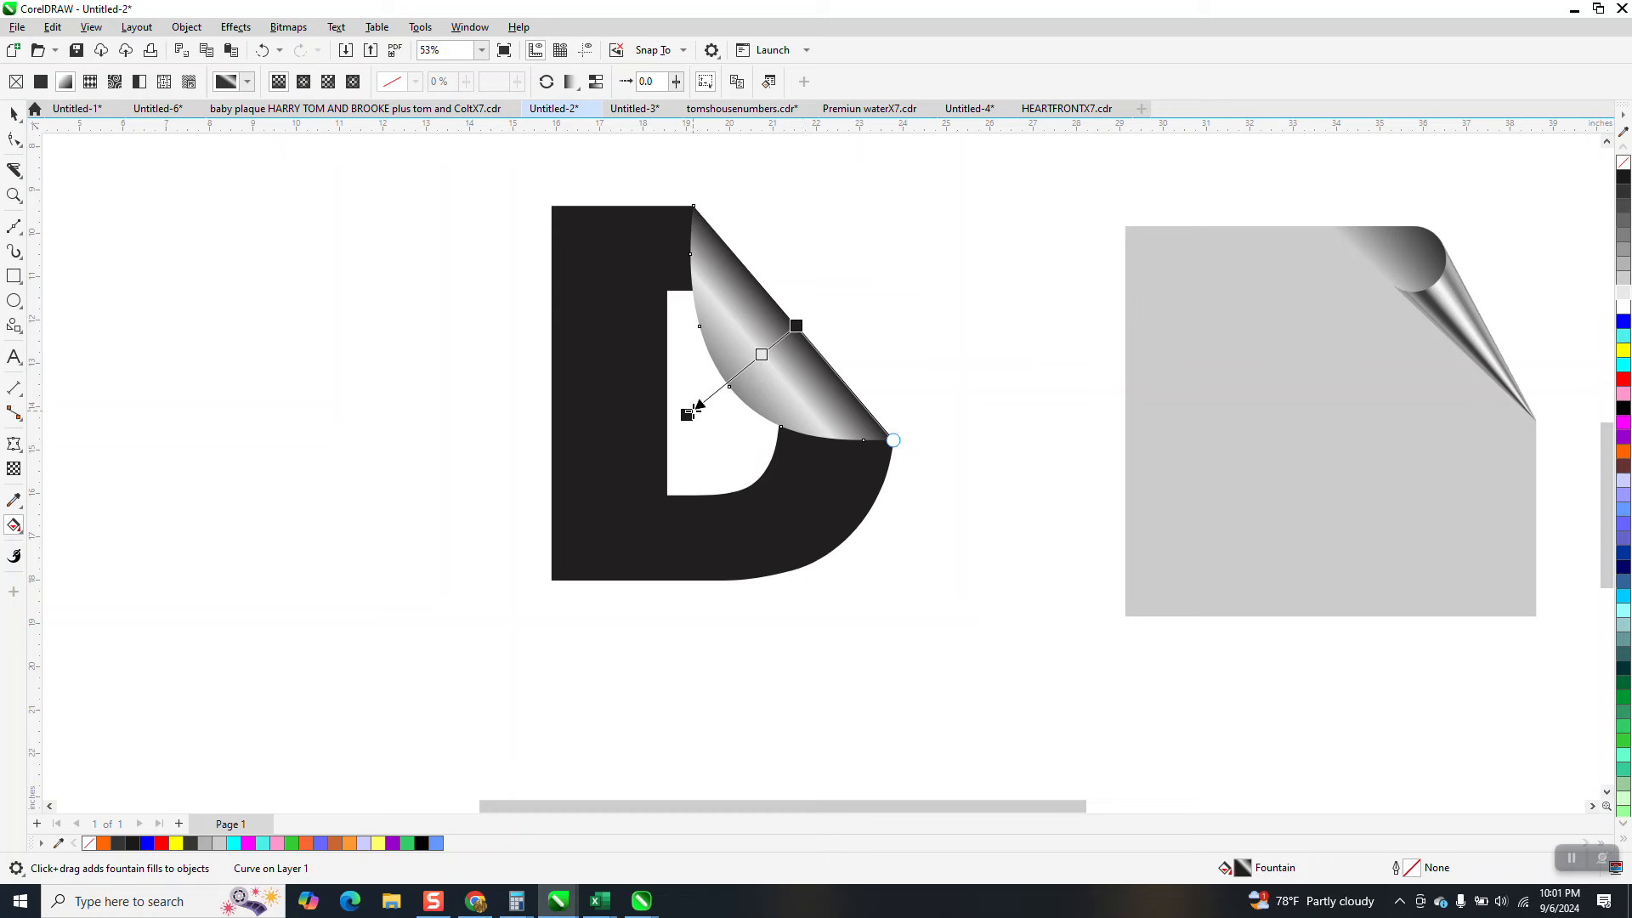
left_click_drag(688, 413, 709, 402)
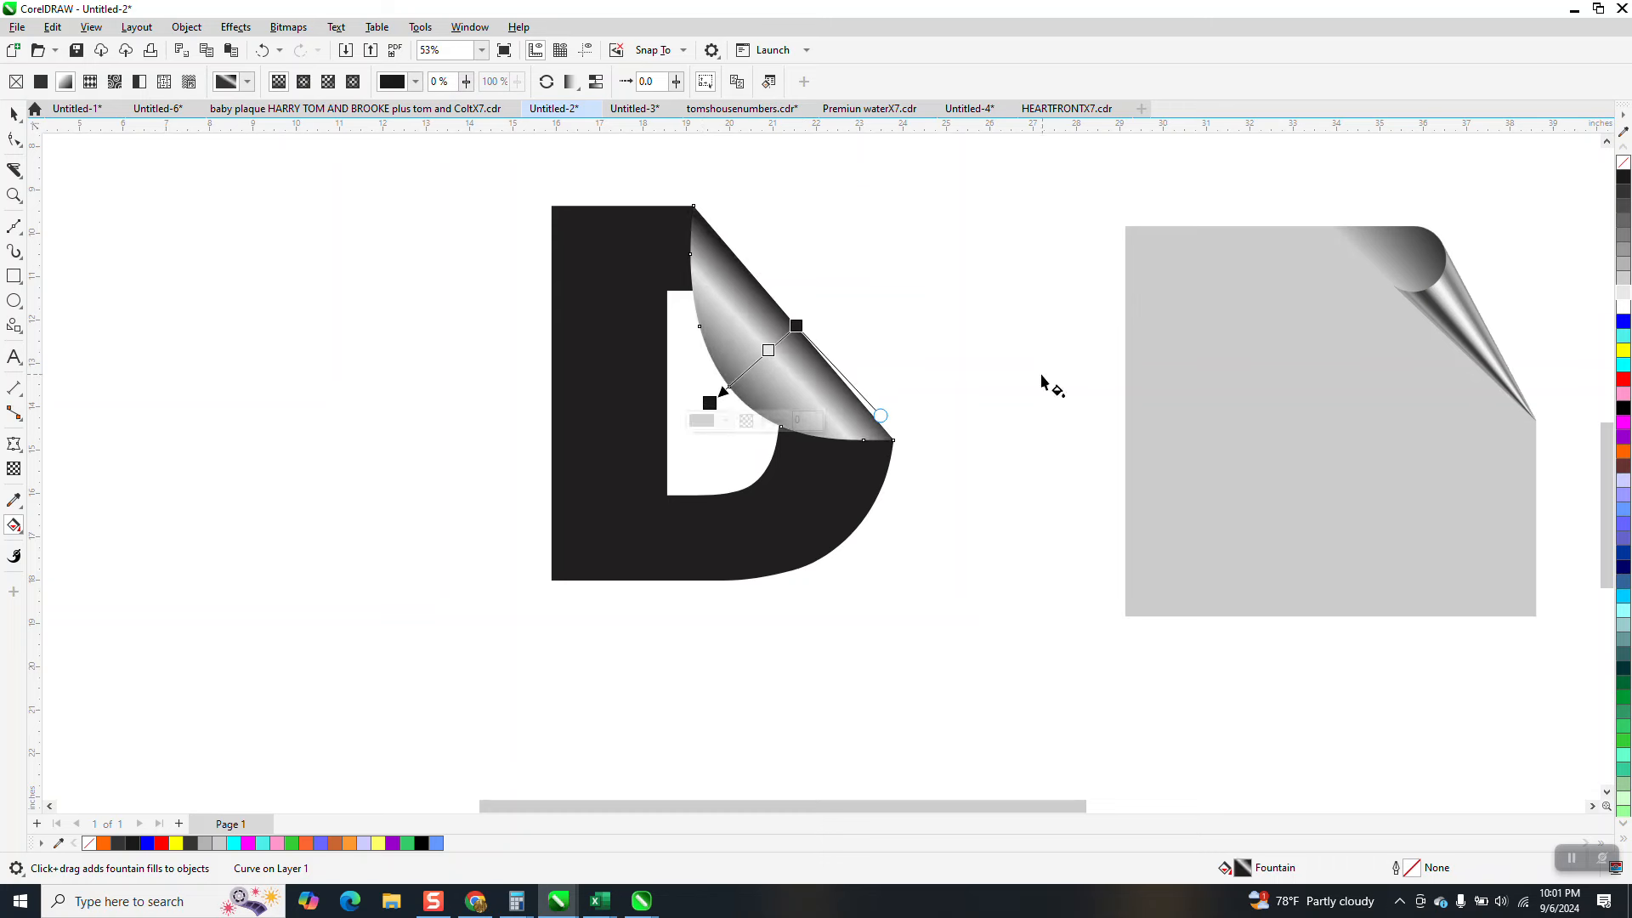
Apply a fountain fill to the D's body, from light grey beyond its lower-left corner to black past the folded flap
key("space")
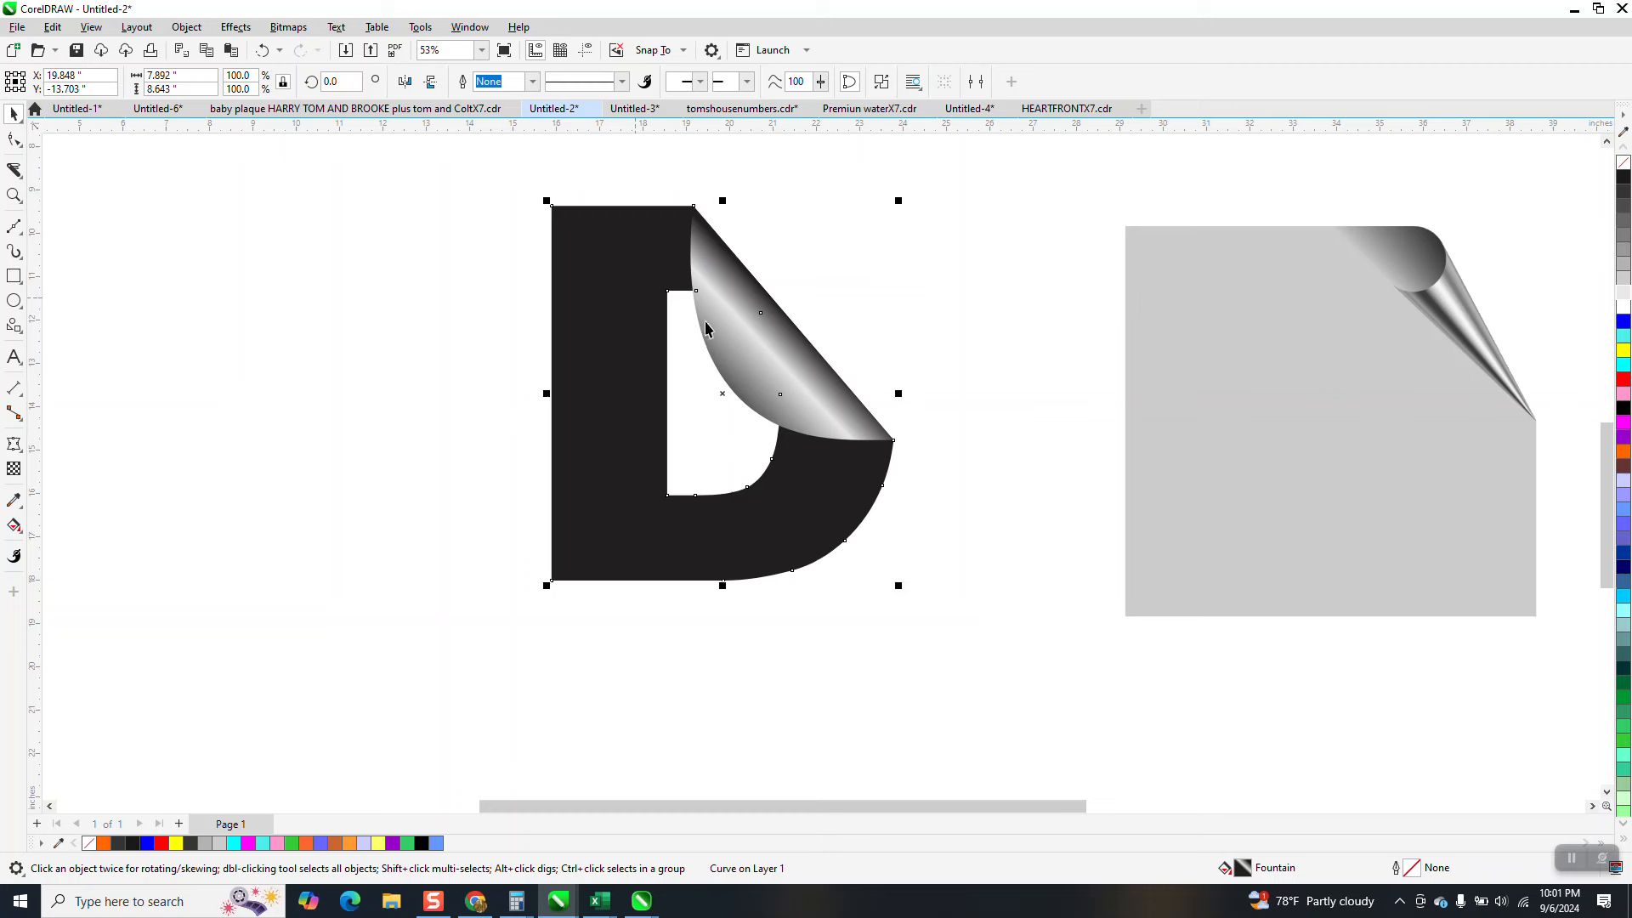
left_click(20, 535)
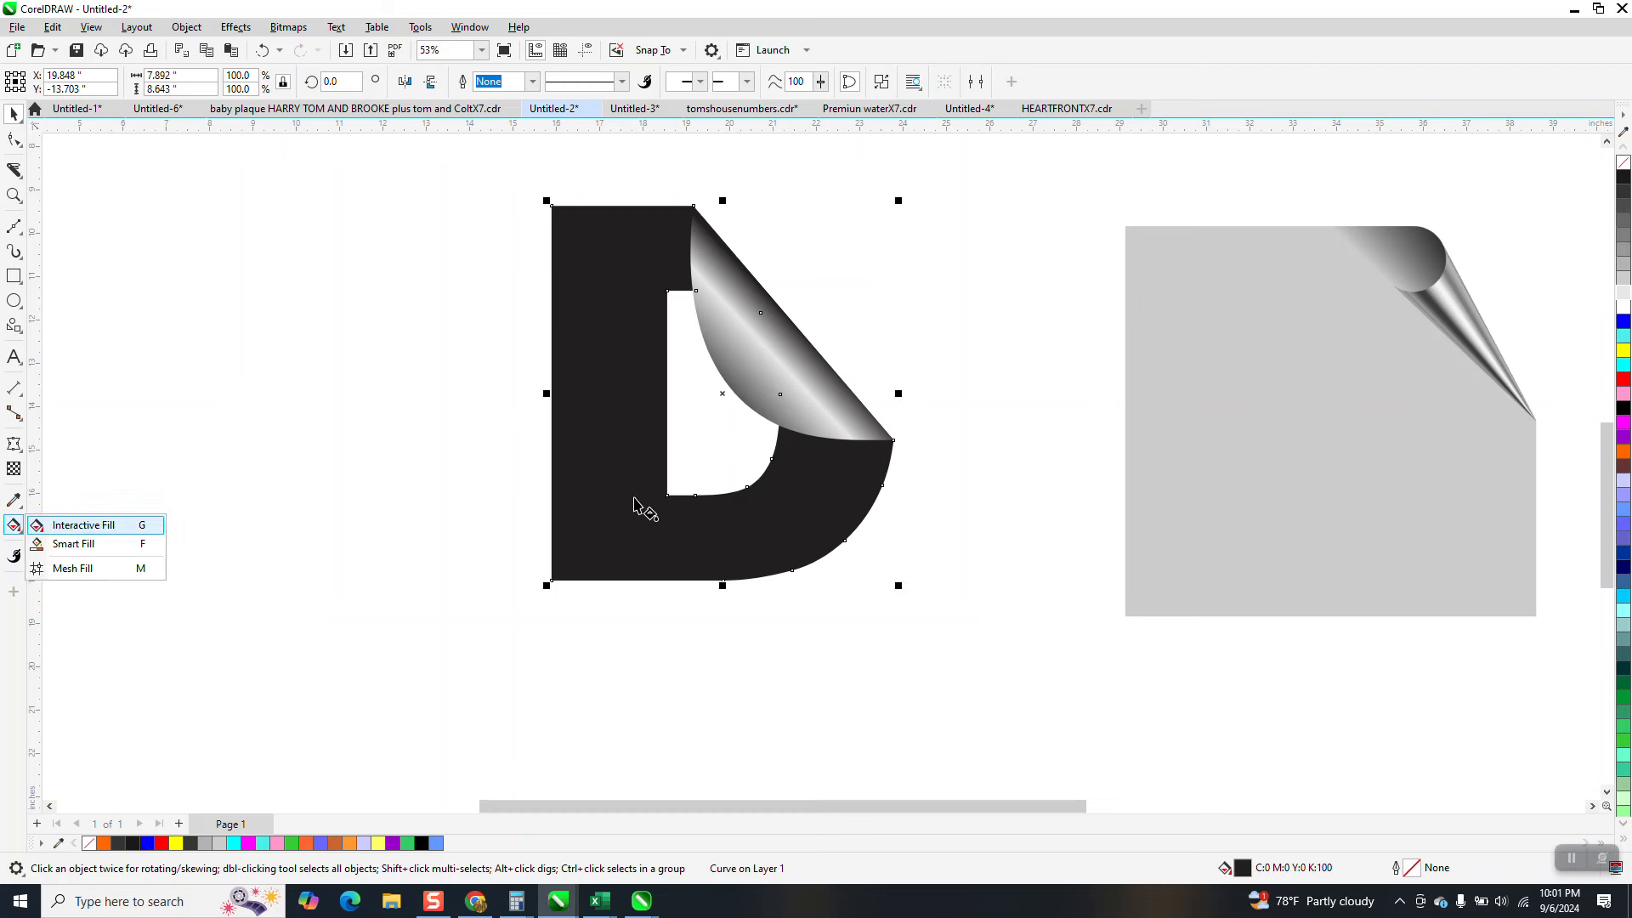
left_click_drag(574, 500, 957, 298)
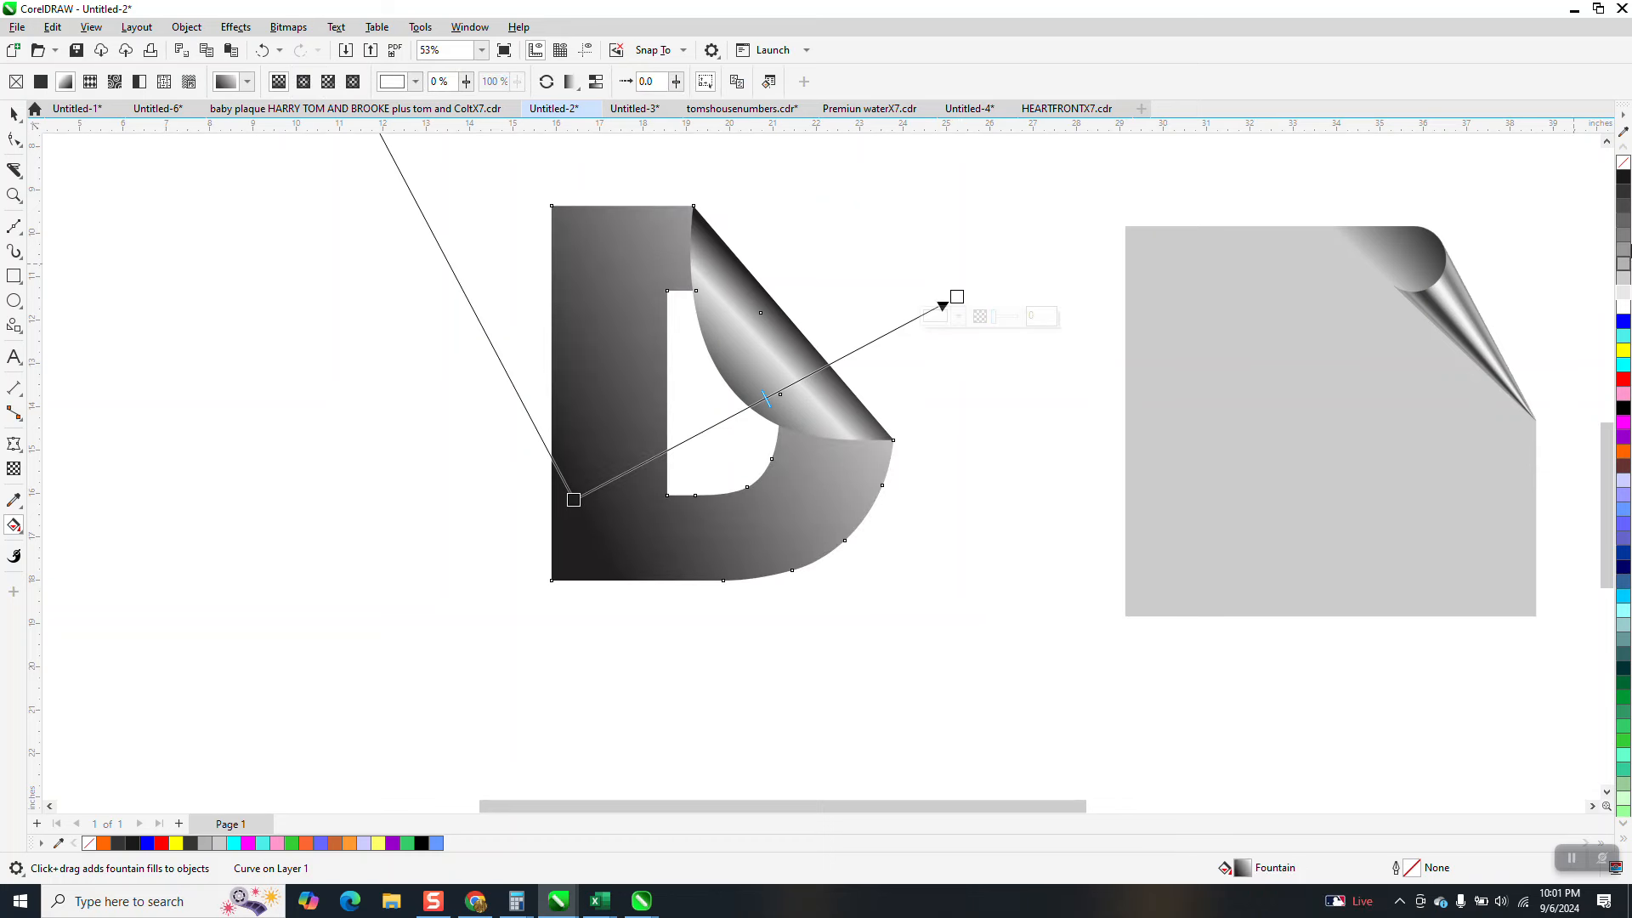
left_click_drag(1623, 196, 957, 297)
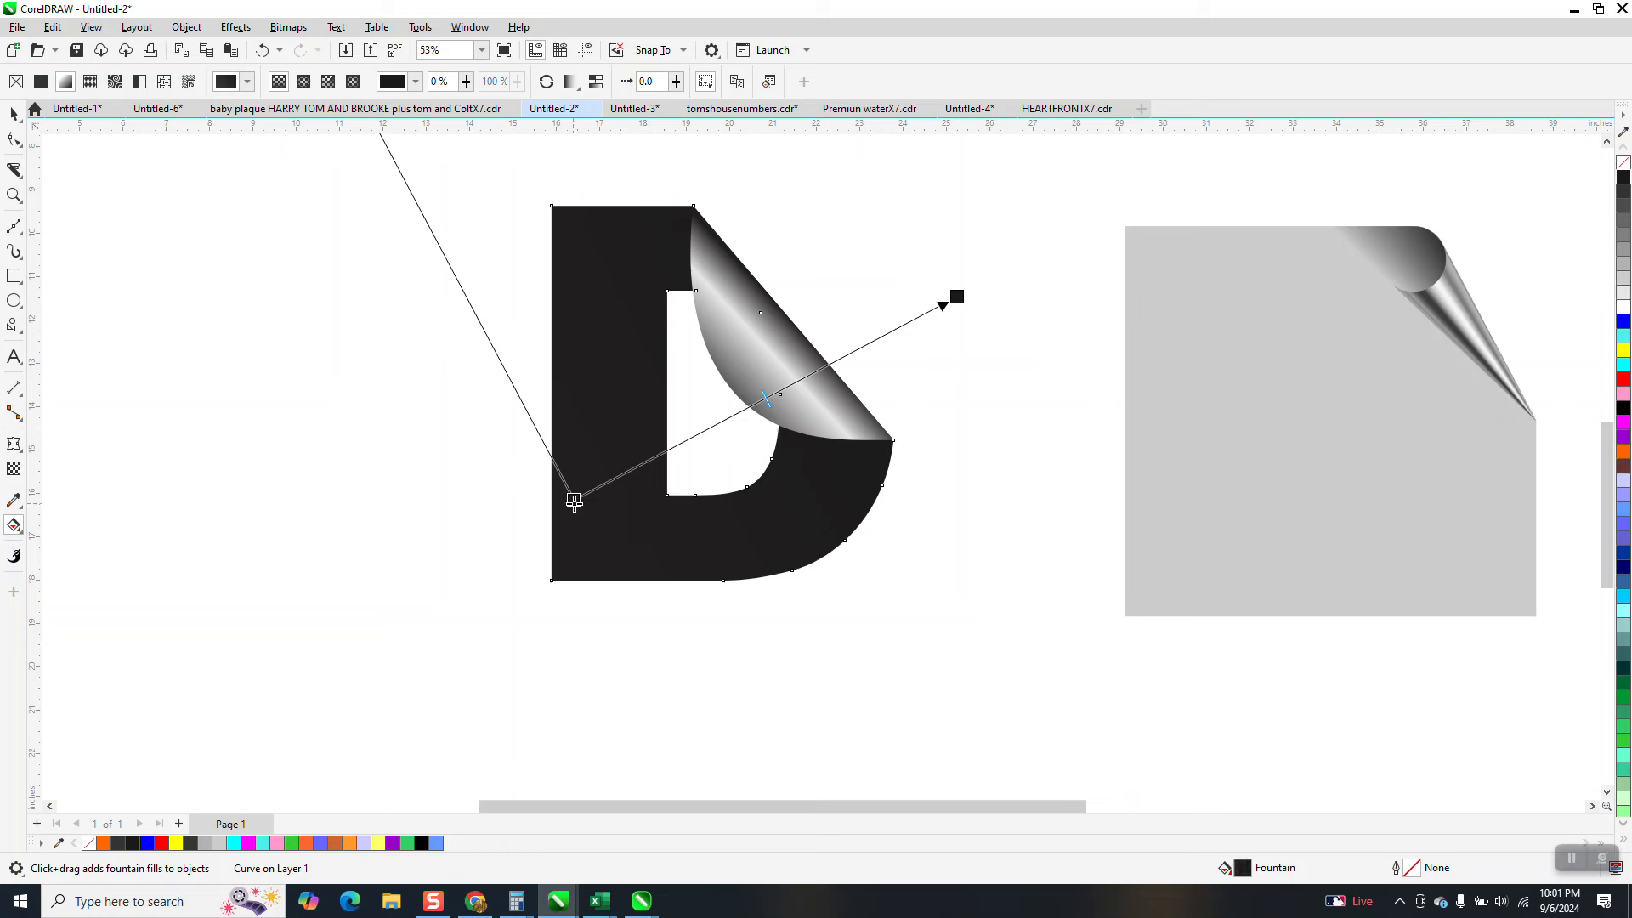
left_click_drag(574, 499, 525, 600)
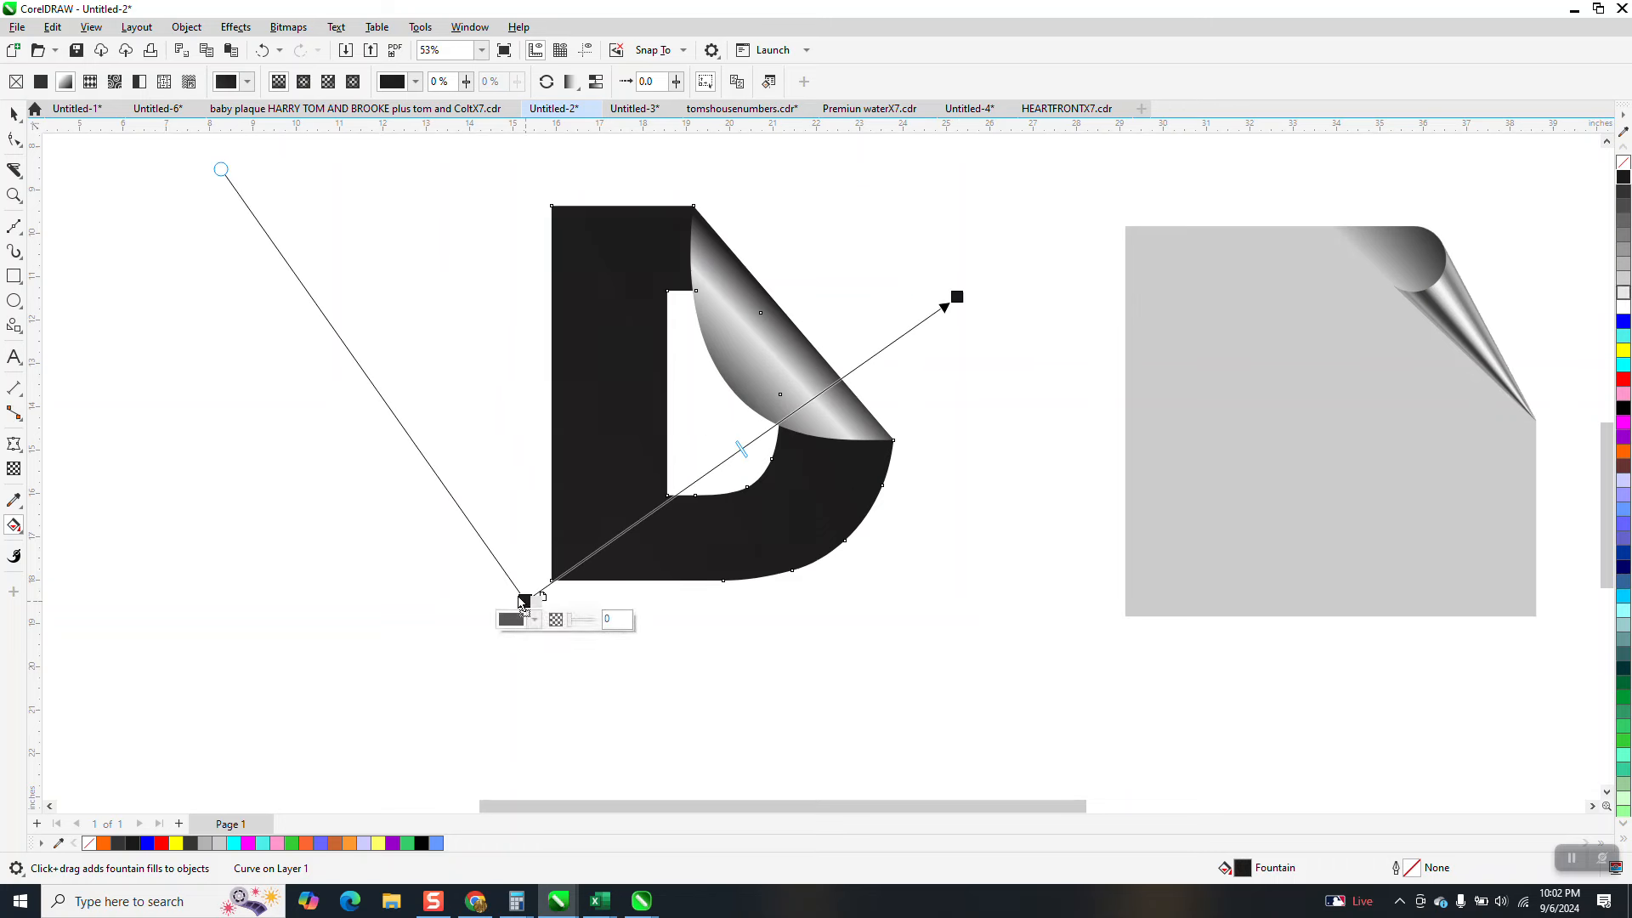
left_click_drag(519, 597, 521, 595)
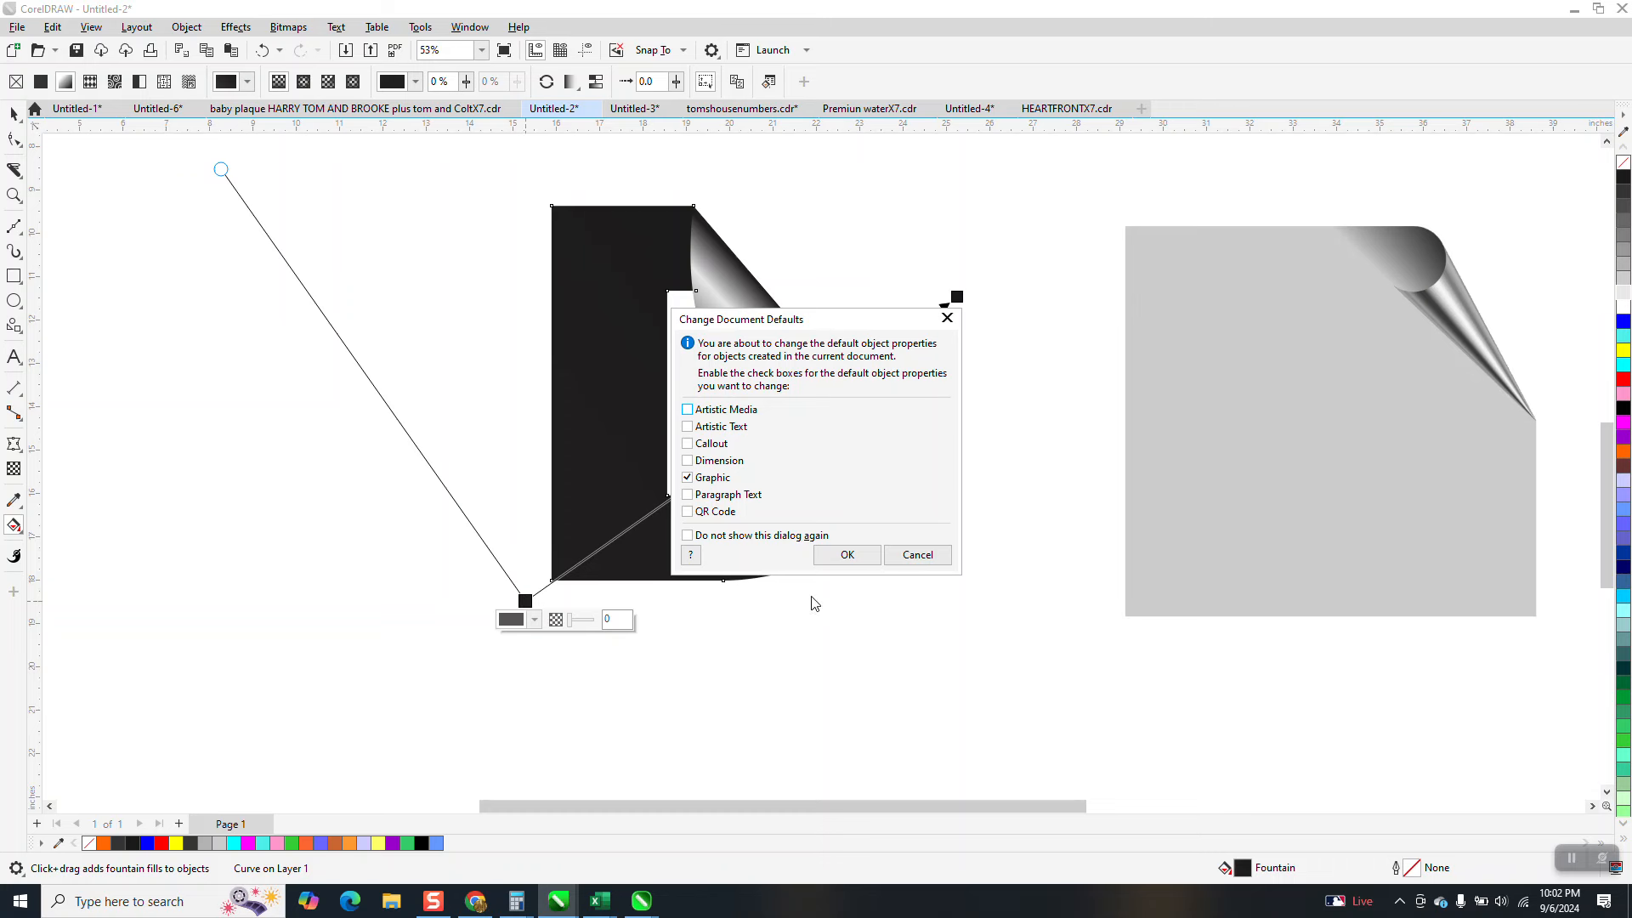
left_click(915, 554)
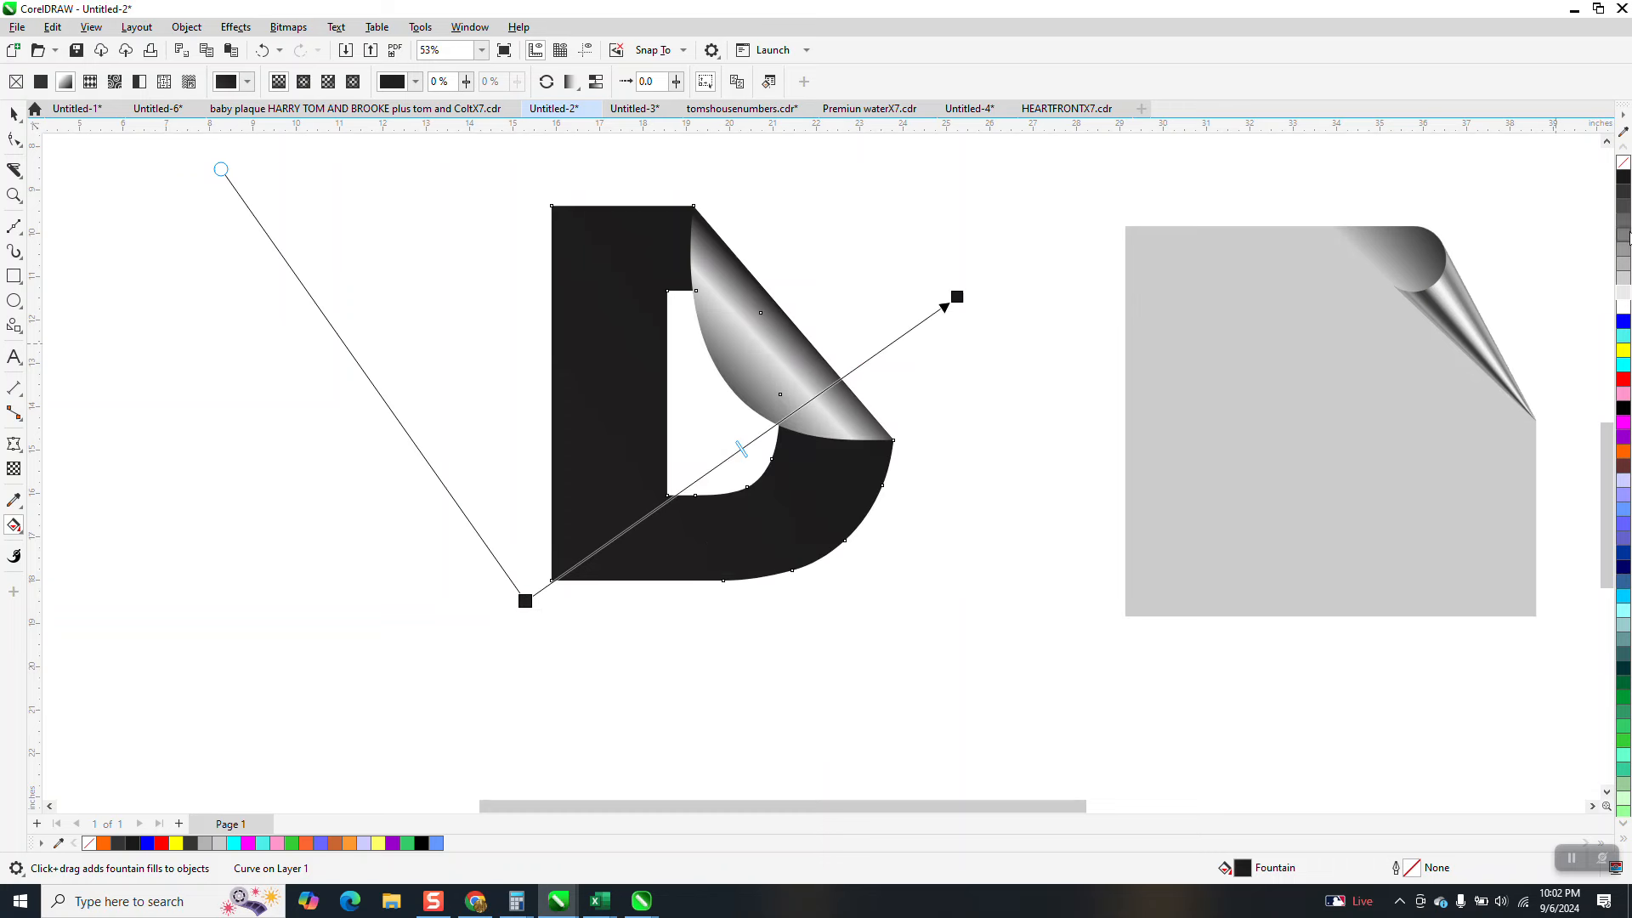
left_click_drag(618, 506, 527, 599)
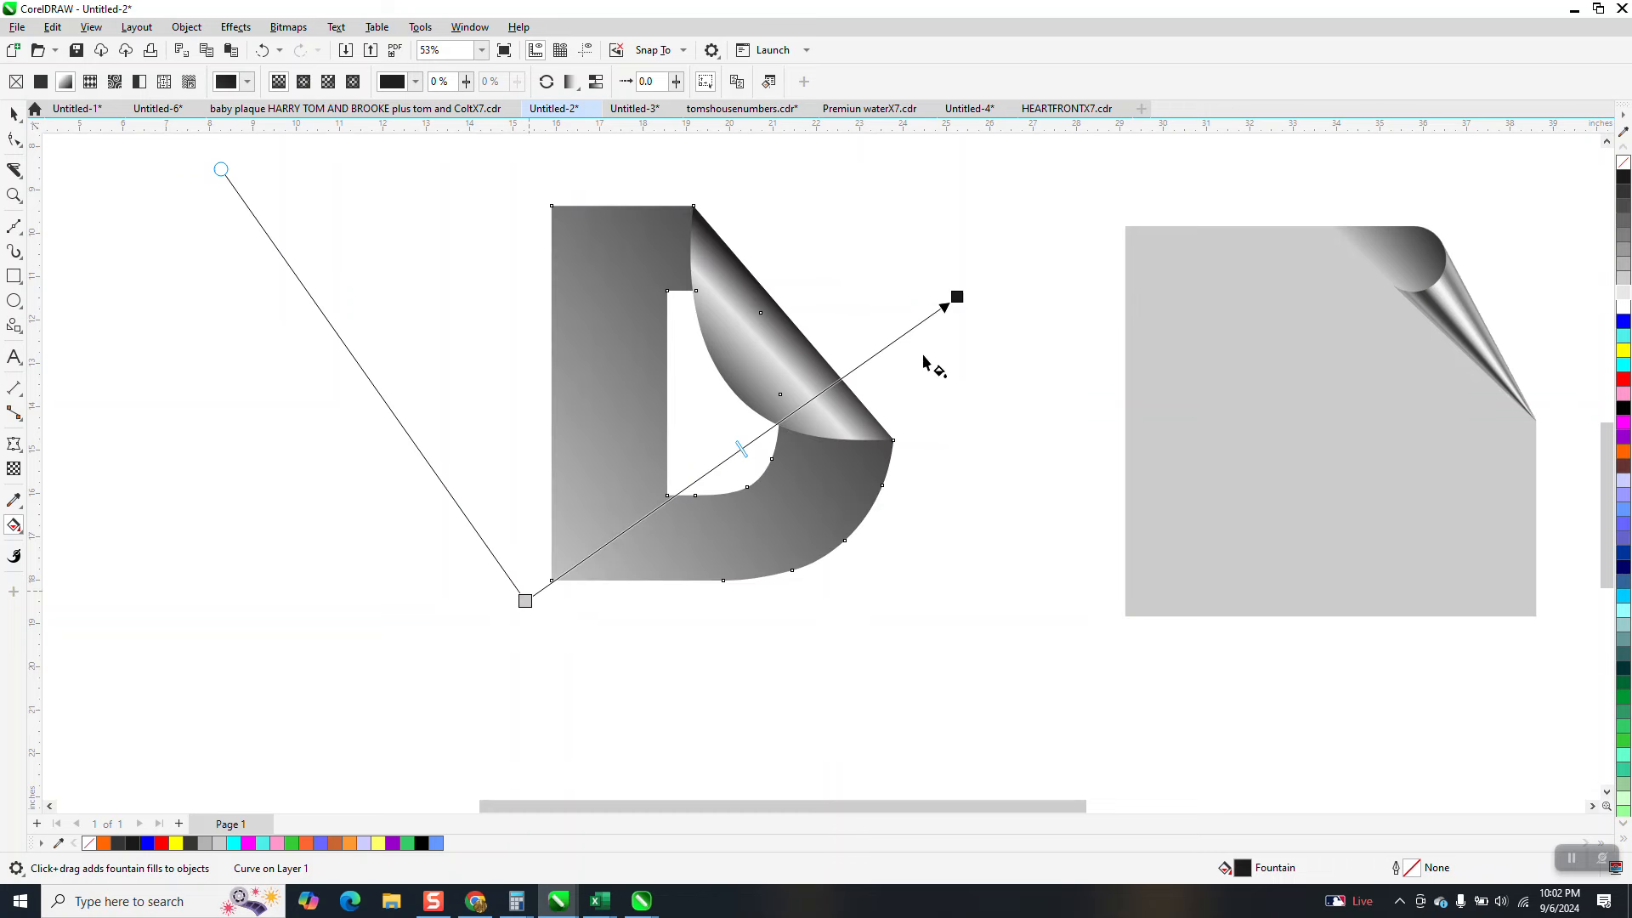
Shorten the body's gradient to end at the fold, add a black stop near the flap, and move the grey start closer to the D
left_click_drag(955, 297, 841, 368)
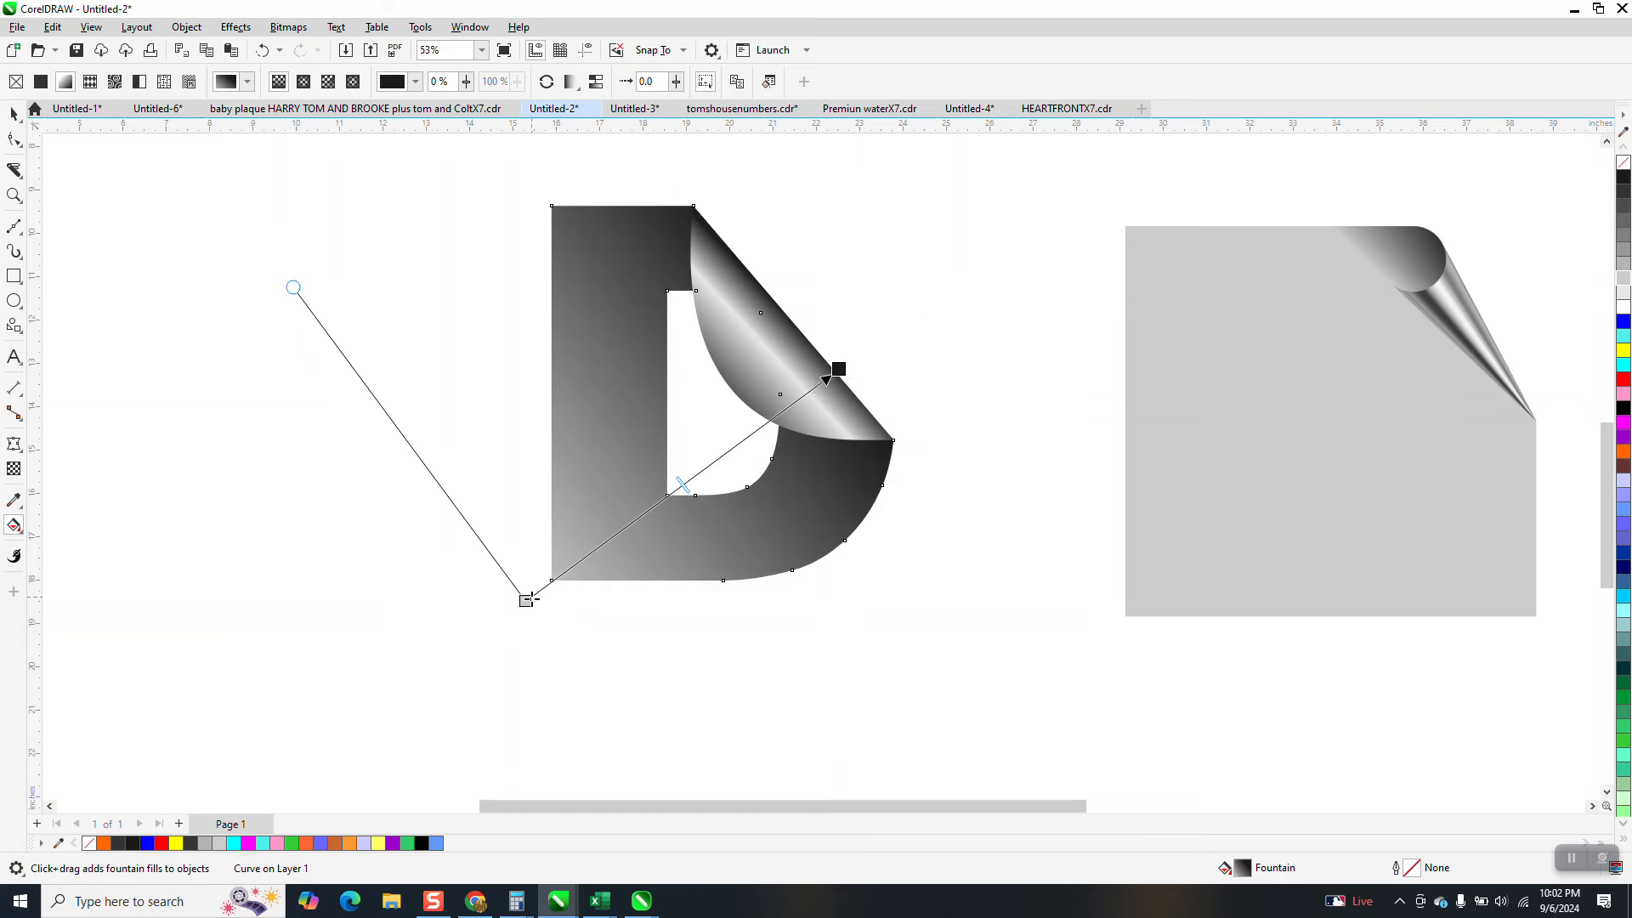
left_click_drag(1624, 177, 761, 428)
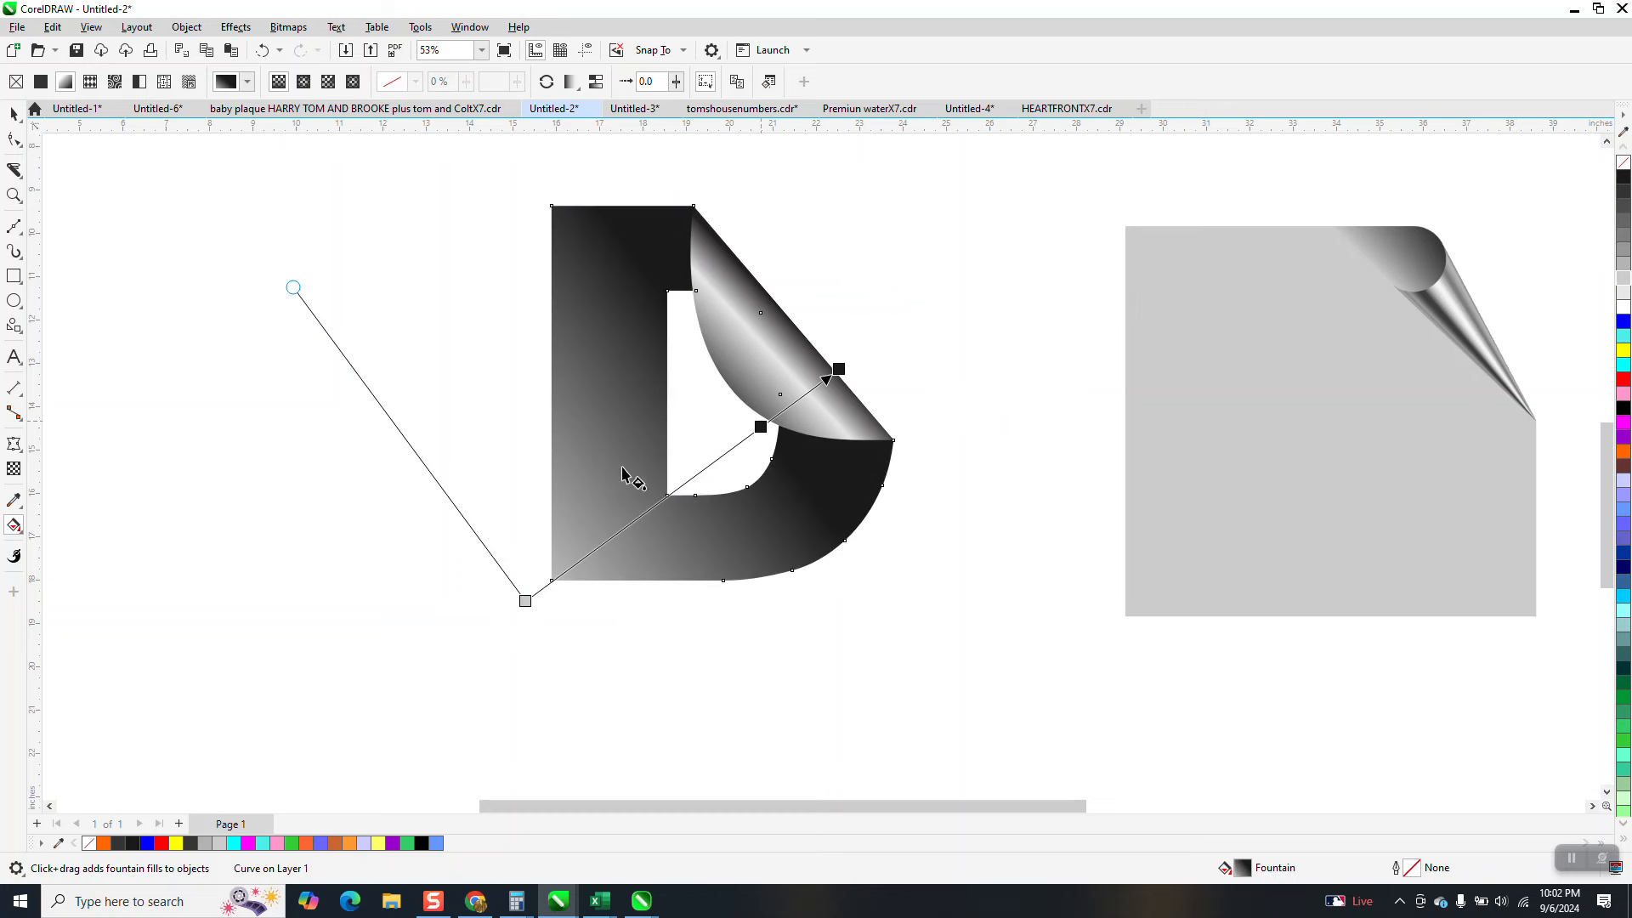
left_click_drag(526, 601, 541, 562)
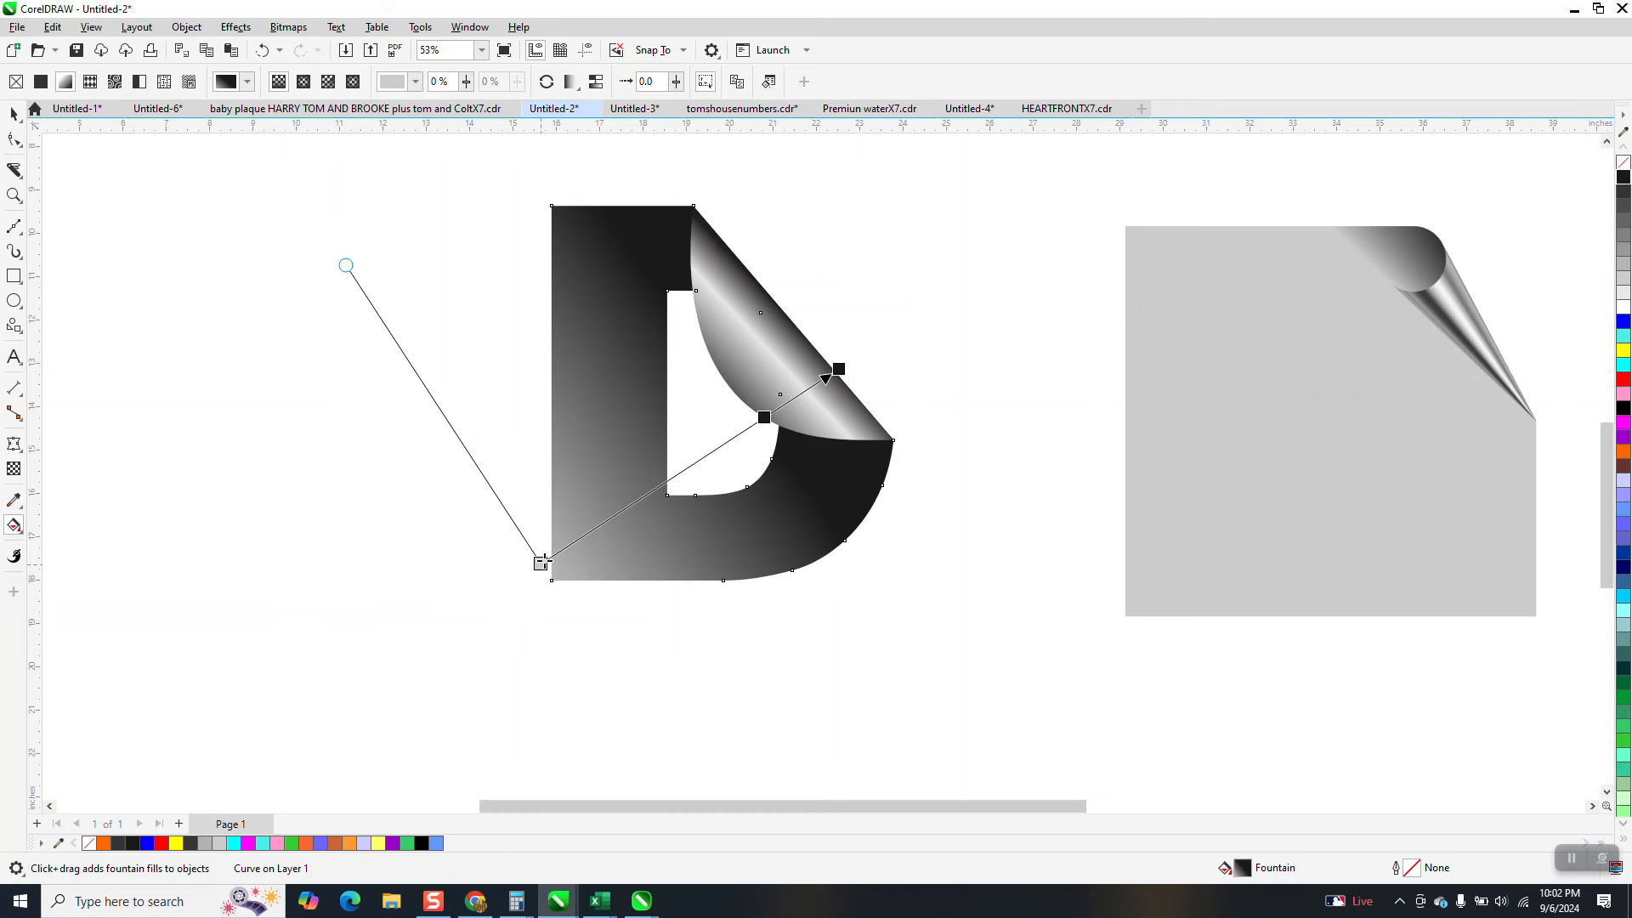
left_click(829, 372)
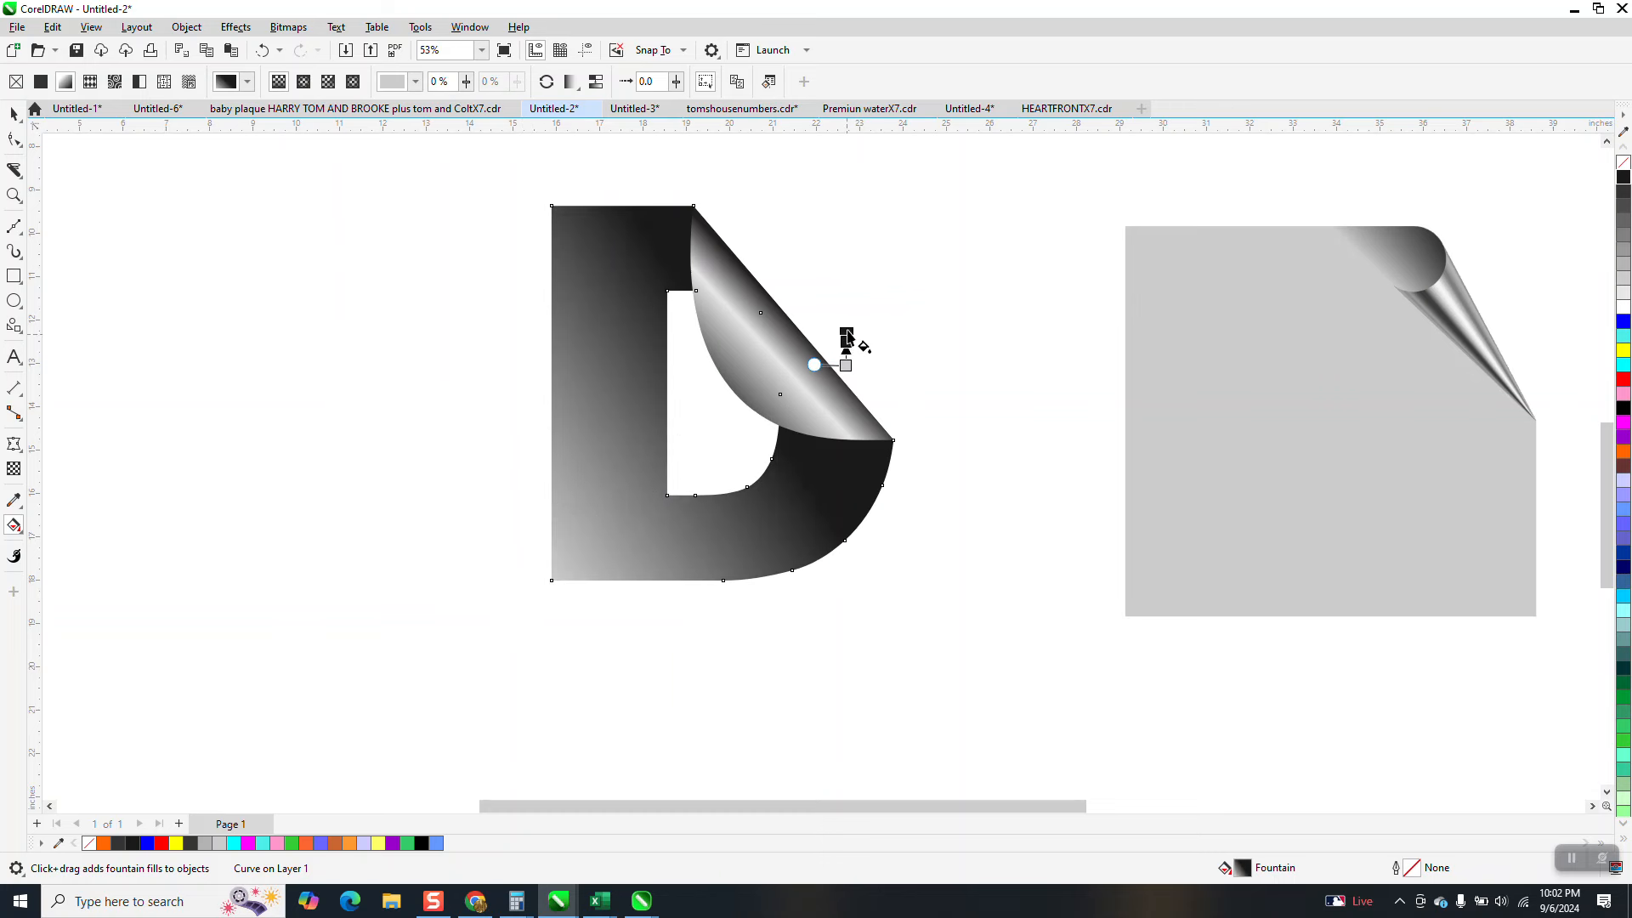
left_click(848, 336)
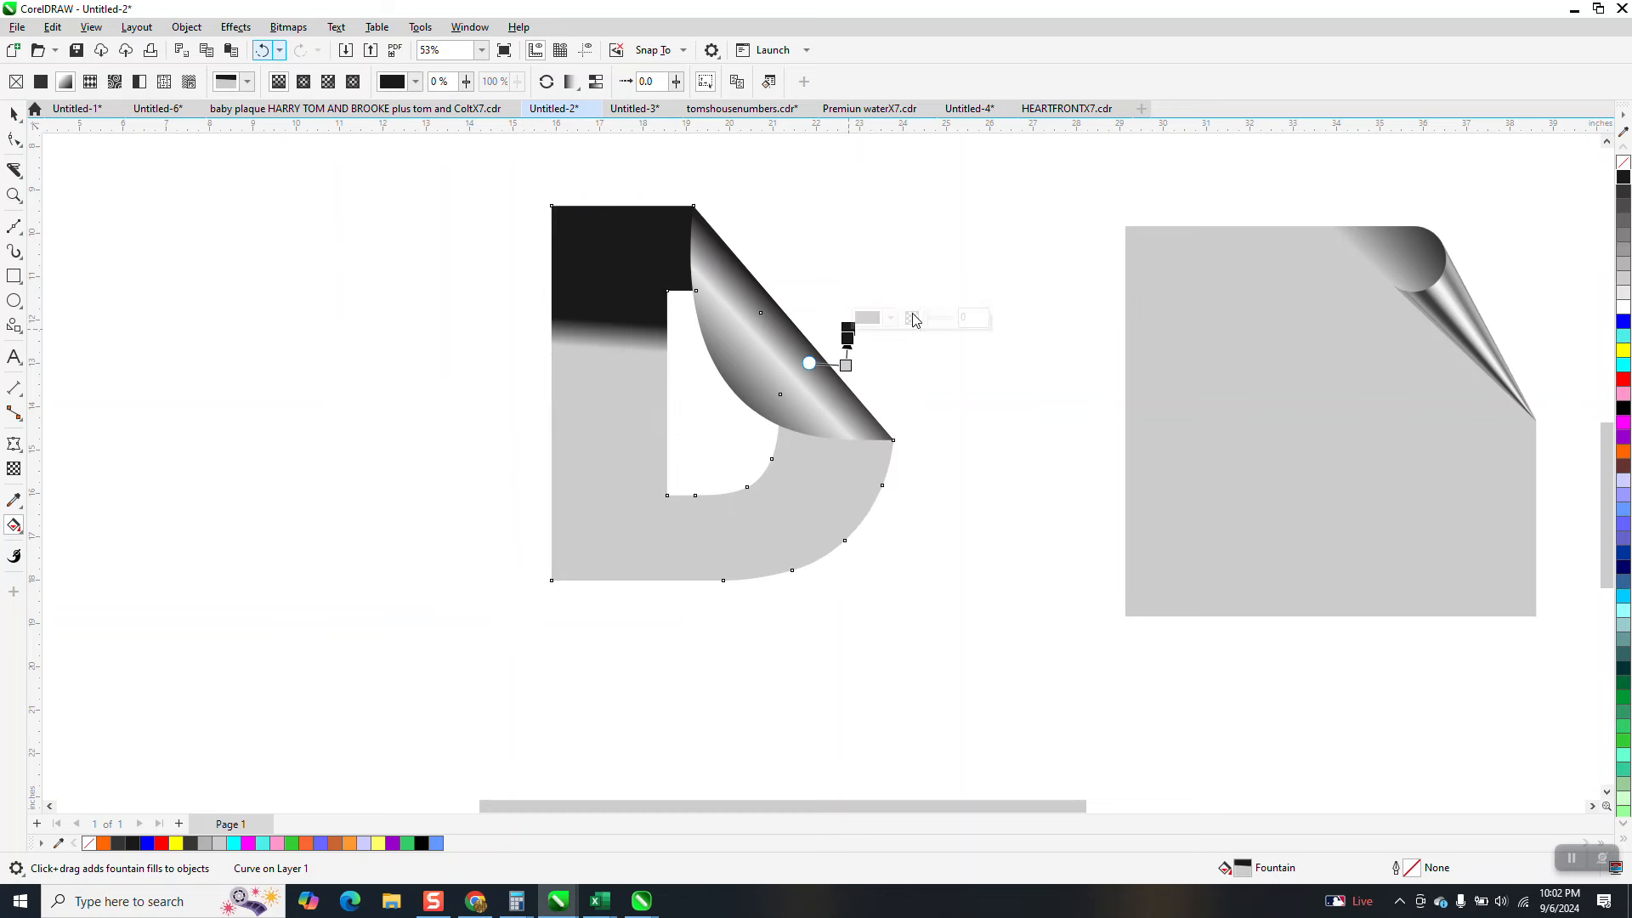
key("ctrl+z")
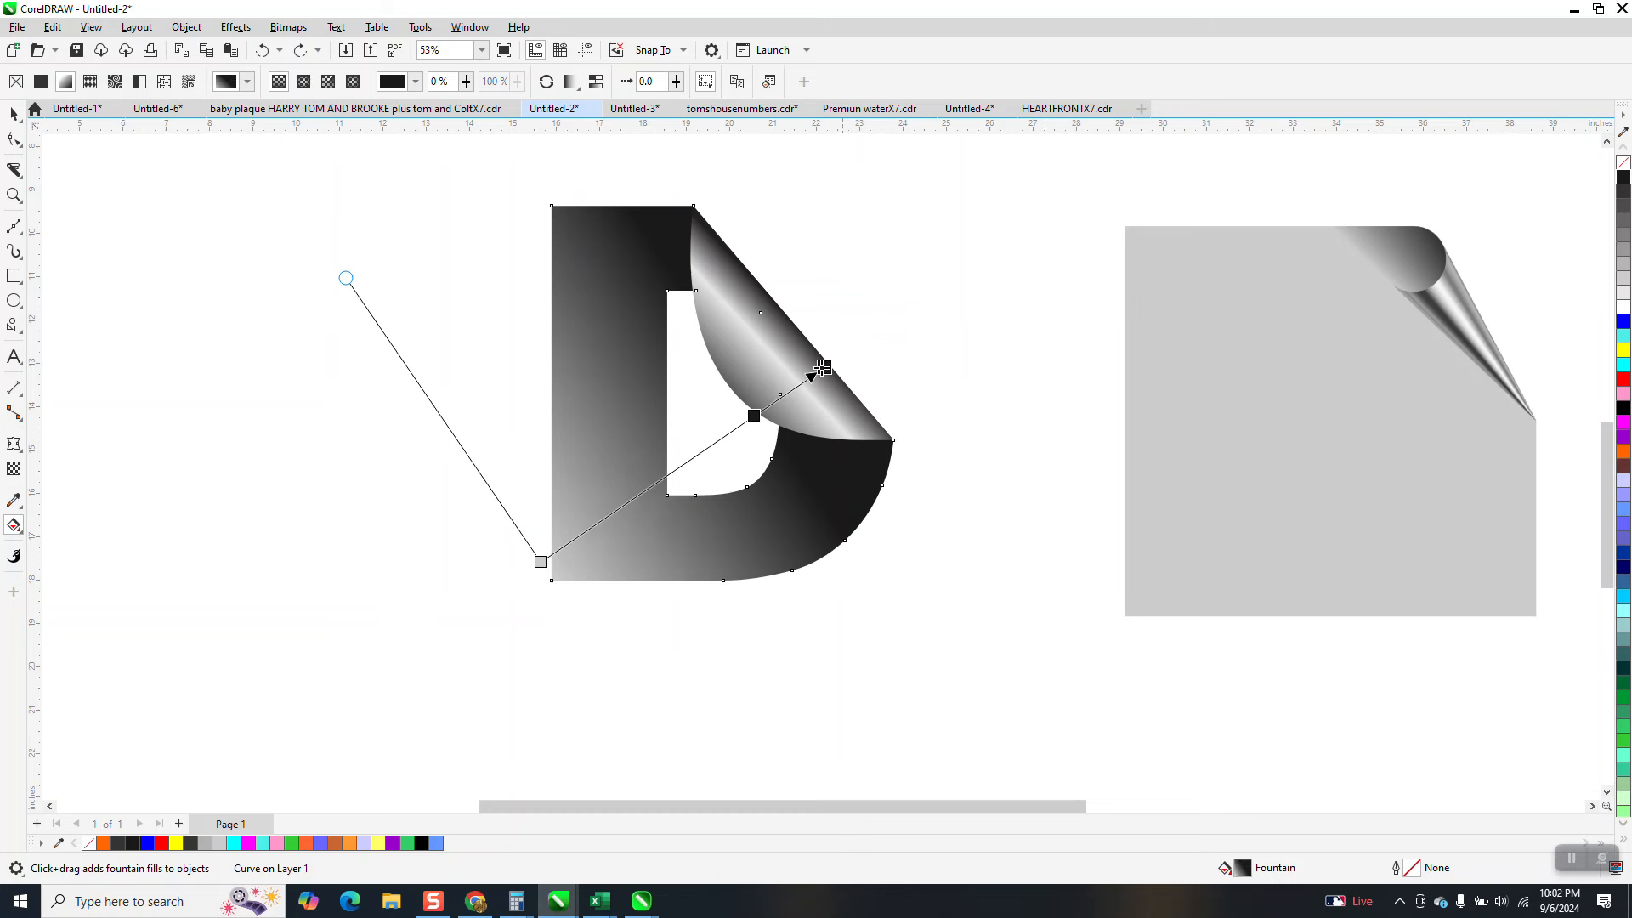
Pull the gradient's black end inside the flap, move the intermediate black stop to 87%, and shift the grey start inside the D's lower-left corner
left_click_drag(823, 367, 798, 368)
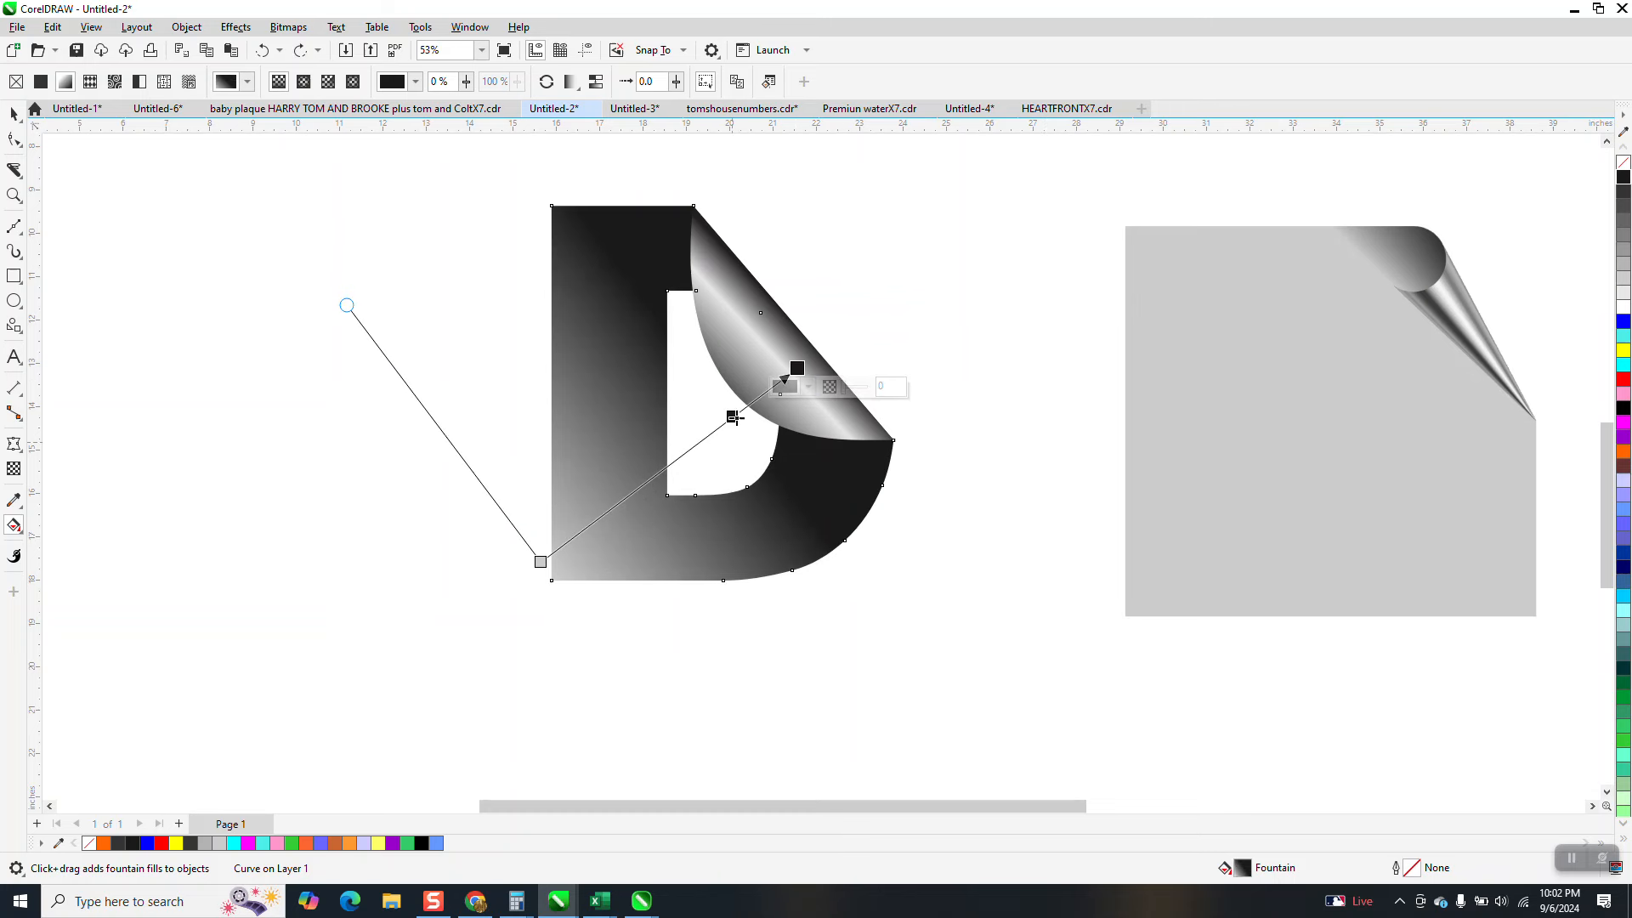
left_click_drag(733, 416, 763, 394)
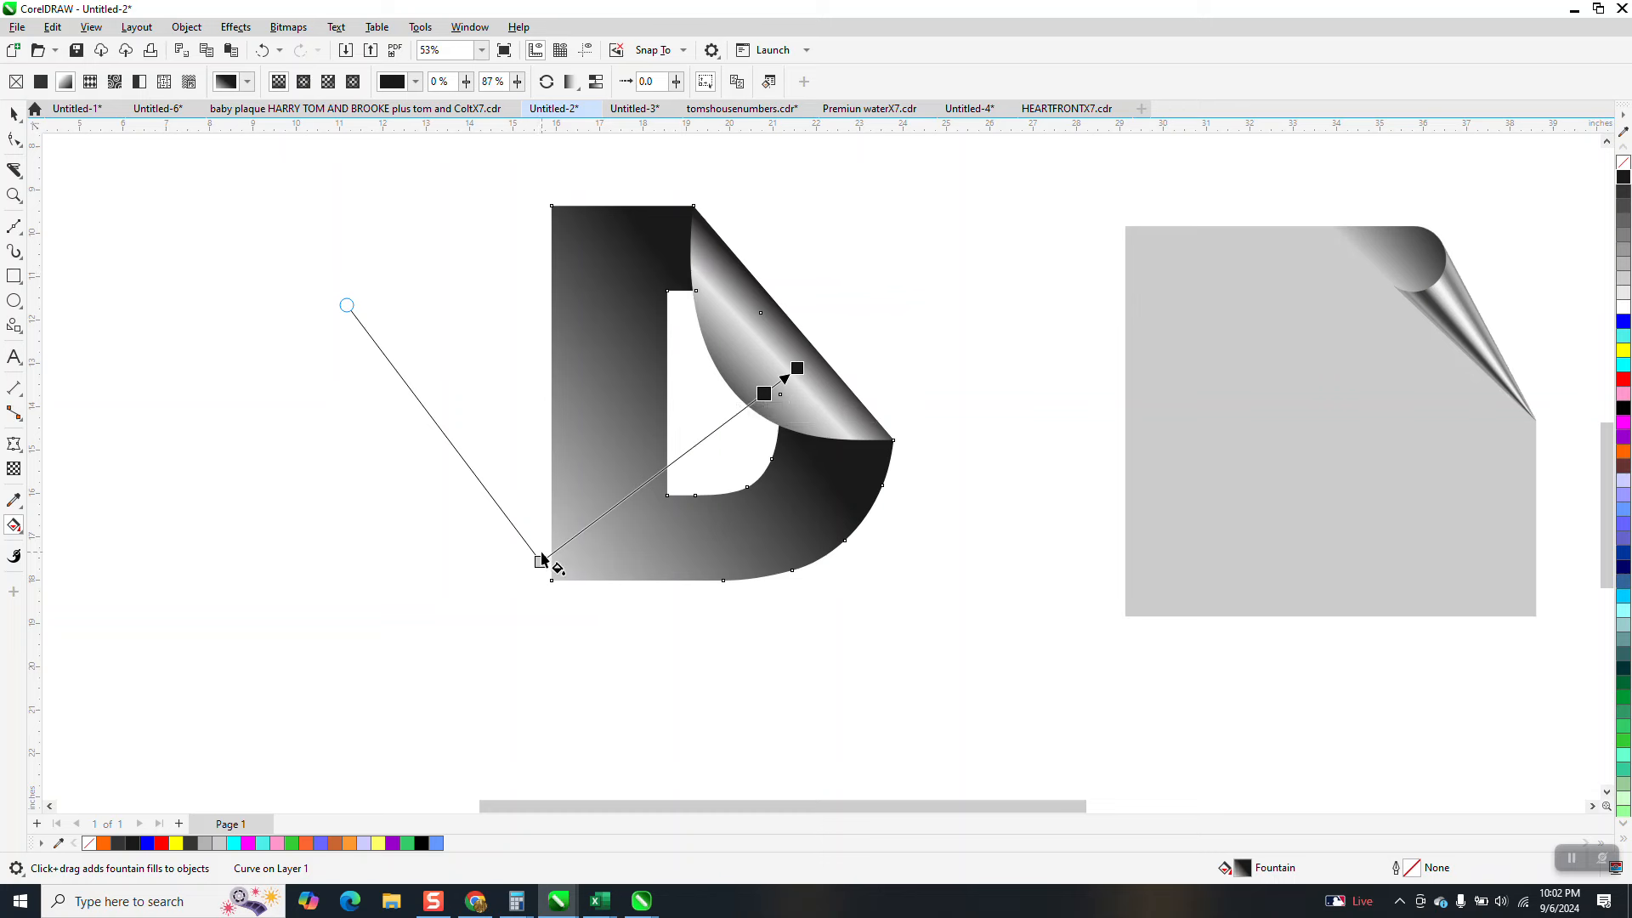
left_click_drag(542, 563, 609, 498)
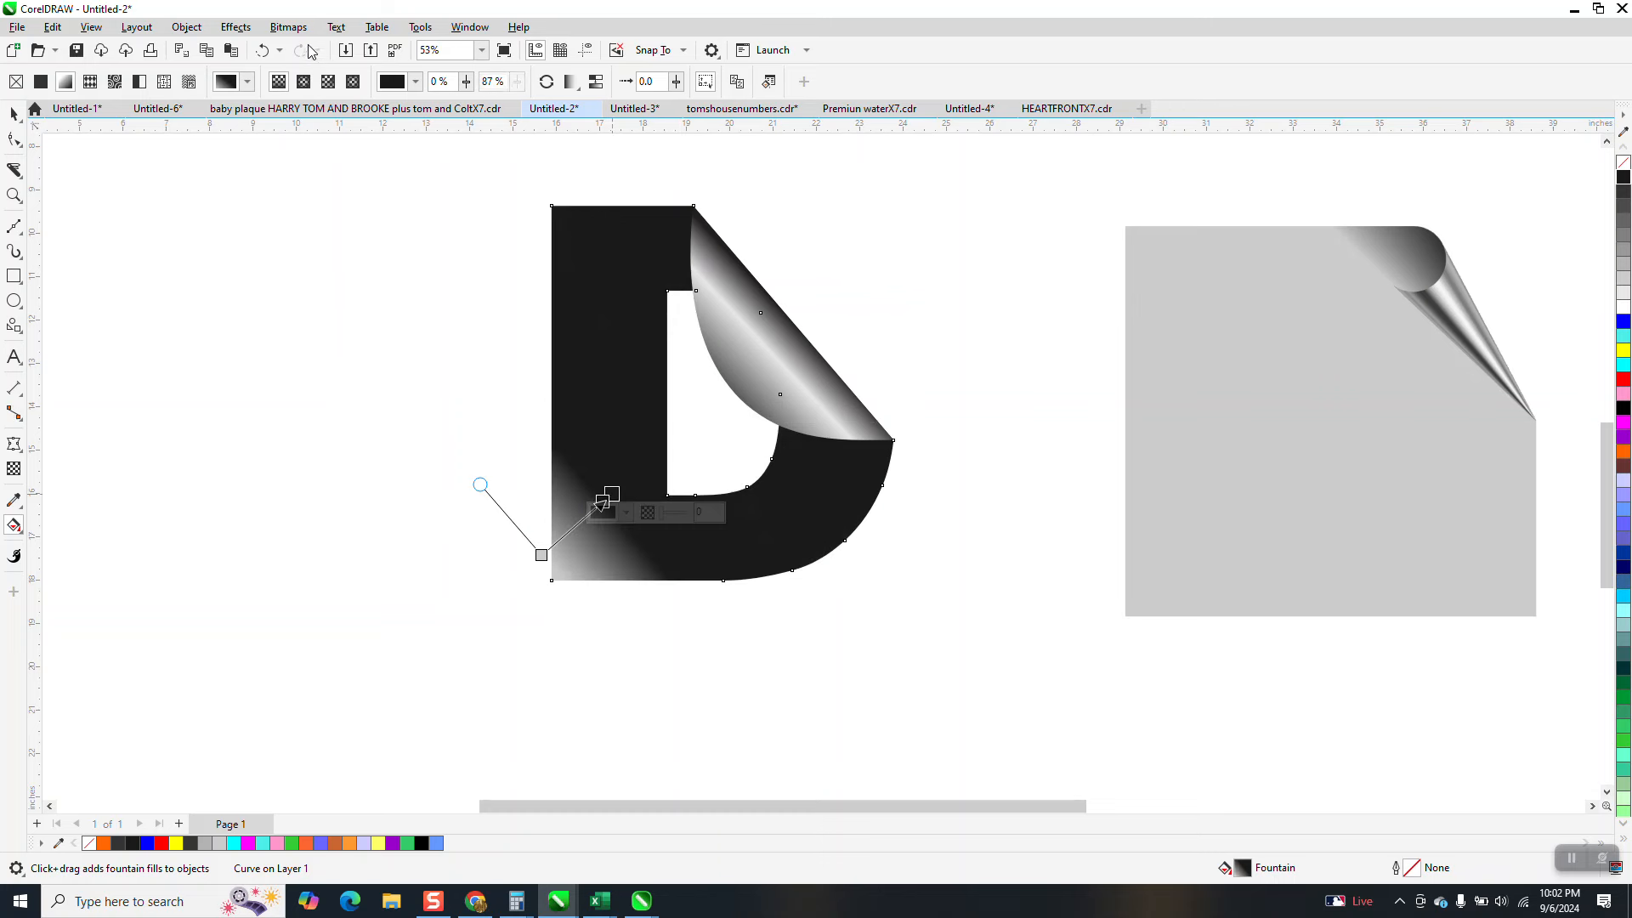
left_click(262, 51)
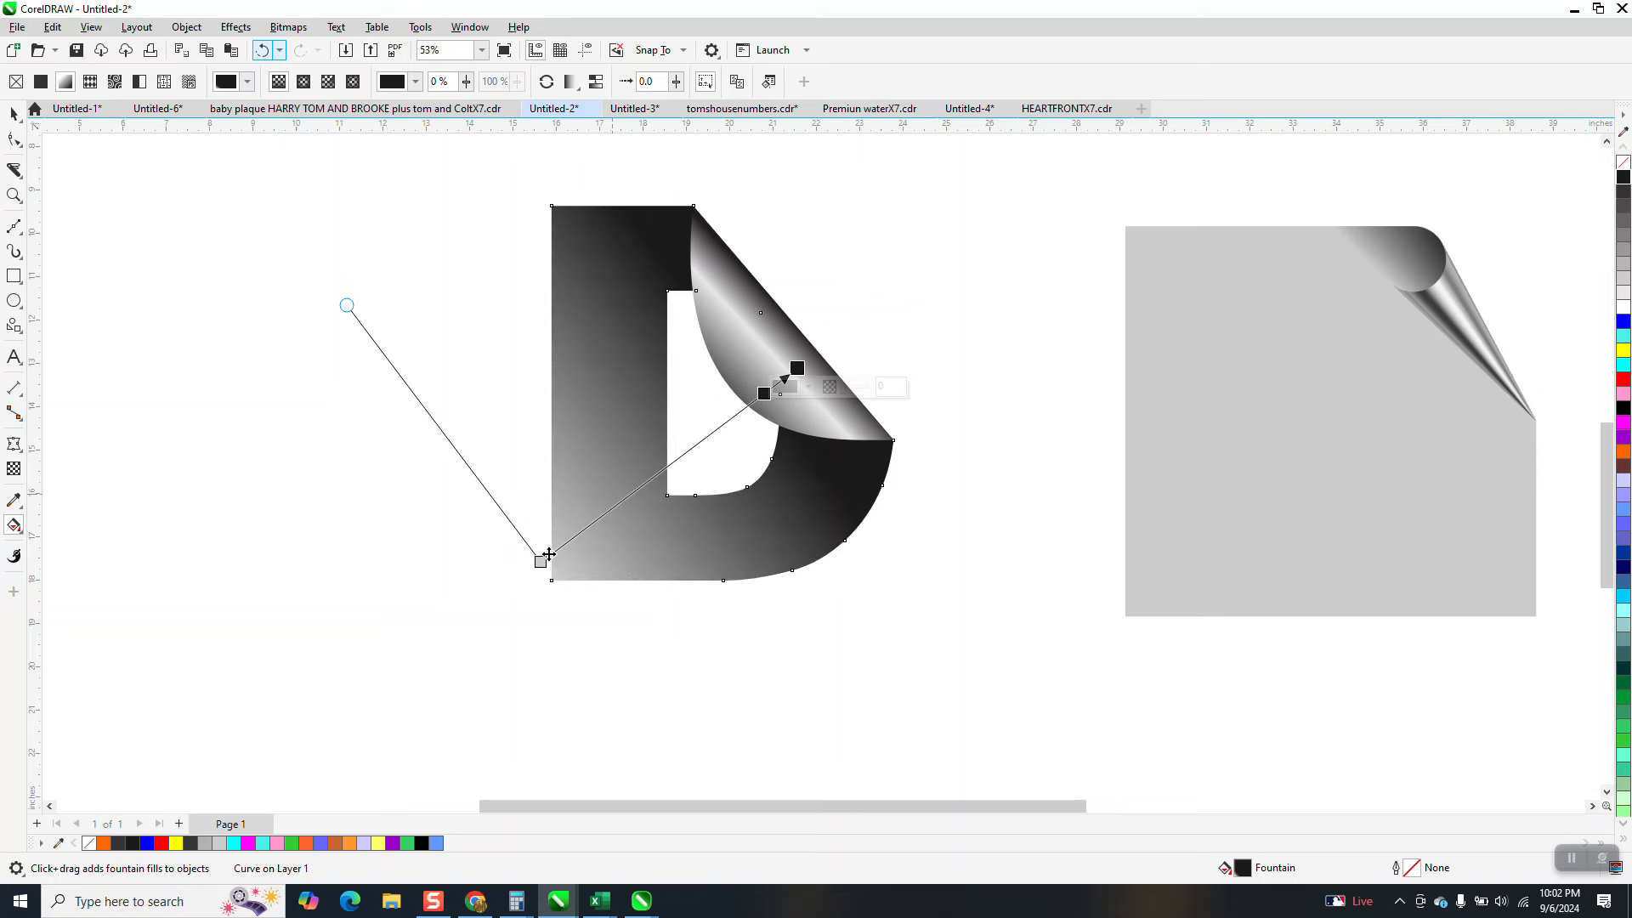
left_click_drag(543, 553, 599, 519)
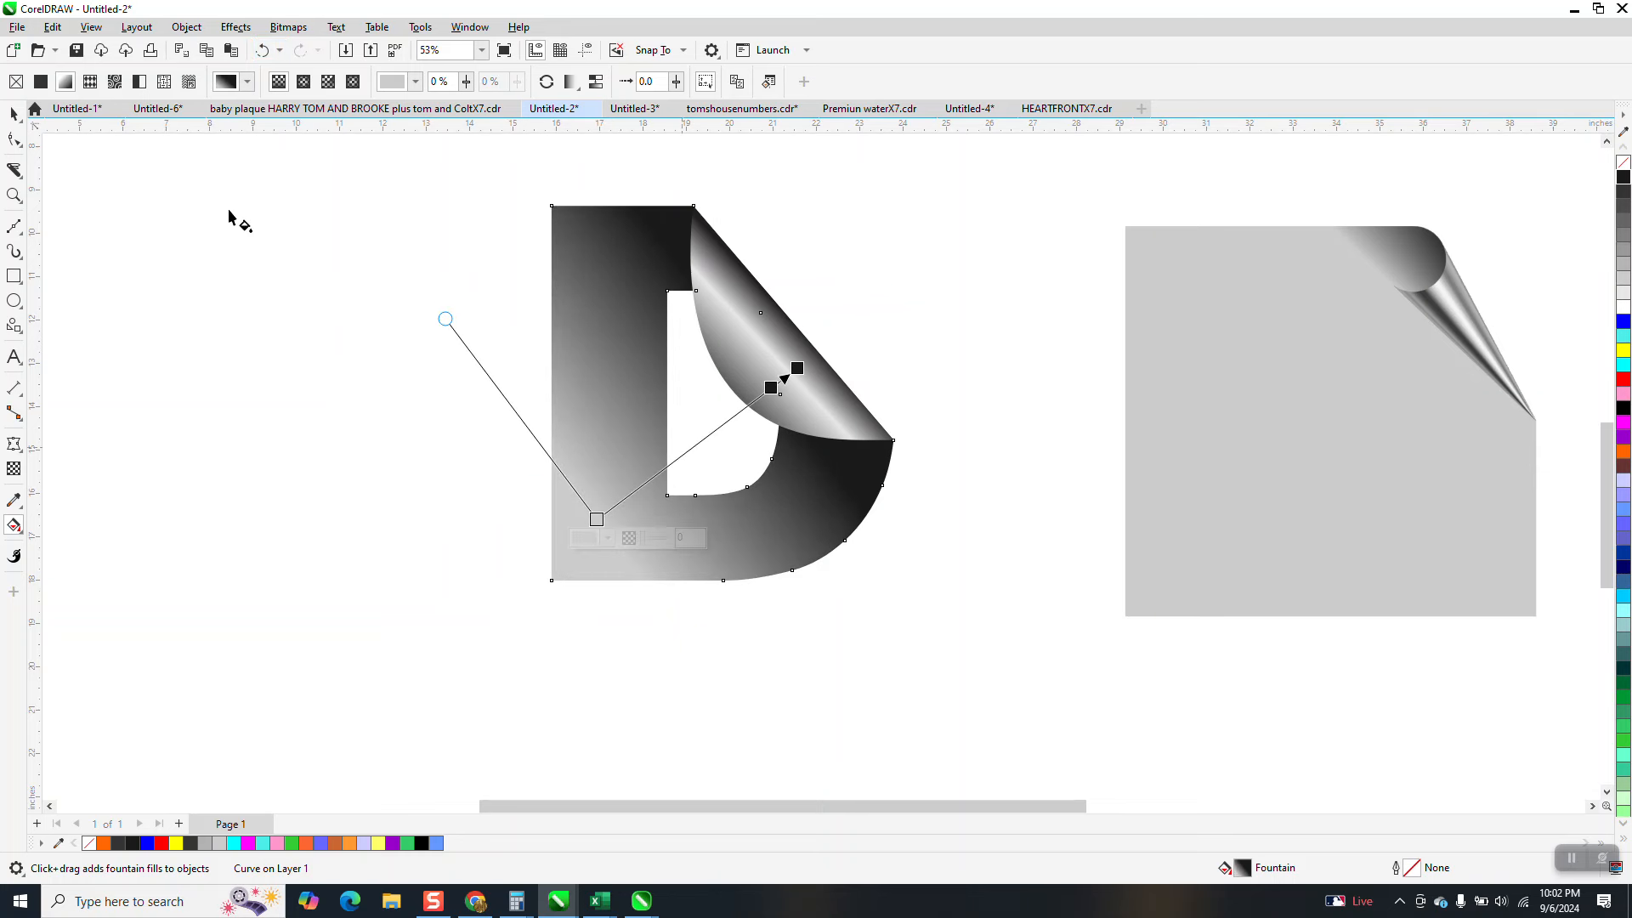
Draw a square about 11.34 inches wide on the empty area beside the page, filled light grey with no outline
left_click(13, 194)
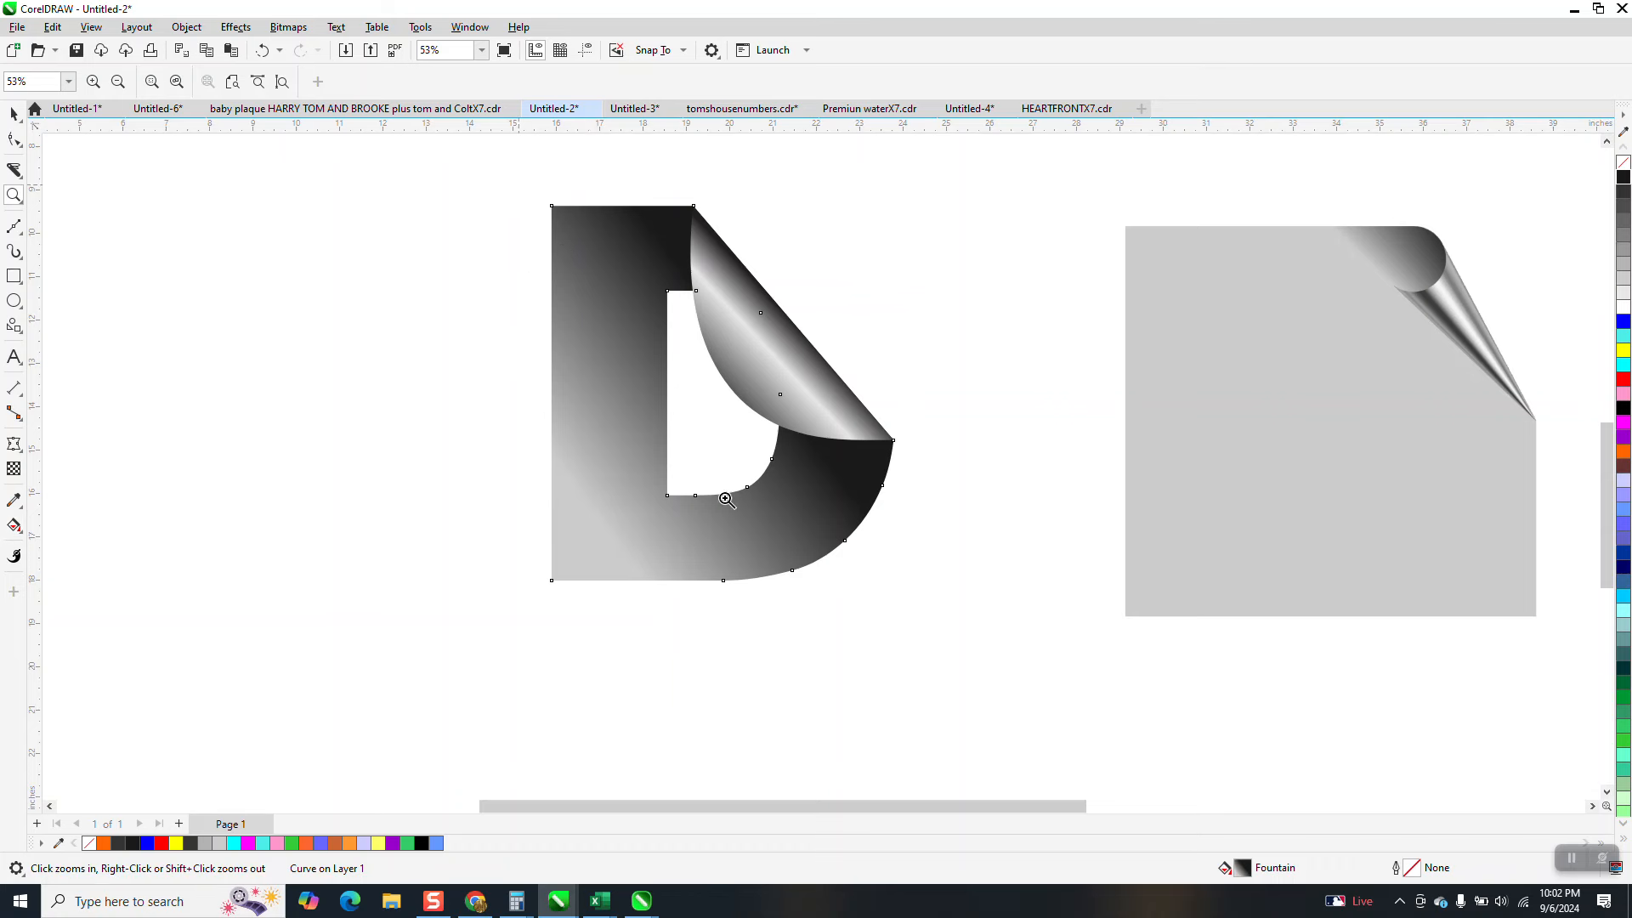
left_click_drag(546, 199, 1007, 610)
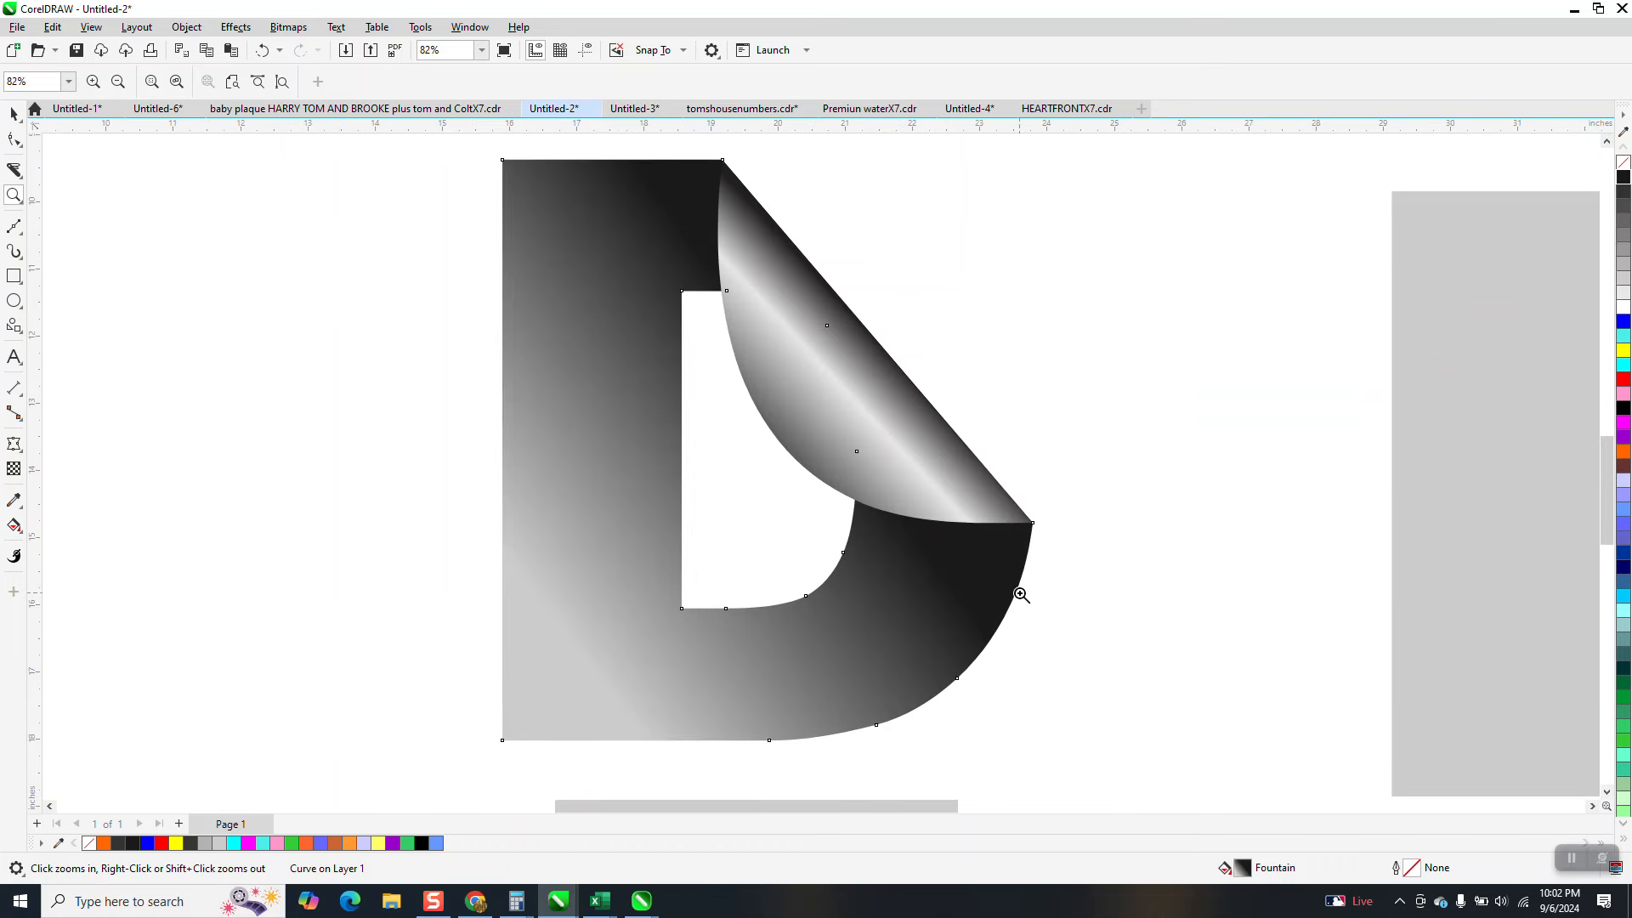
scroll(1058, 478, "down", 1)
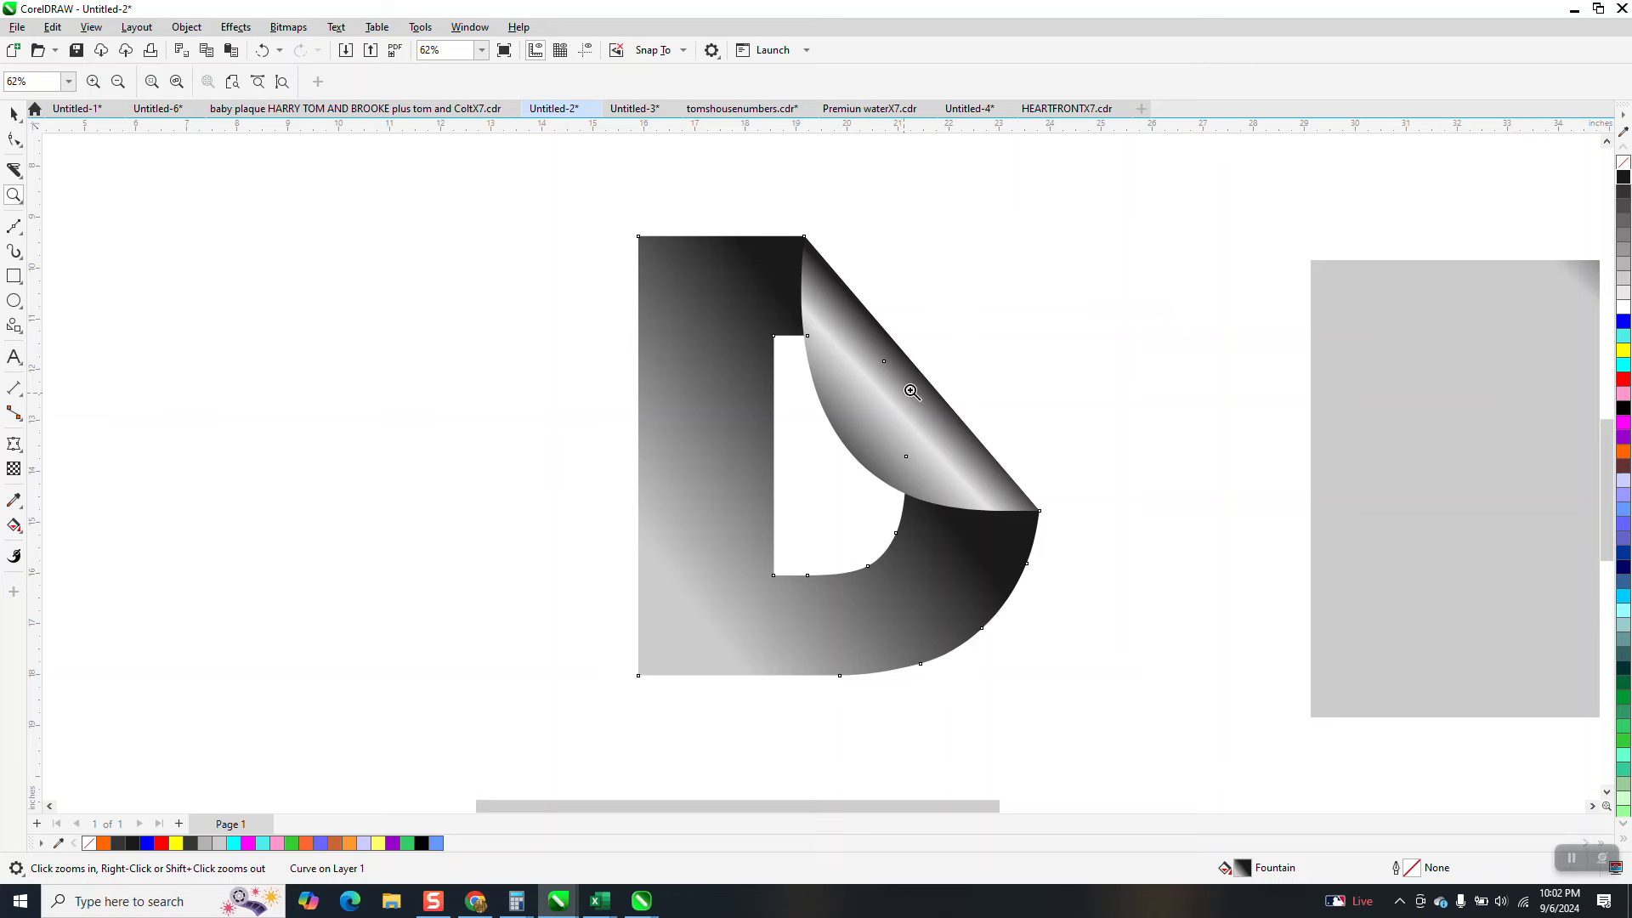
scroll(1147, 409, "down", 2)
scroll(1577, 505, "down", 1)
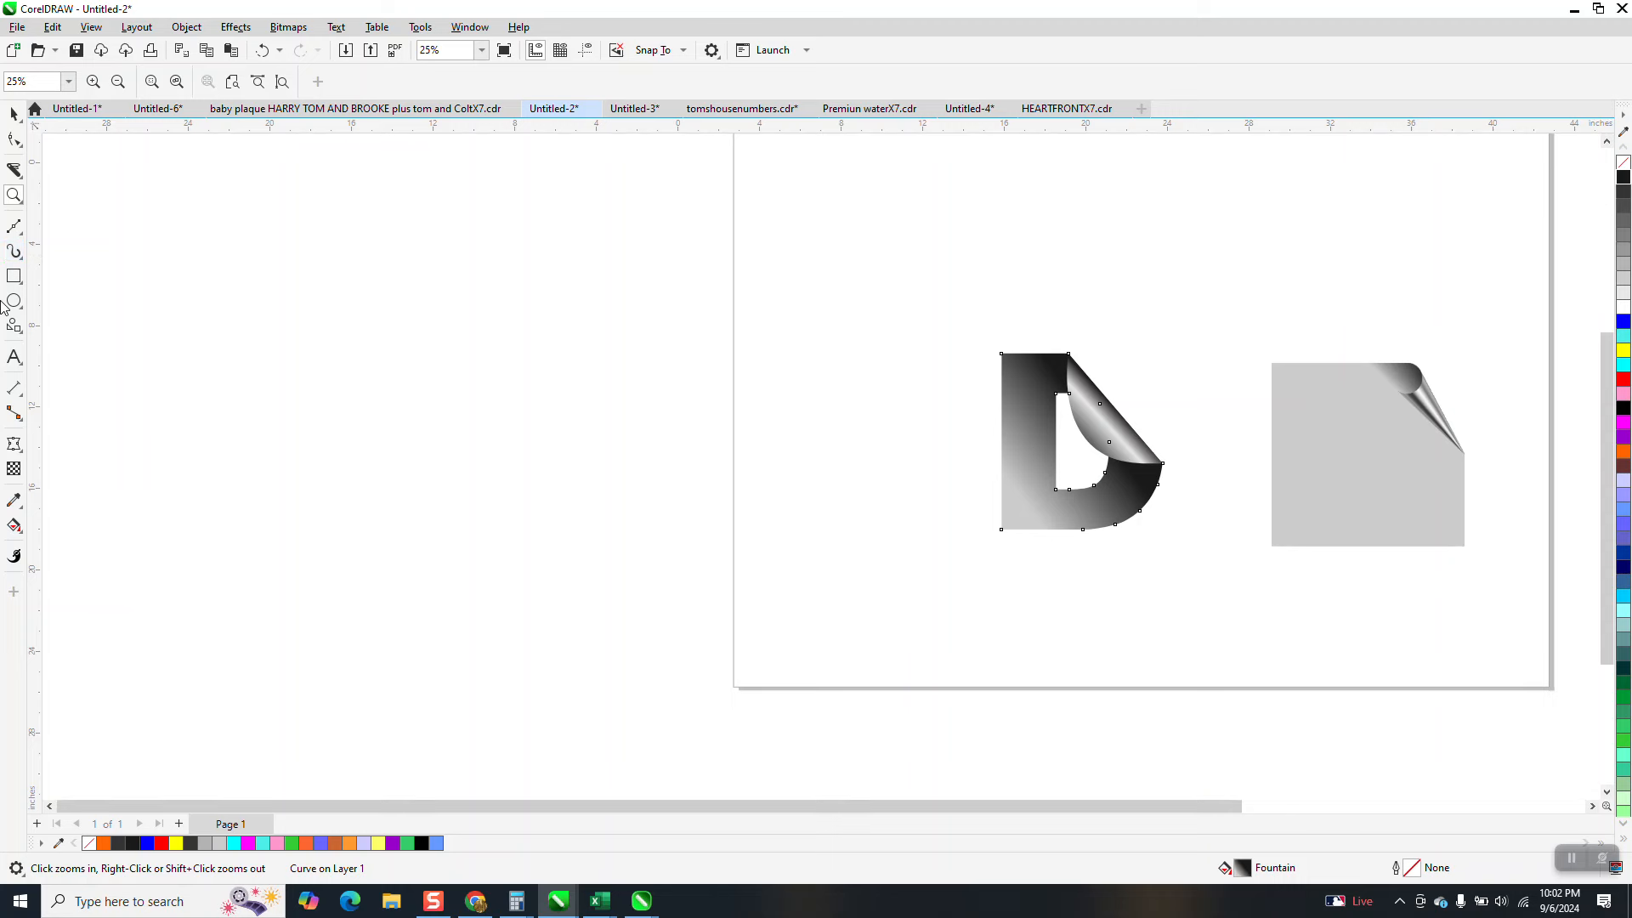
left_click(14, 277)
left_click_drag(649, 348, 417, 579)
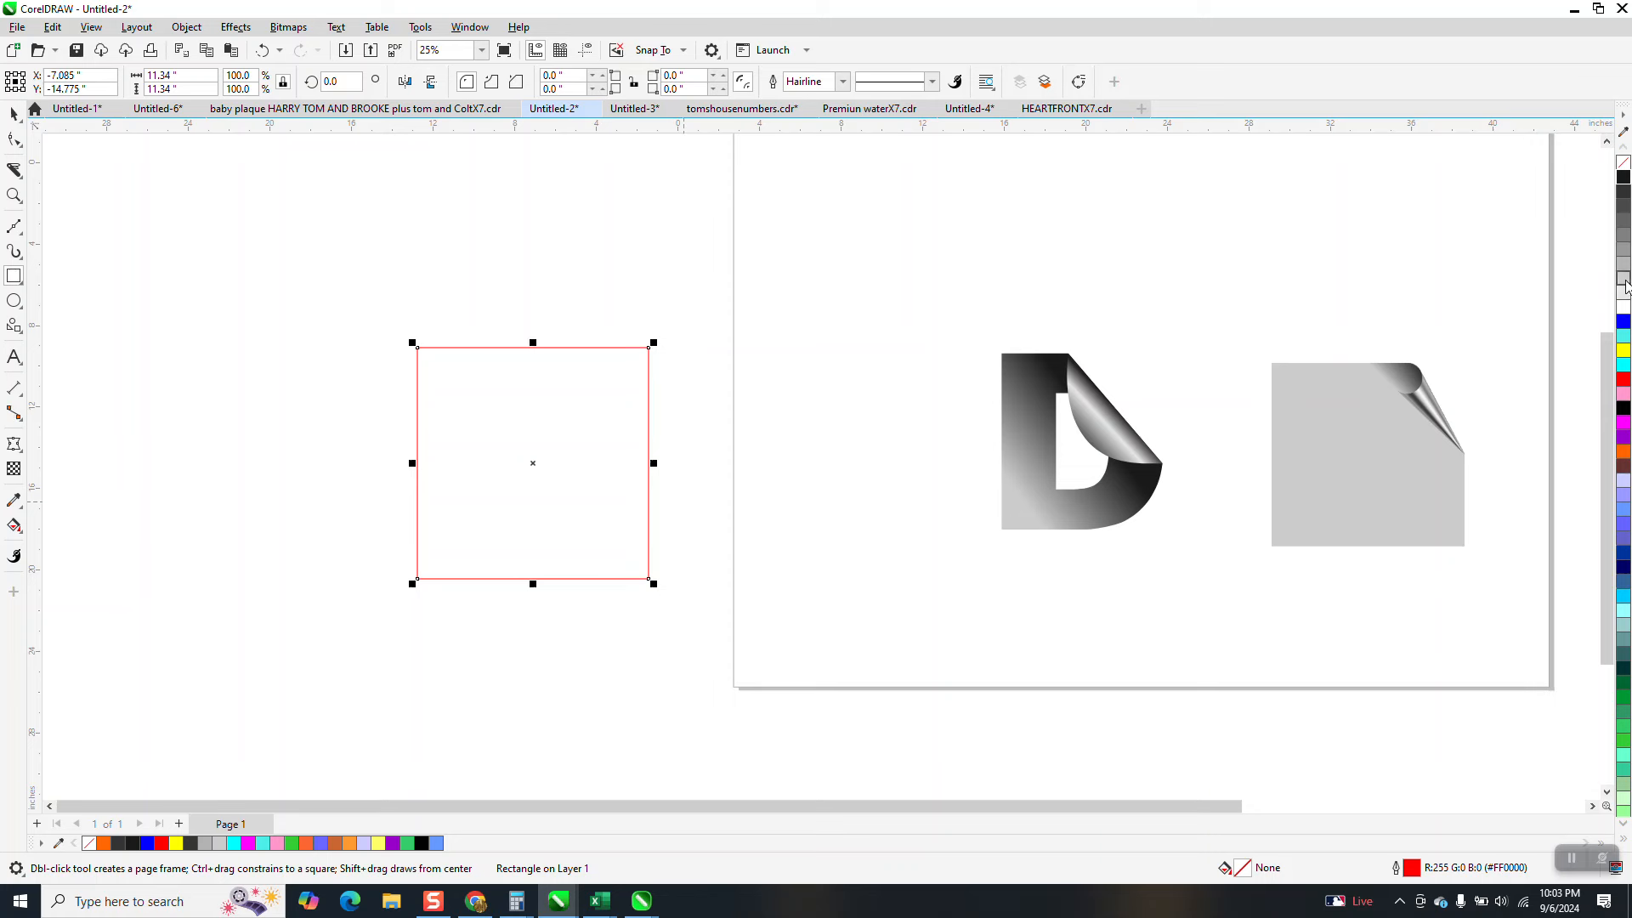
left_click(1624, 280)
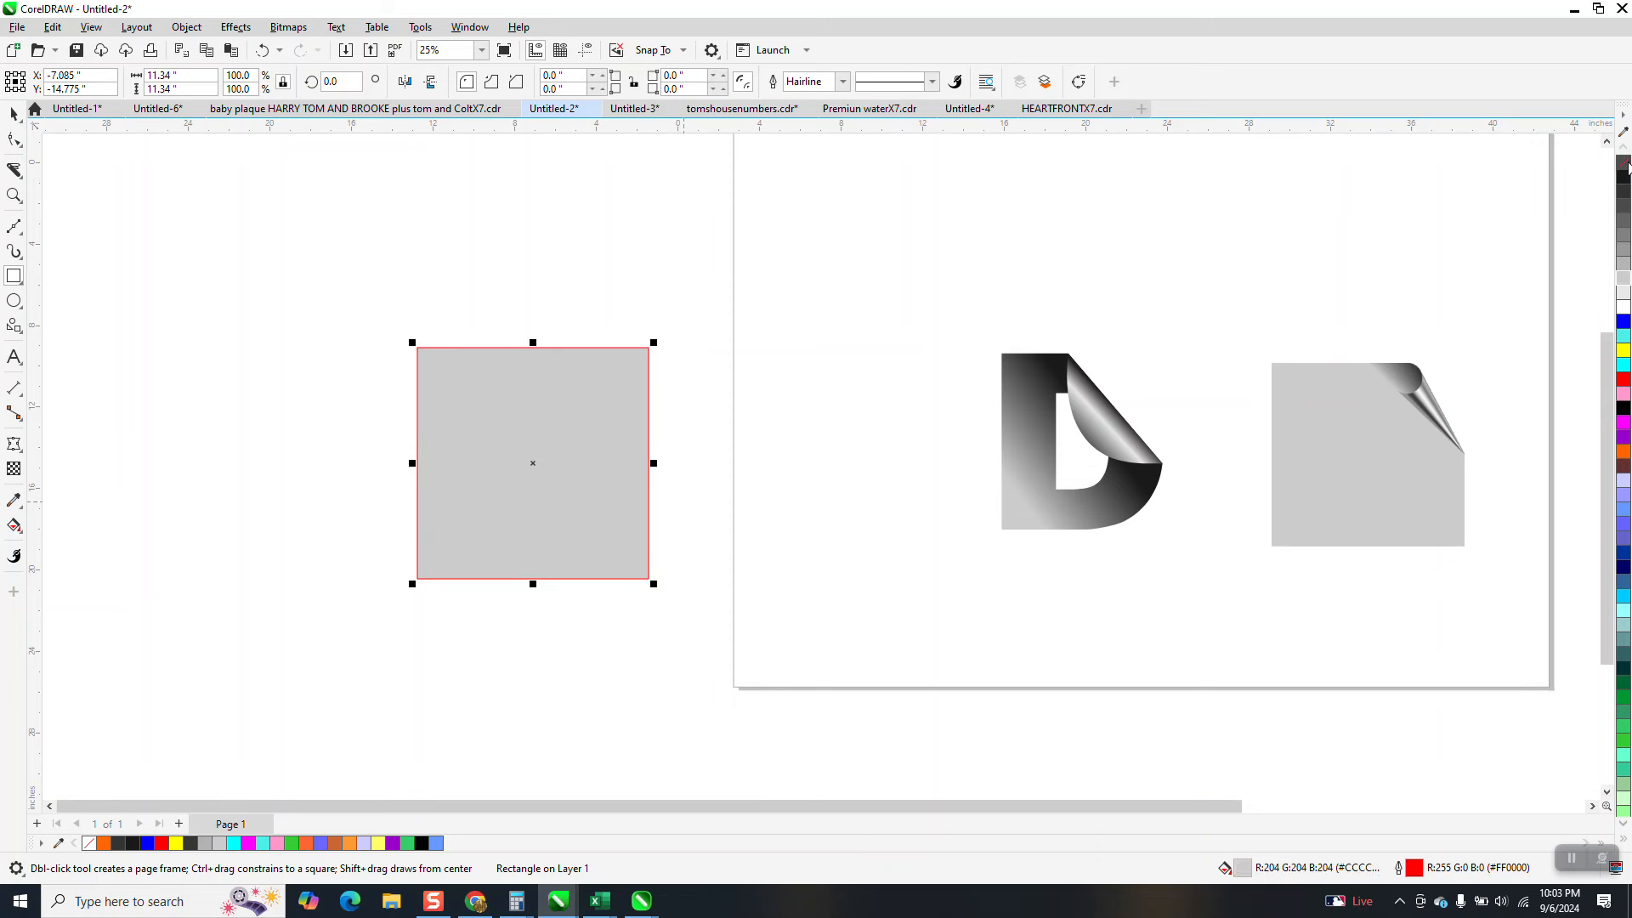
right_click(1624, 164)
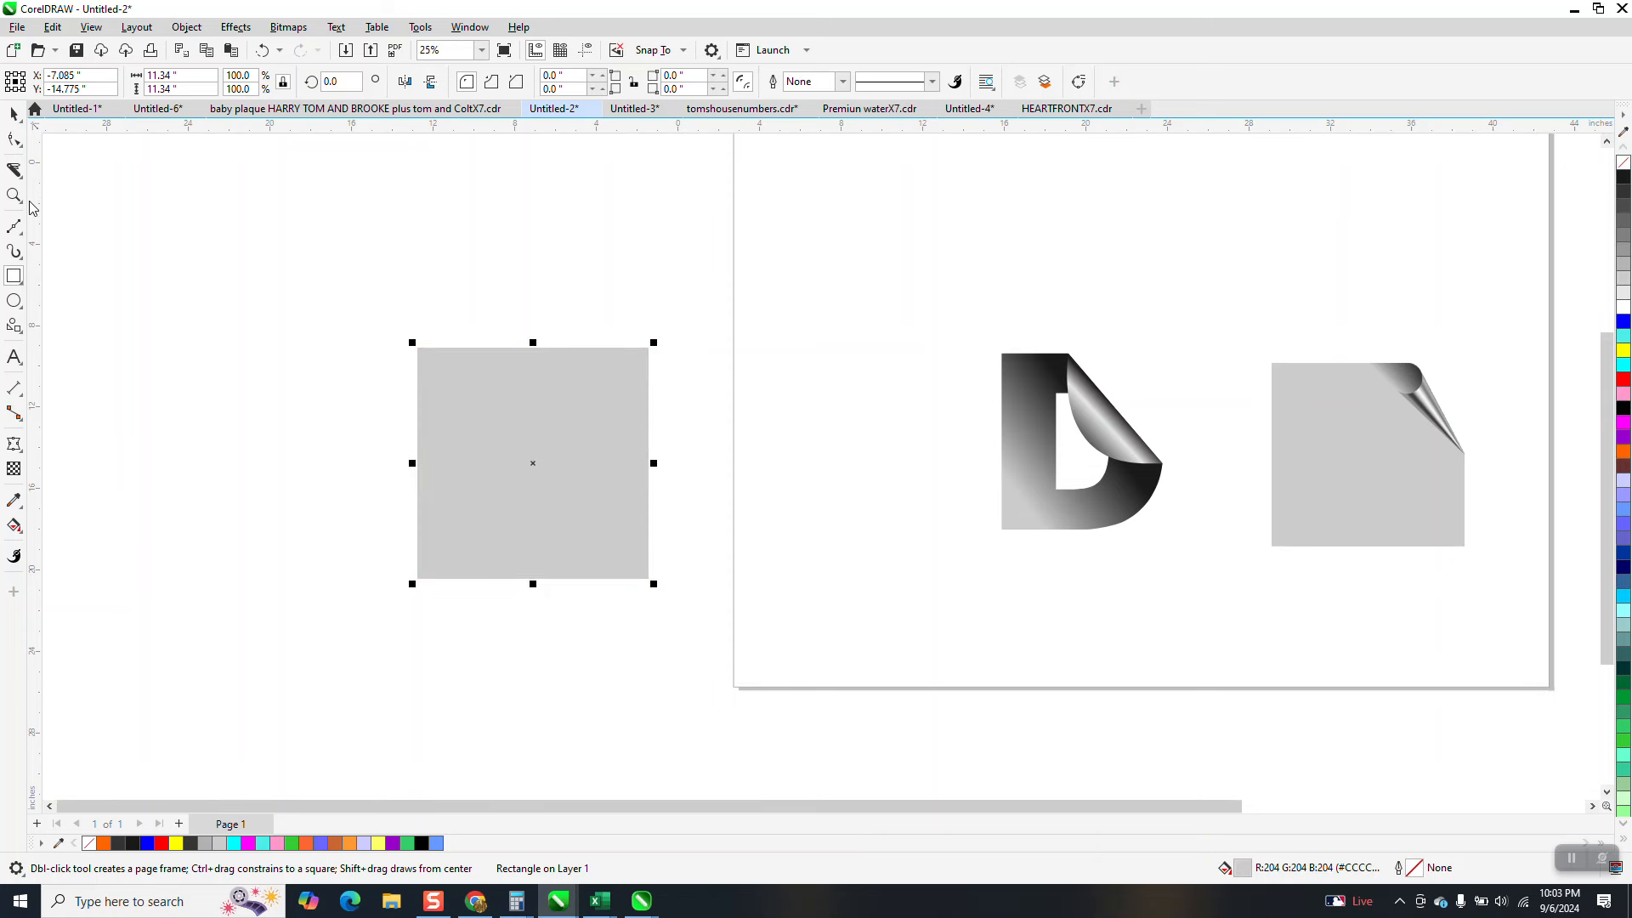
Slice the new square with the Knife tool along a straight diagonal across its upper-right corner
left_click(20, 176)
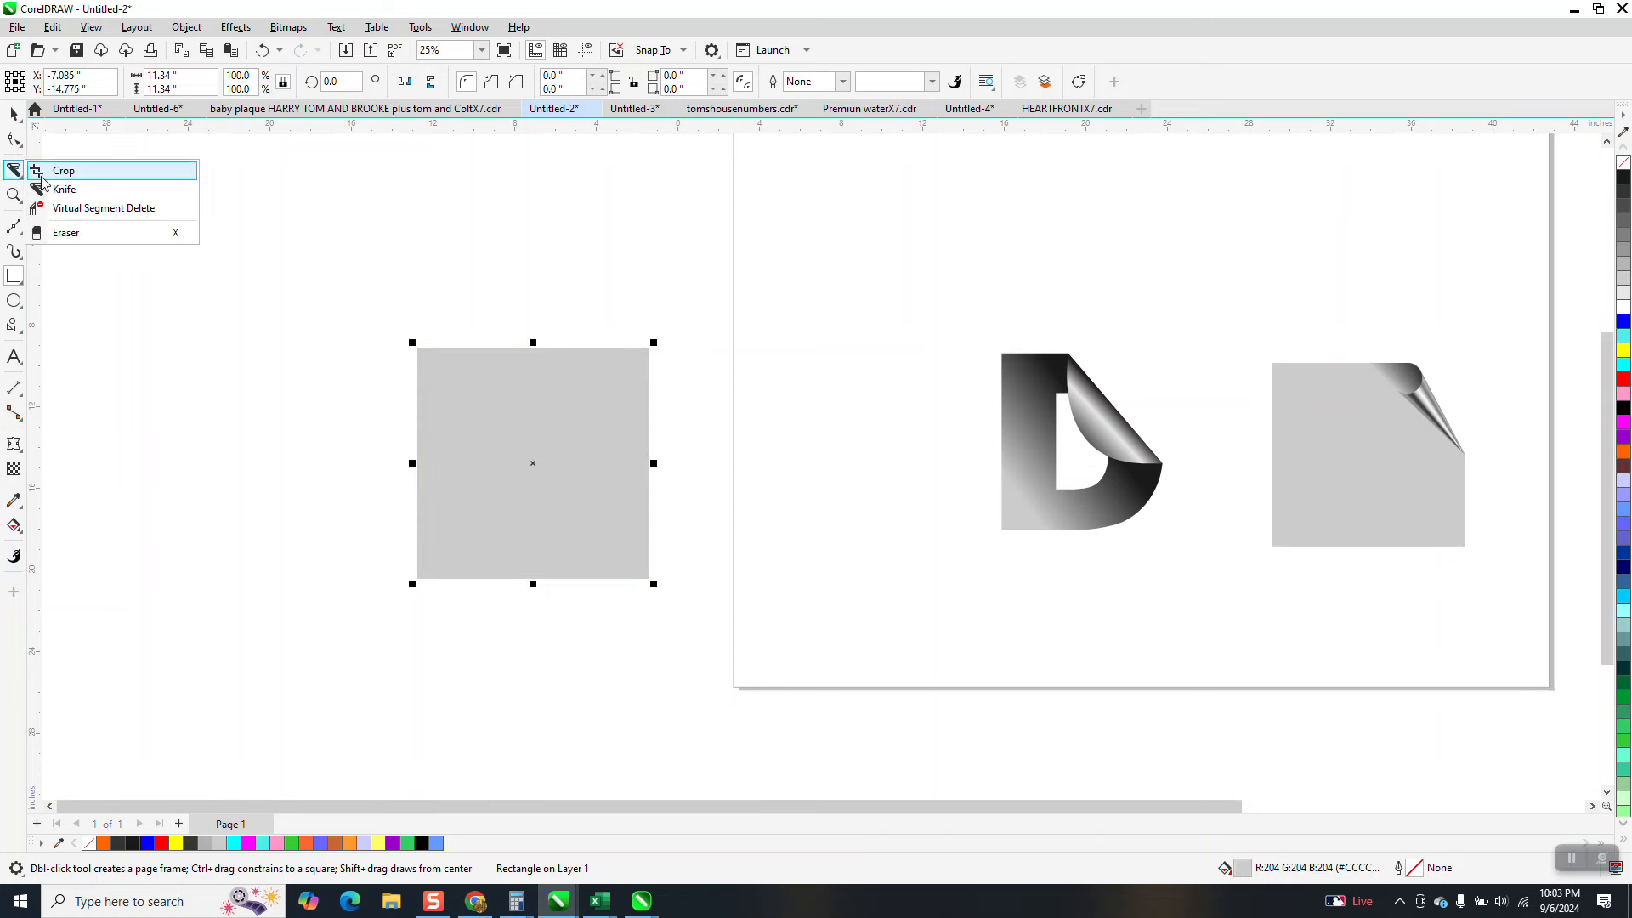
left_click(64, 190)
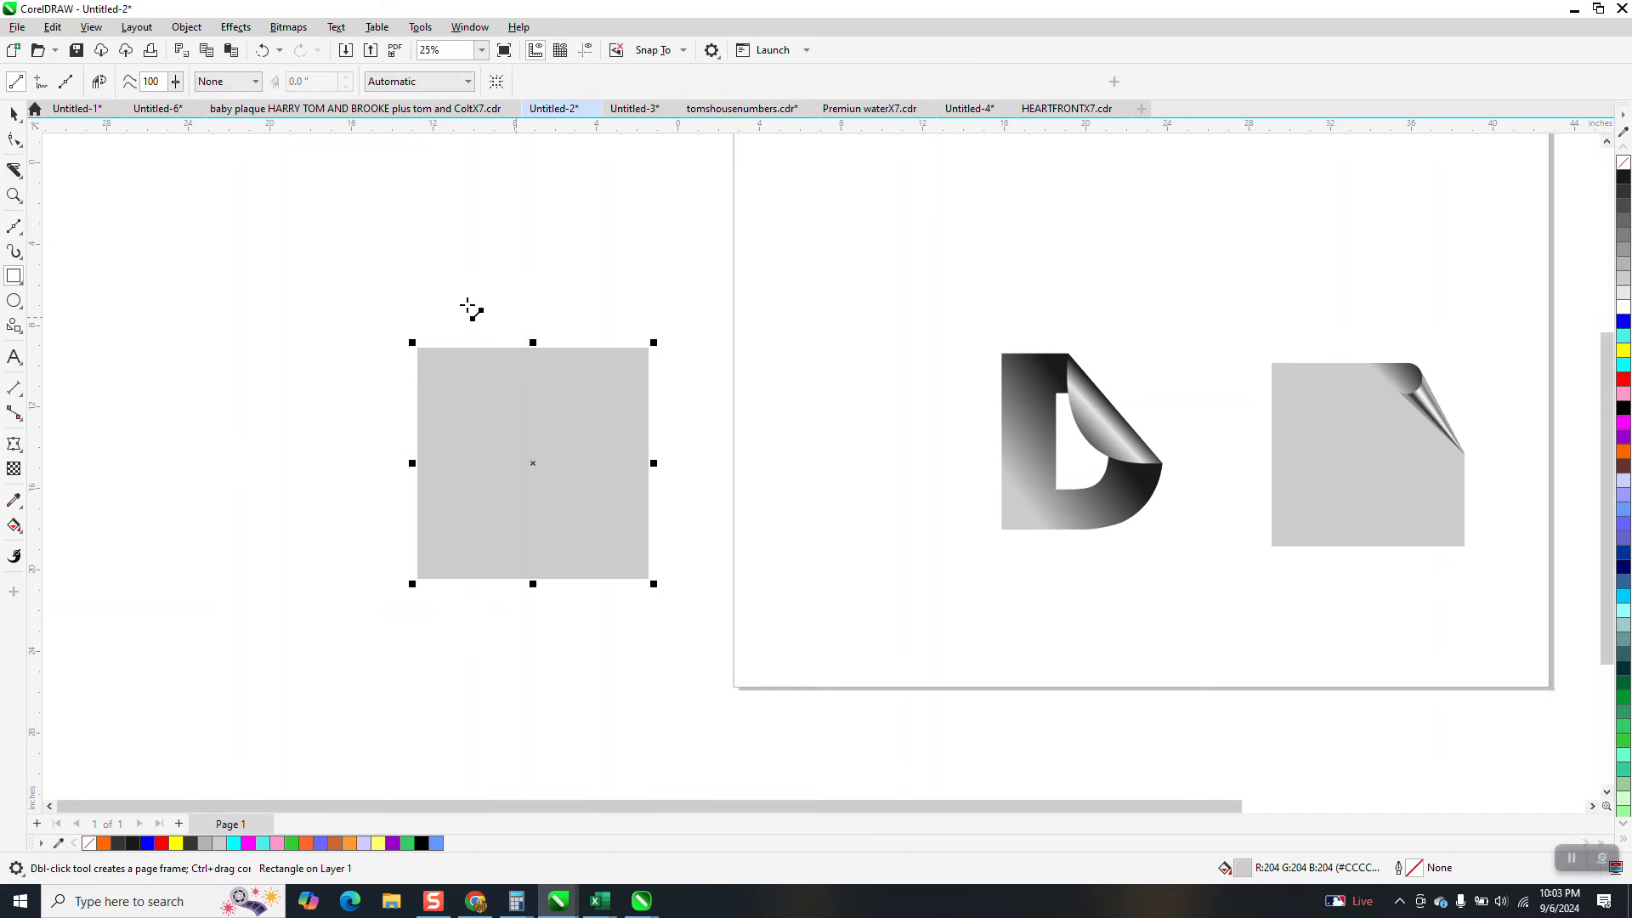
left_click_drag(467, 300, 711, 516)
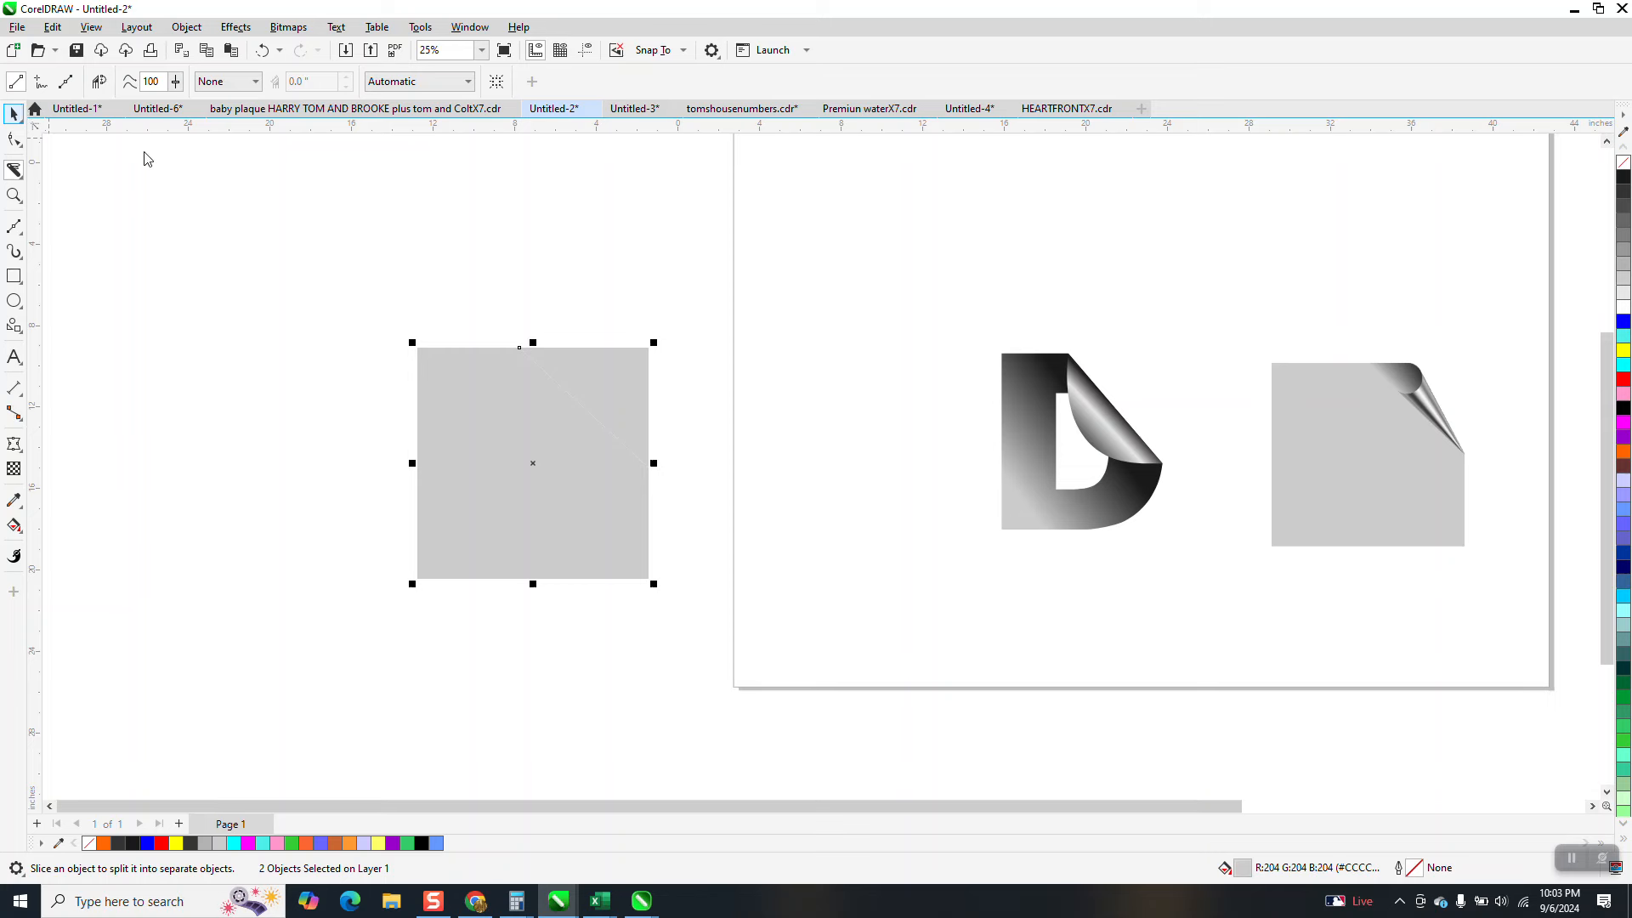
Mirror the square's cut-off corner piece horizontally and vertically so it folds inward against the diagonal cut
key("space")
left_click(614, 371)
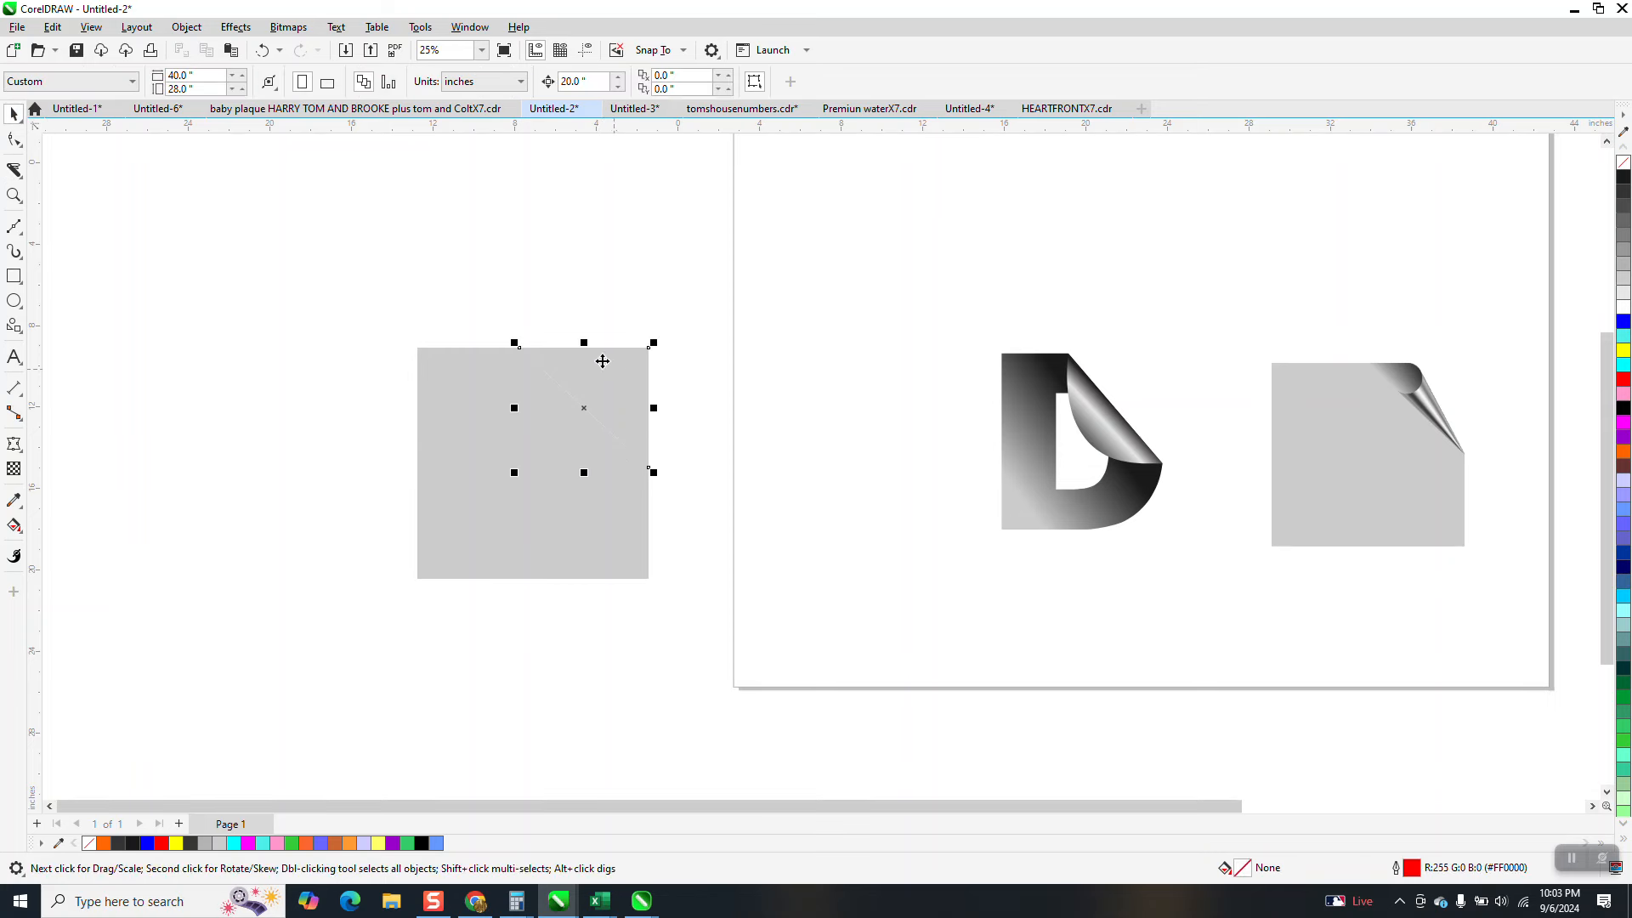
left_click(431, 83)
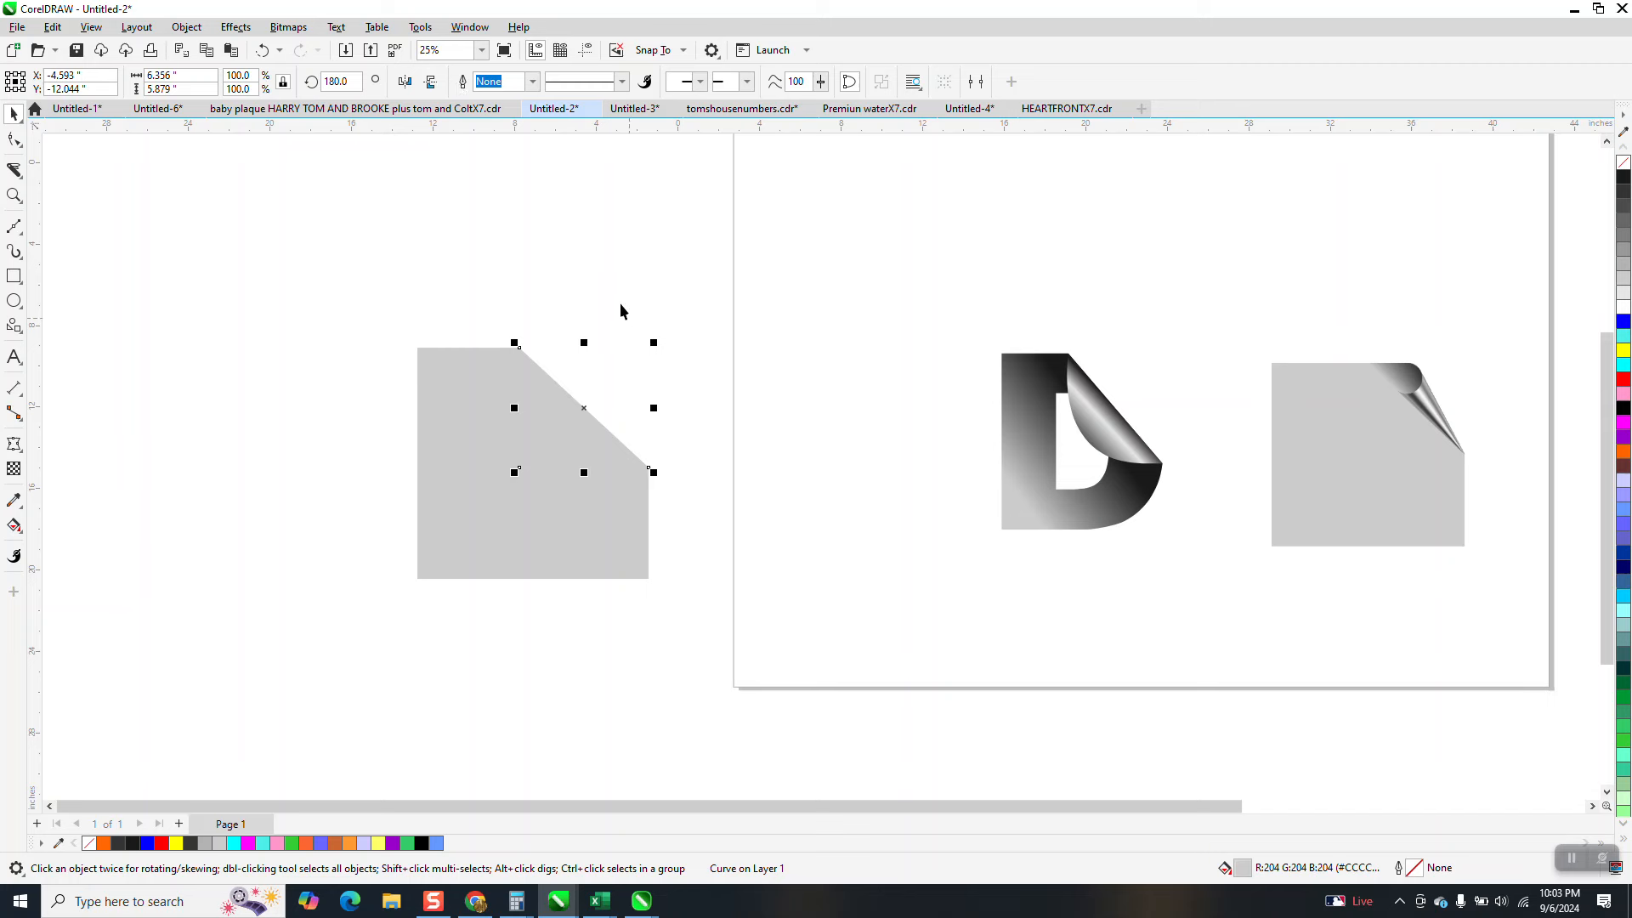
Apply a linear fountain fill to the folded corner piece, running from its diagonal edge past its inner corner and ending in black
left_click(22, 533)
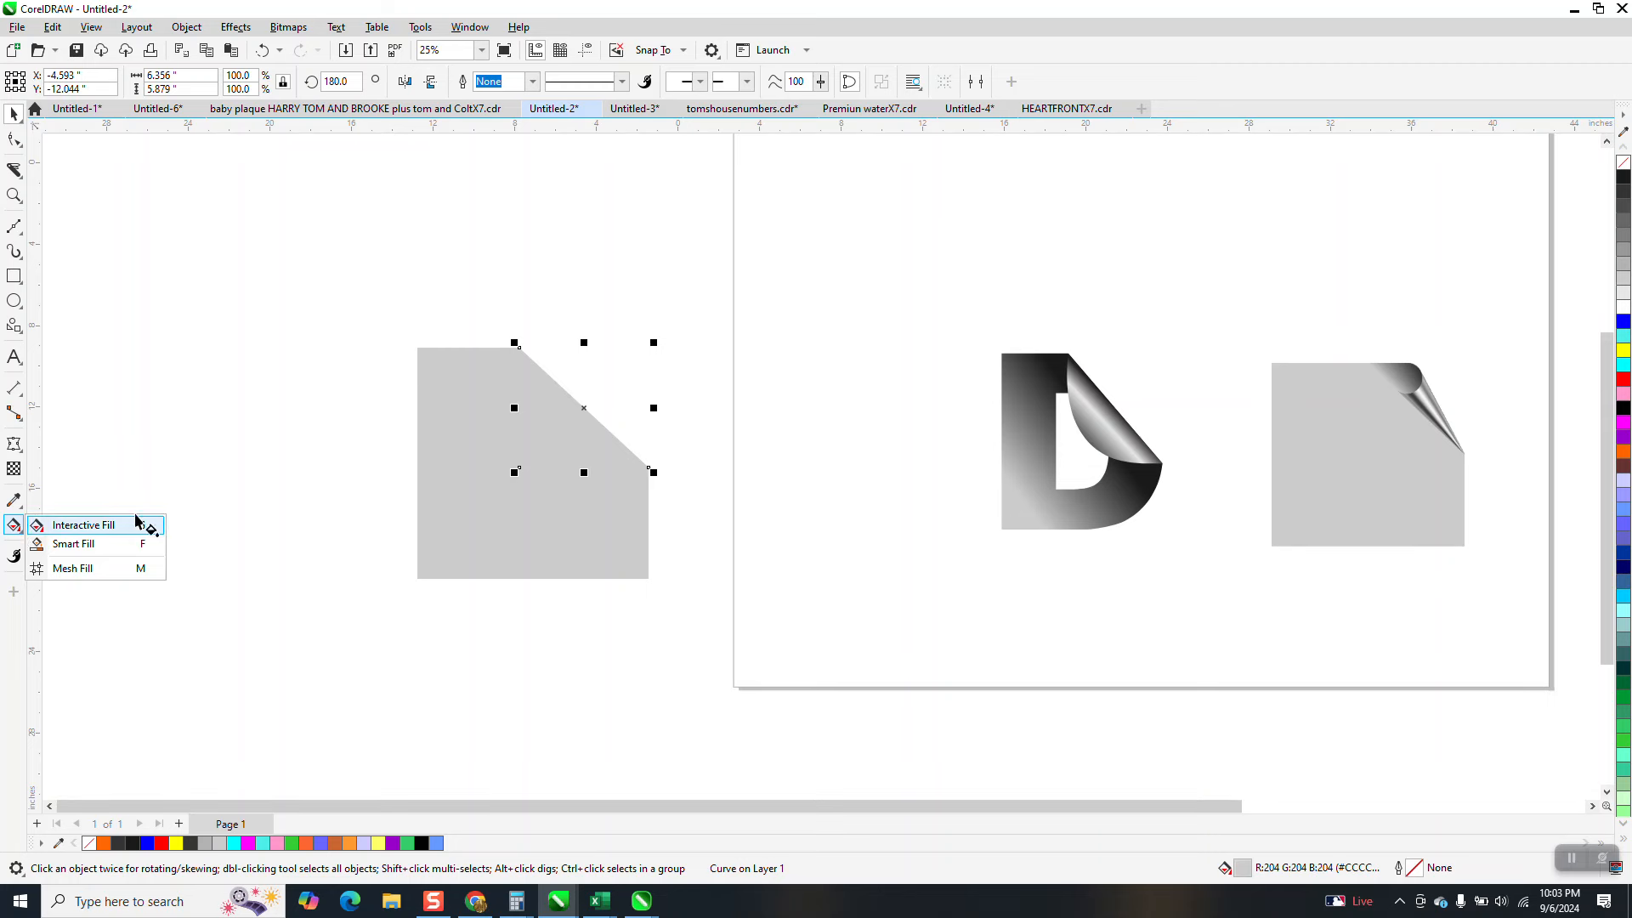
left_click(85, 525)
left_click_drag(576, 407, 491, 493)
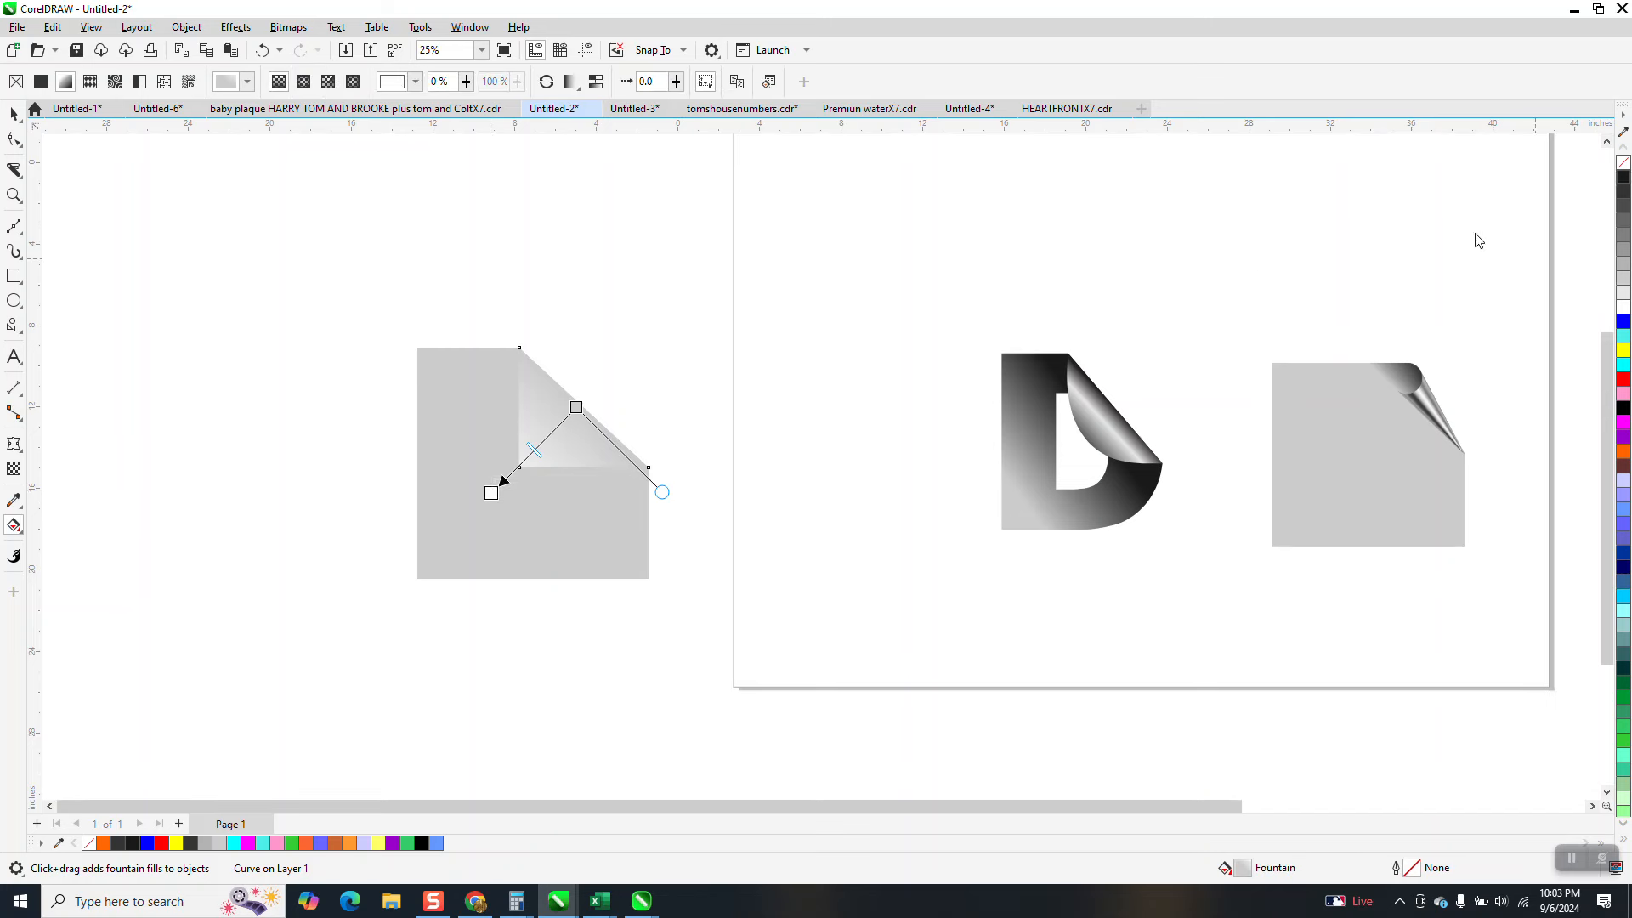
left_click_drag(1479, 240, 491, 493)
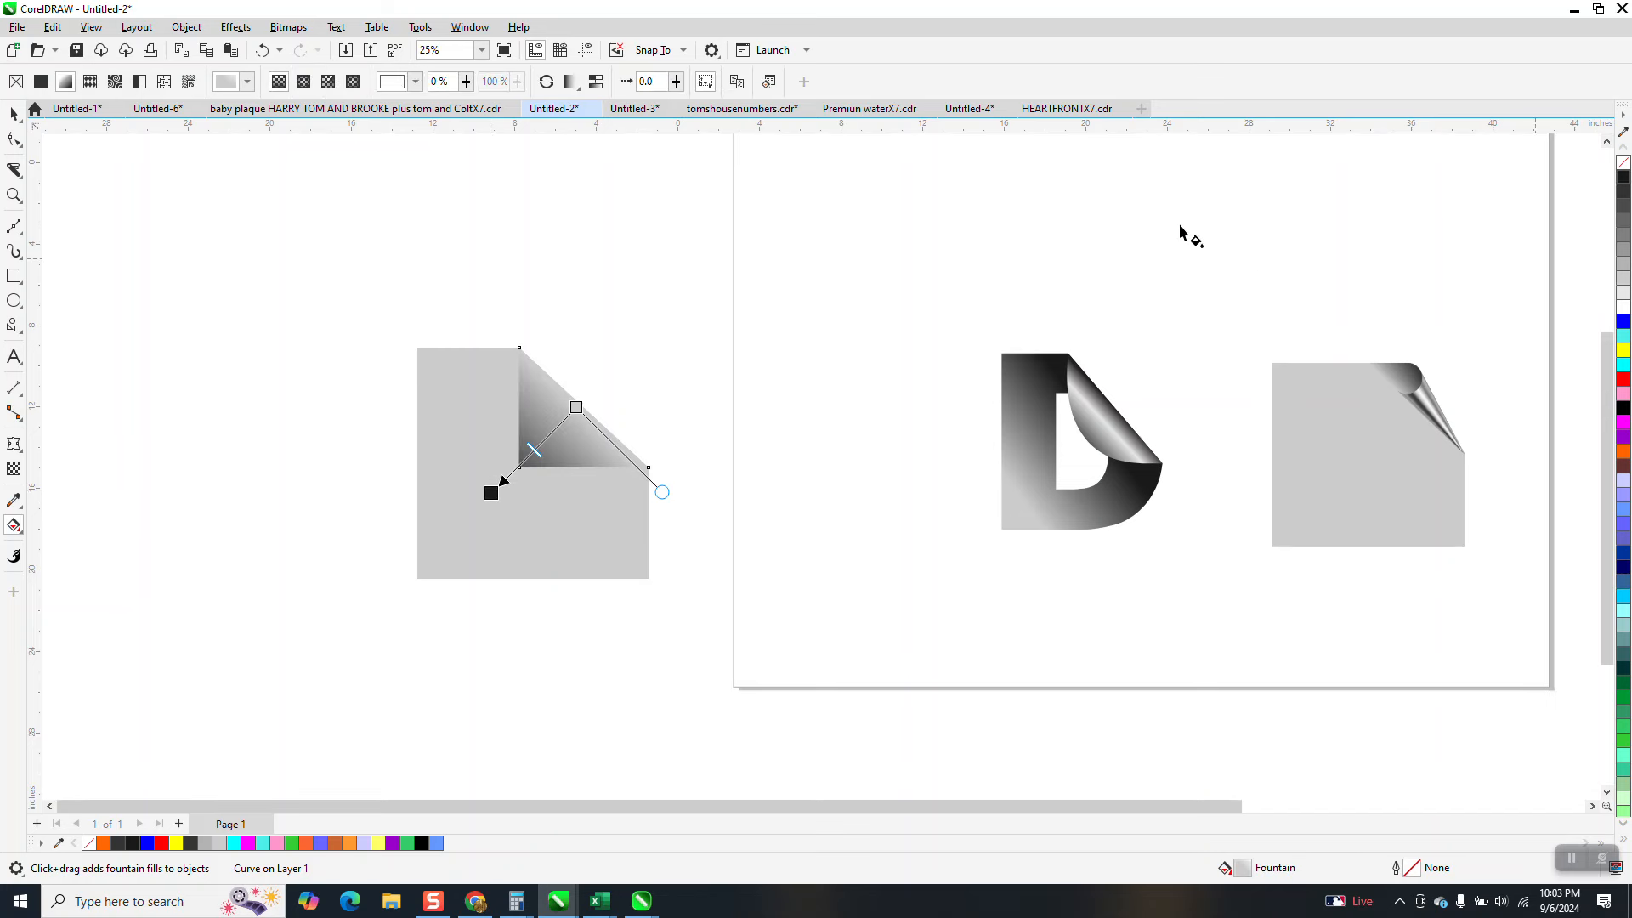
Make the flap gradient's start black, placed just outside the diagonal edge, and add a light grey stop near its middle
left_click_drag(1603, 190, 584, 411)
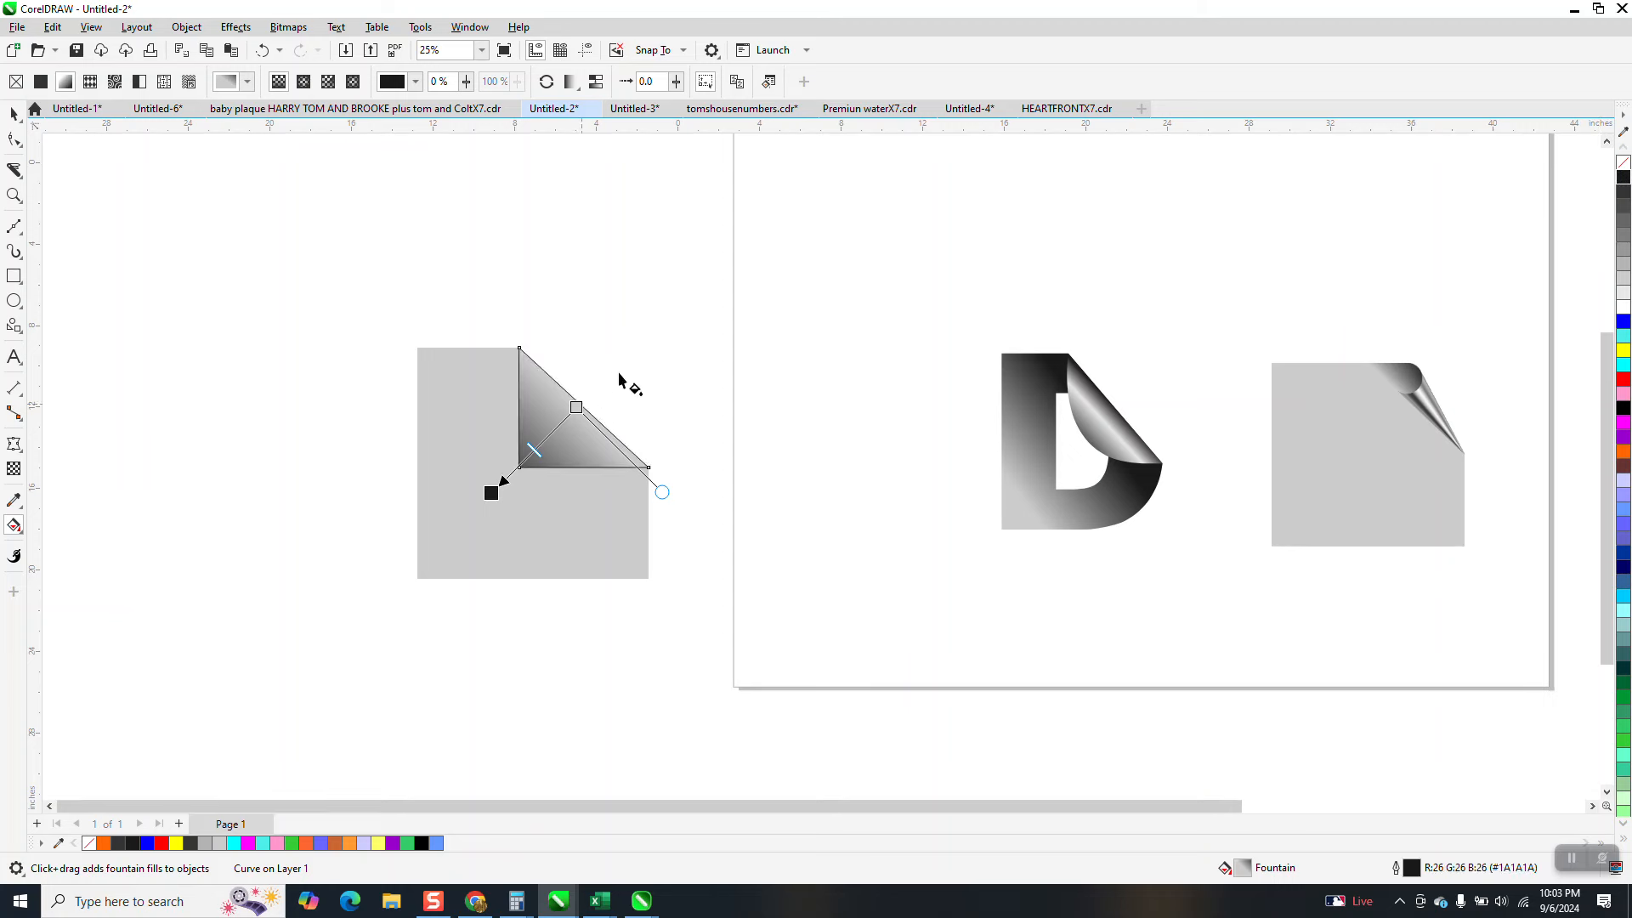
key("ctrl+z")
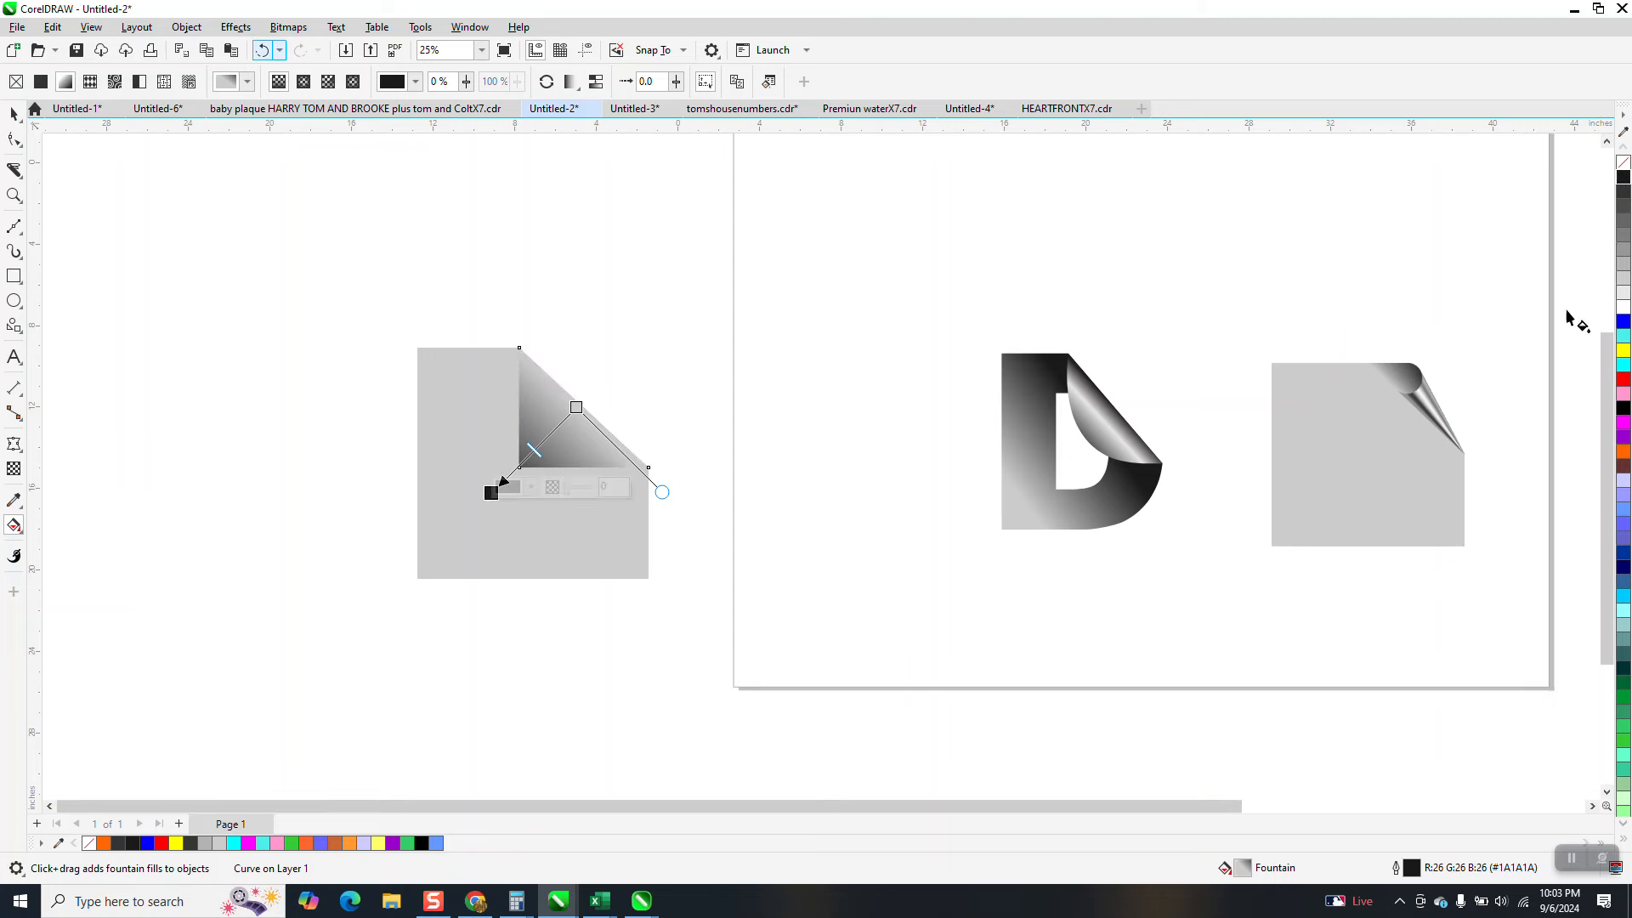
left_click_drag(1623, 177, 612, 382)
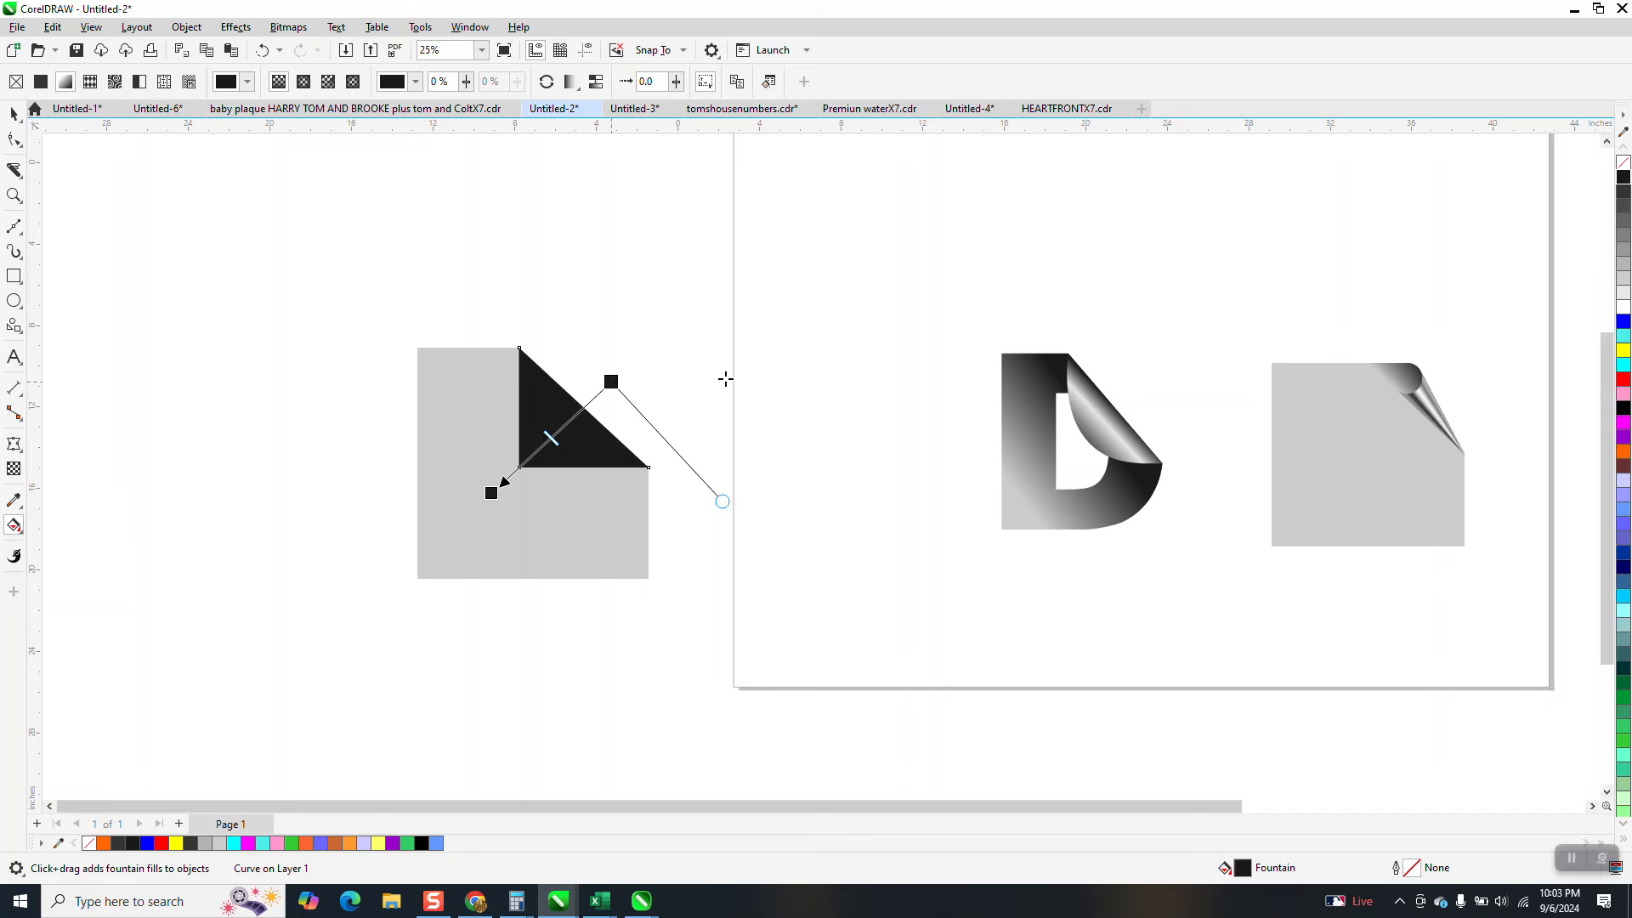
left_click_drag(1623, 302, 559, 430)
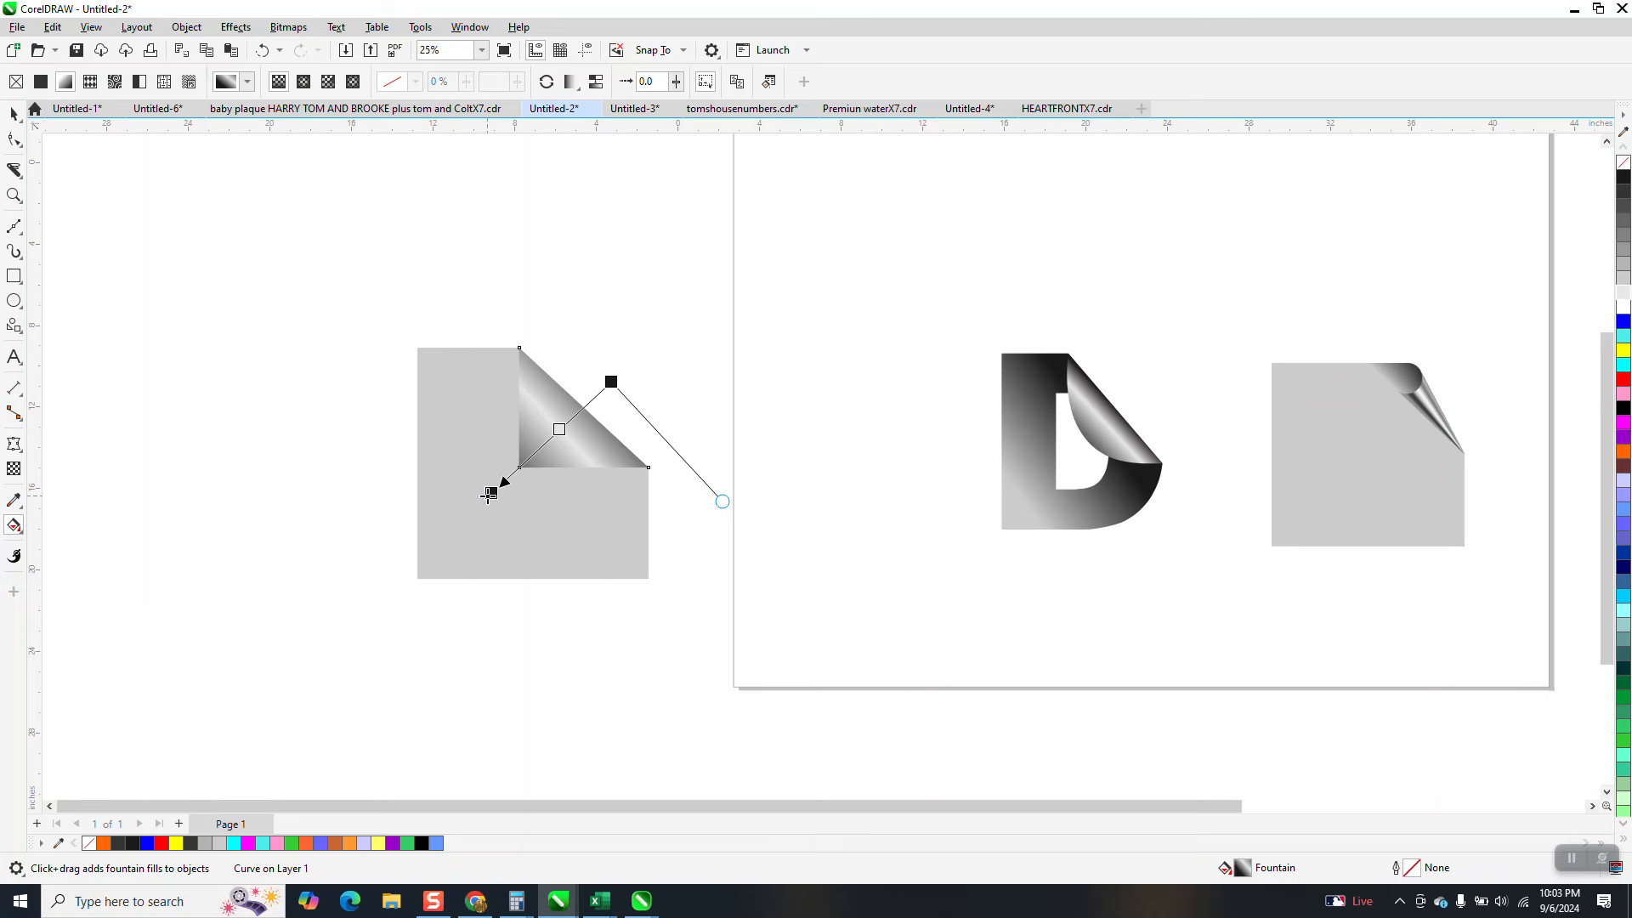
Fill the square's main body with a light grey to black fountain fill toward the fold, starting near the body's center
left_click(13, 194)
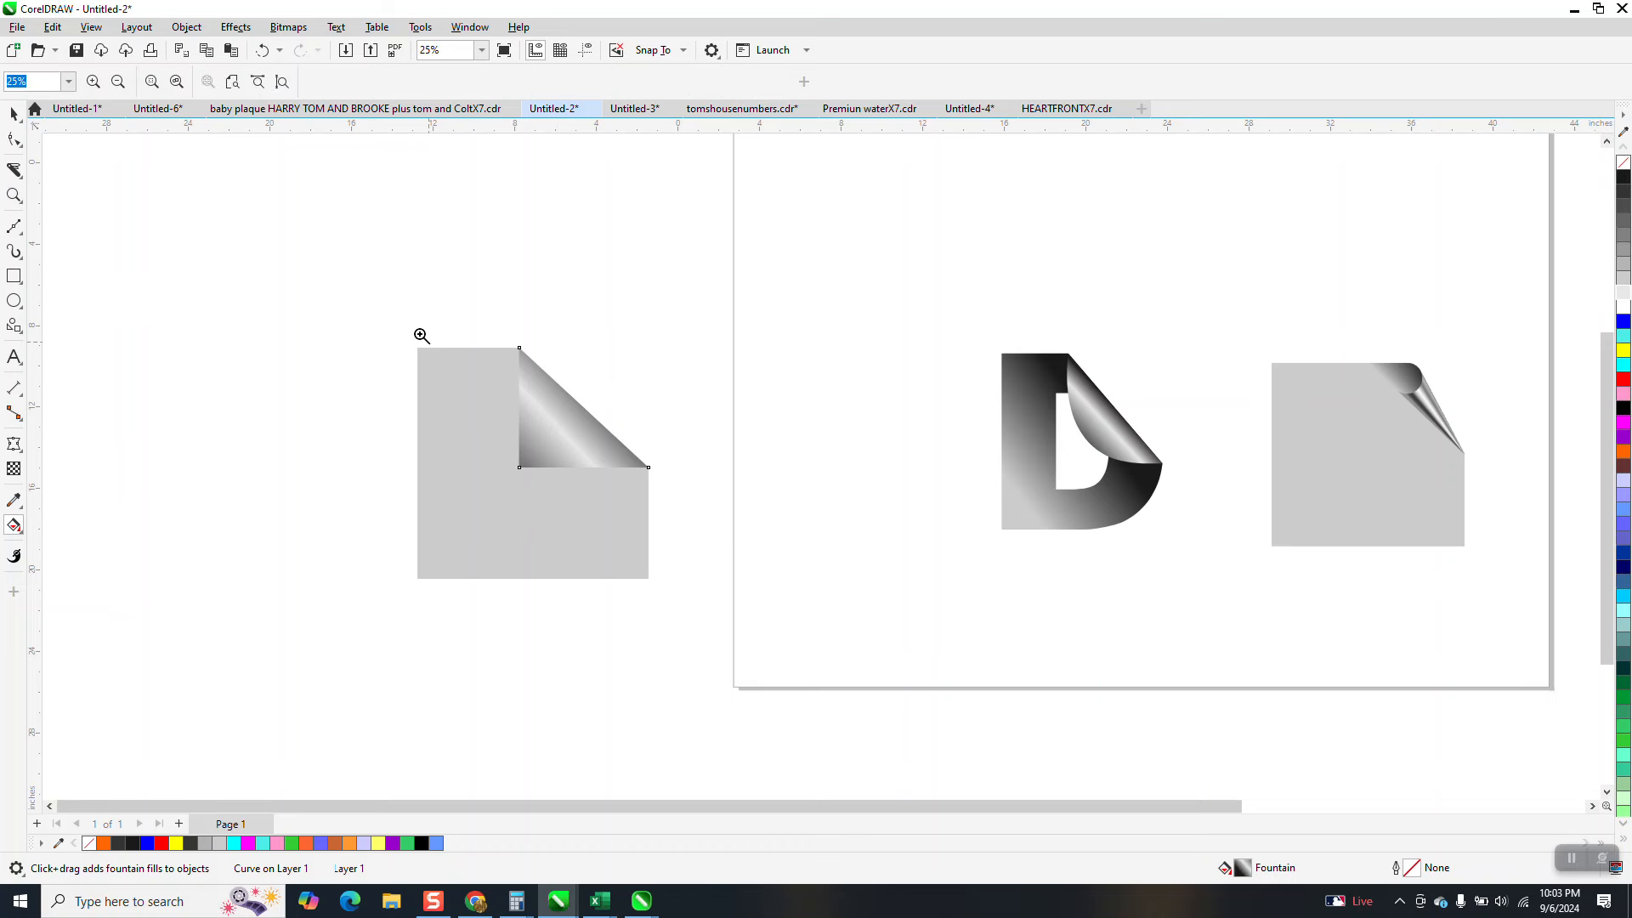
left_click_drag(371, 343, 804, 619)
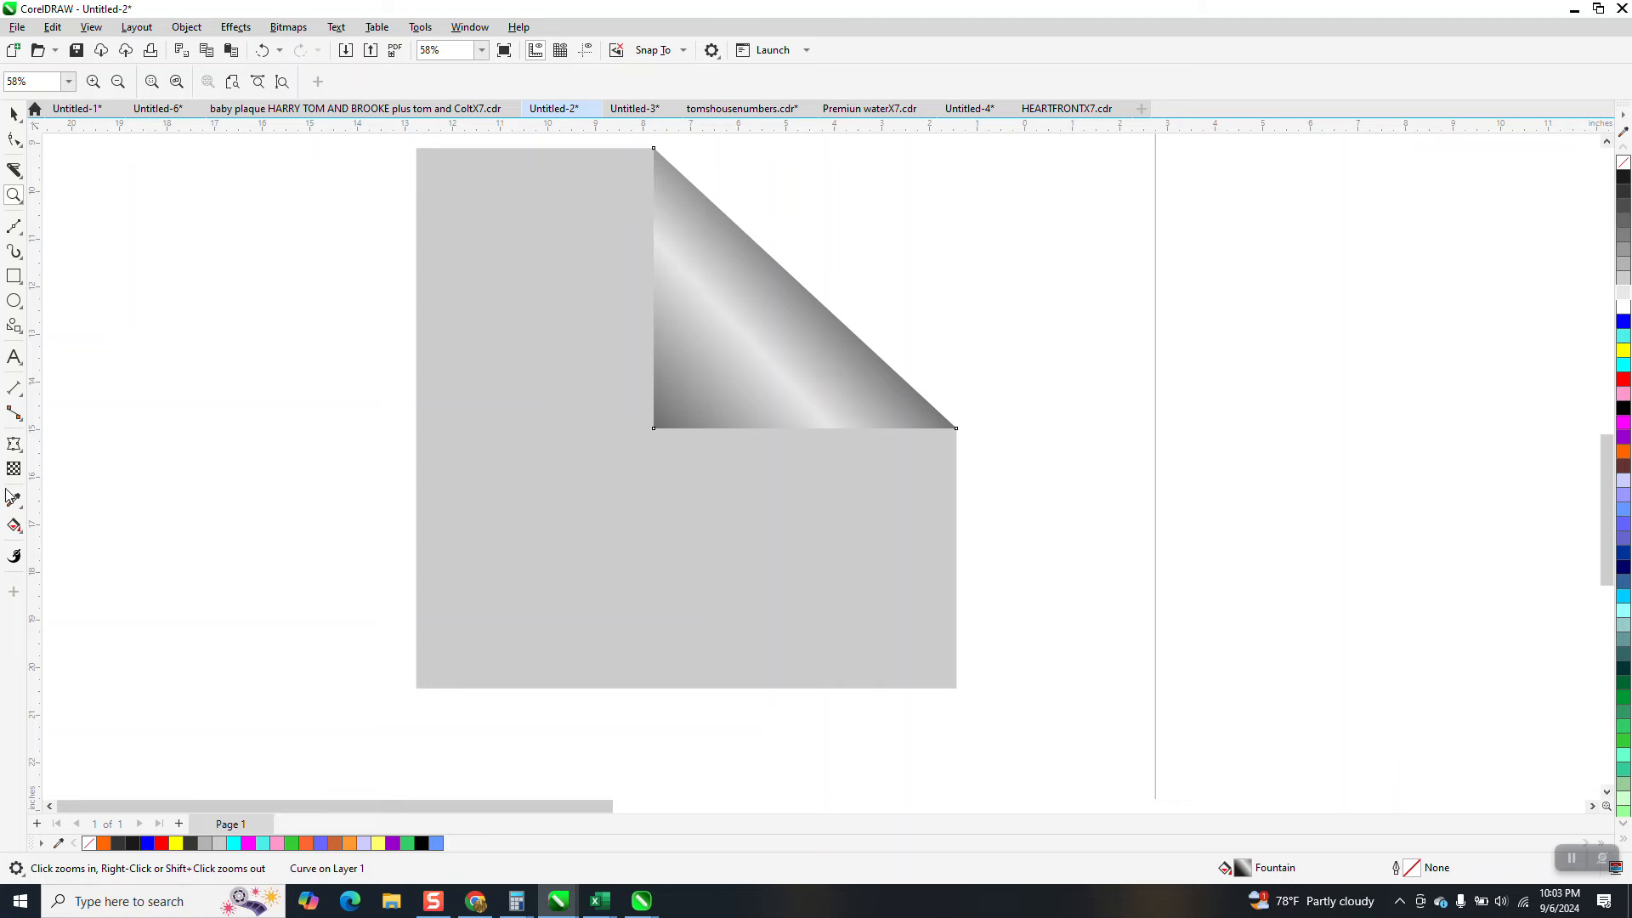
left_click(510, 572)
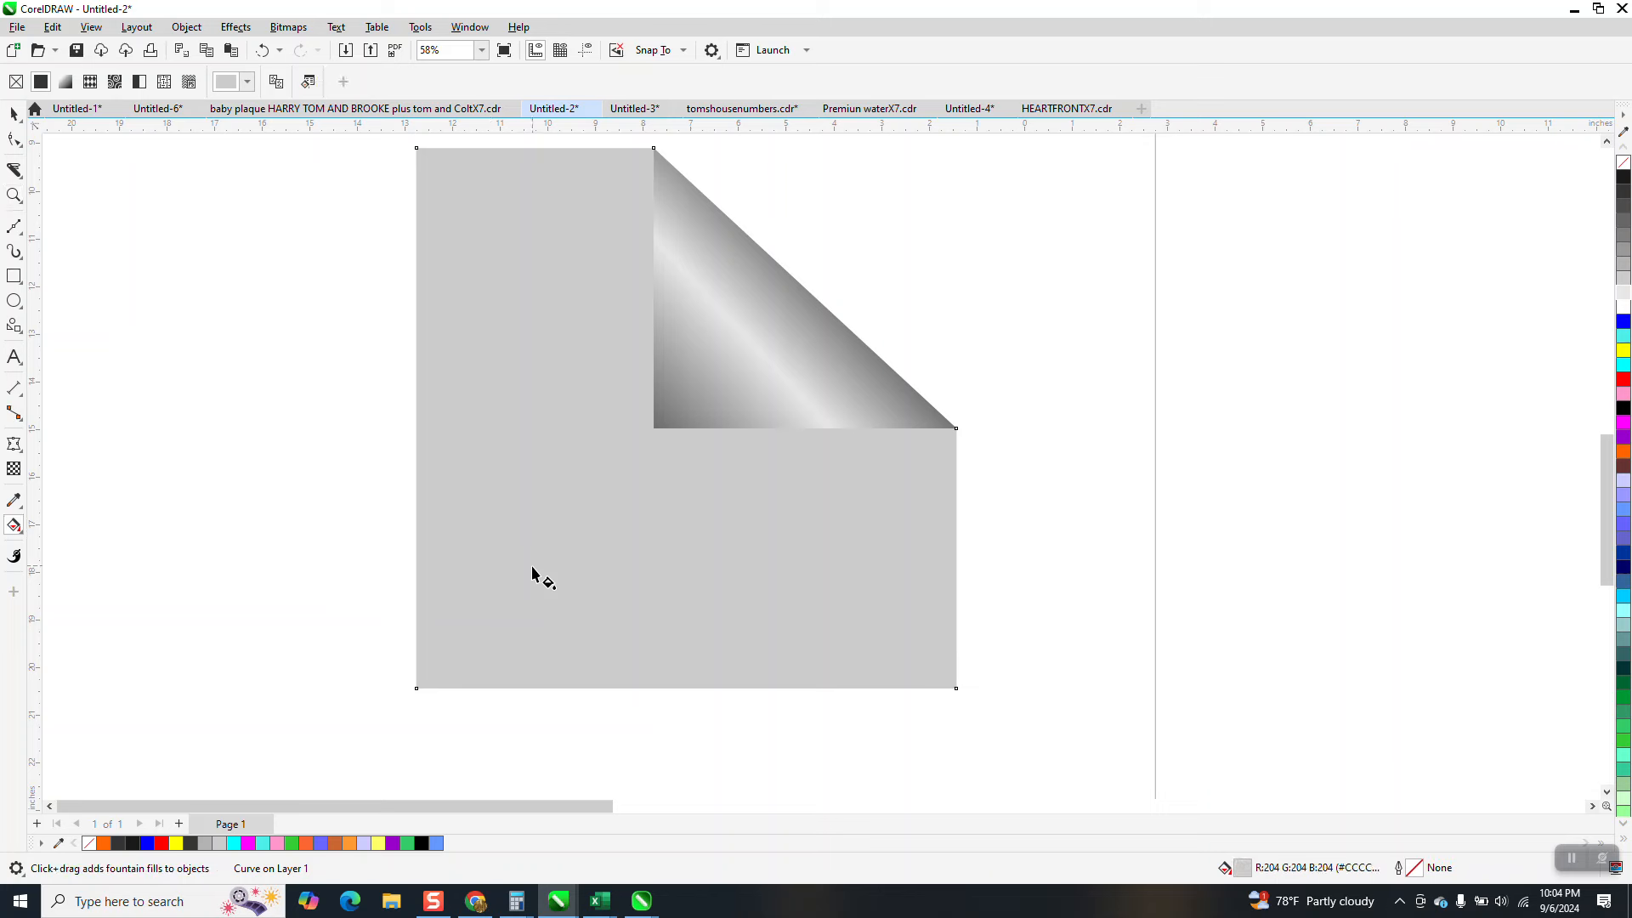
left_click_drag(498, 593, 846, 316)
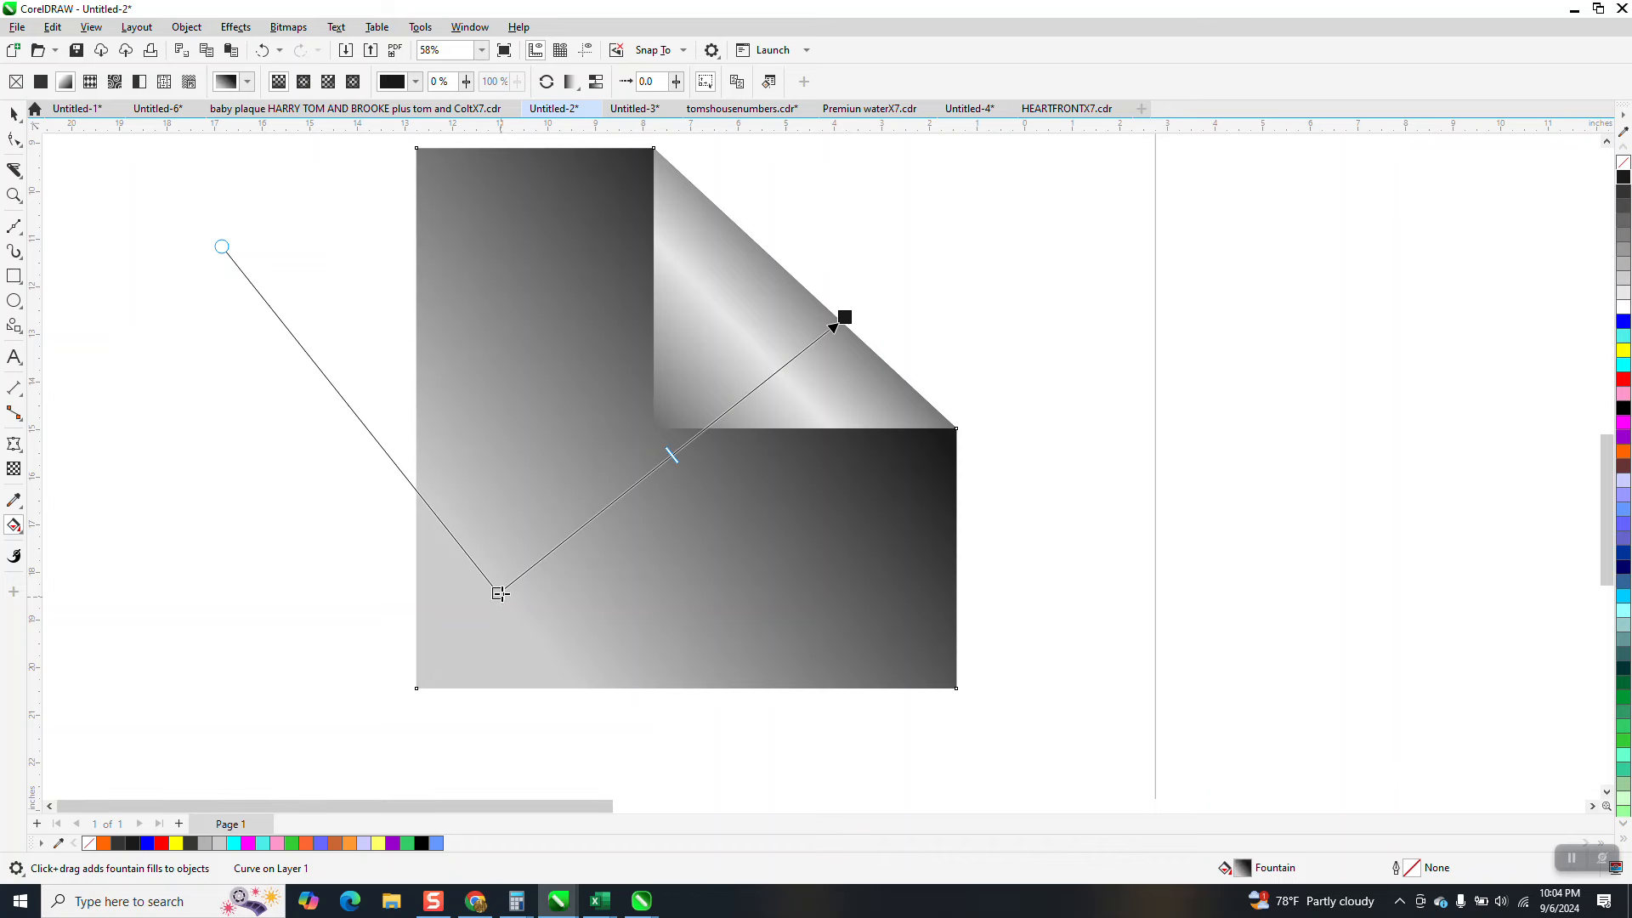
left_click_drag(500, 594, 618, 506)
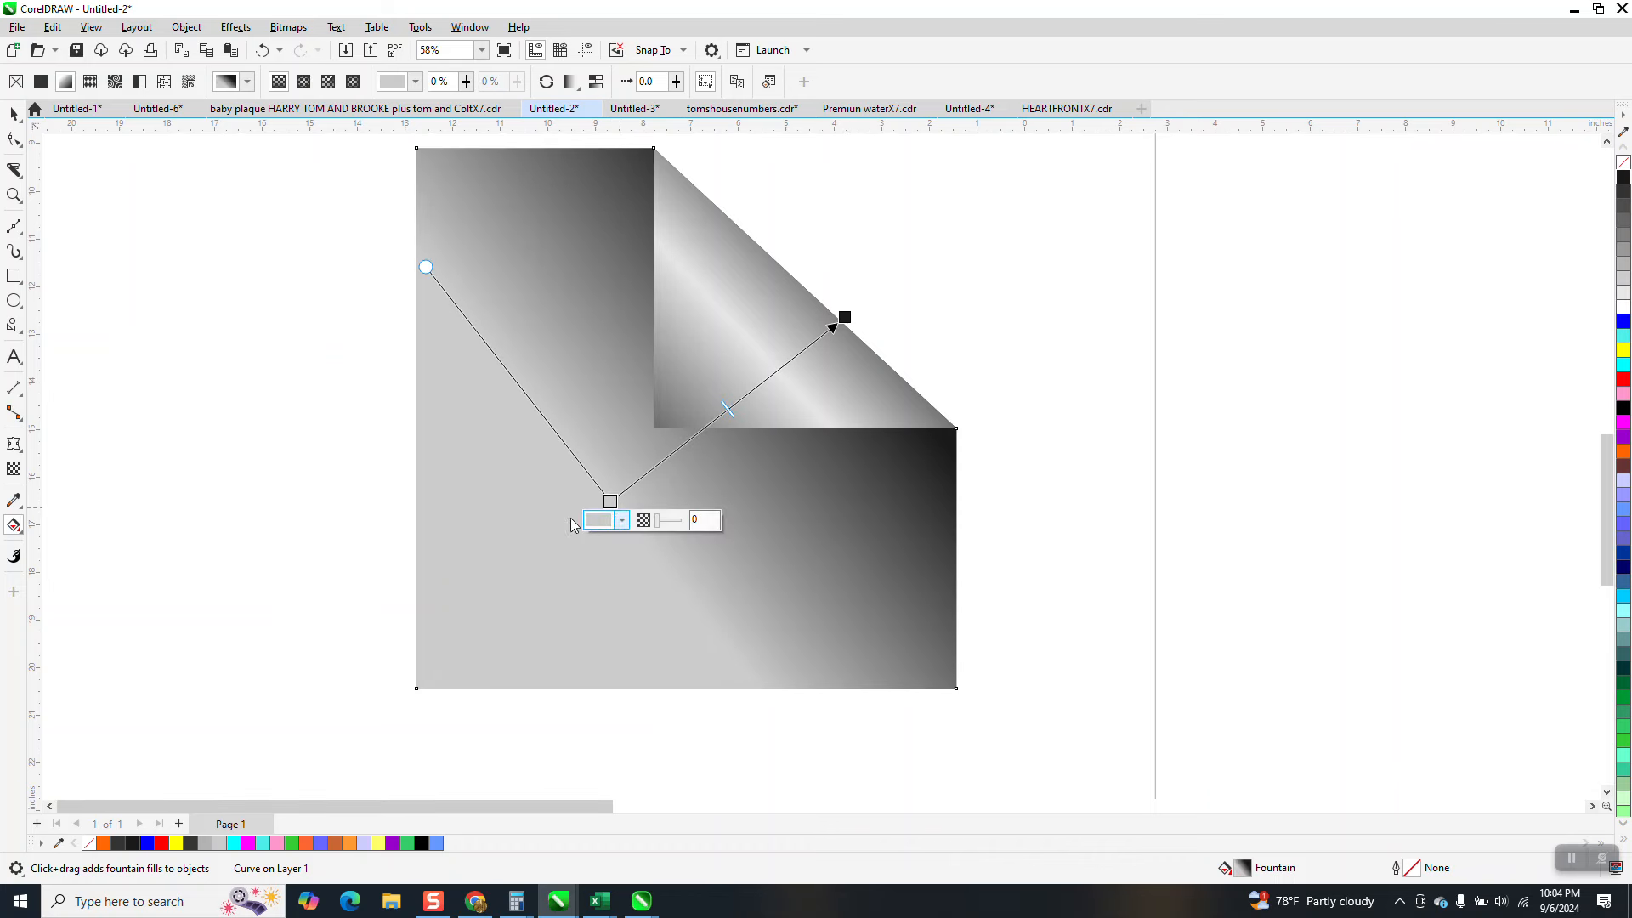
left_click(213, 334)
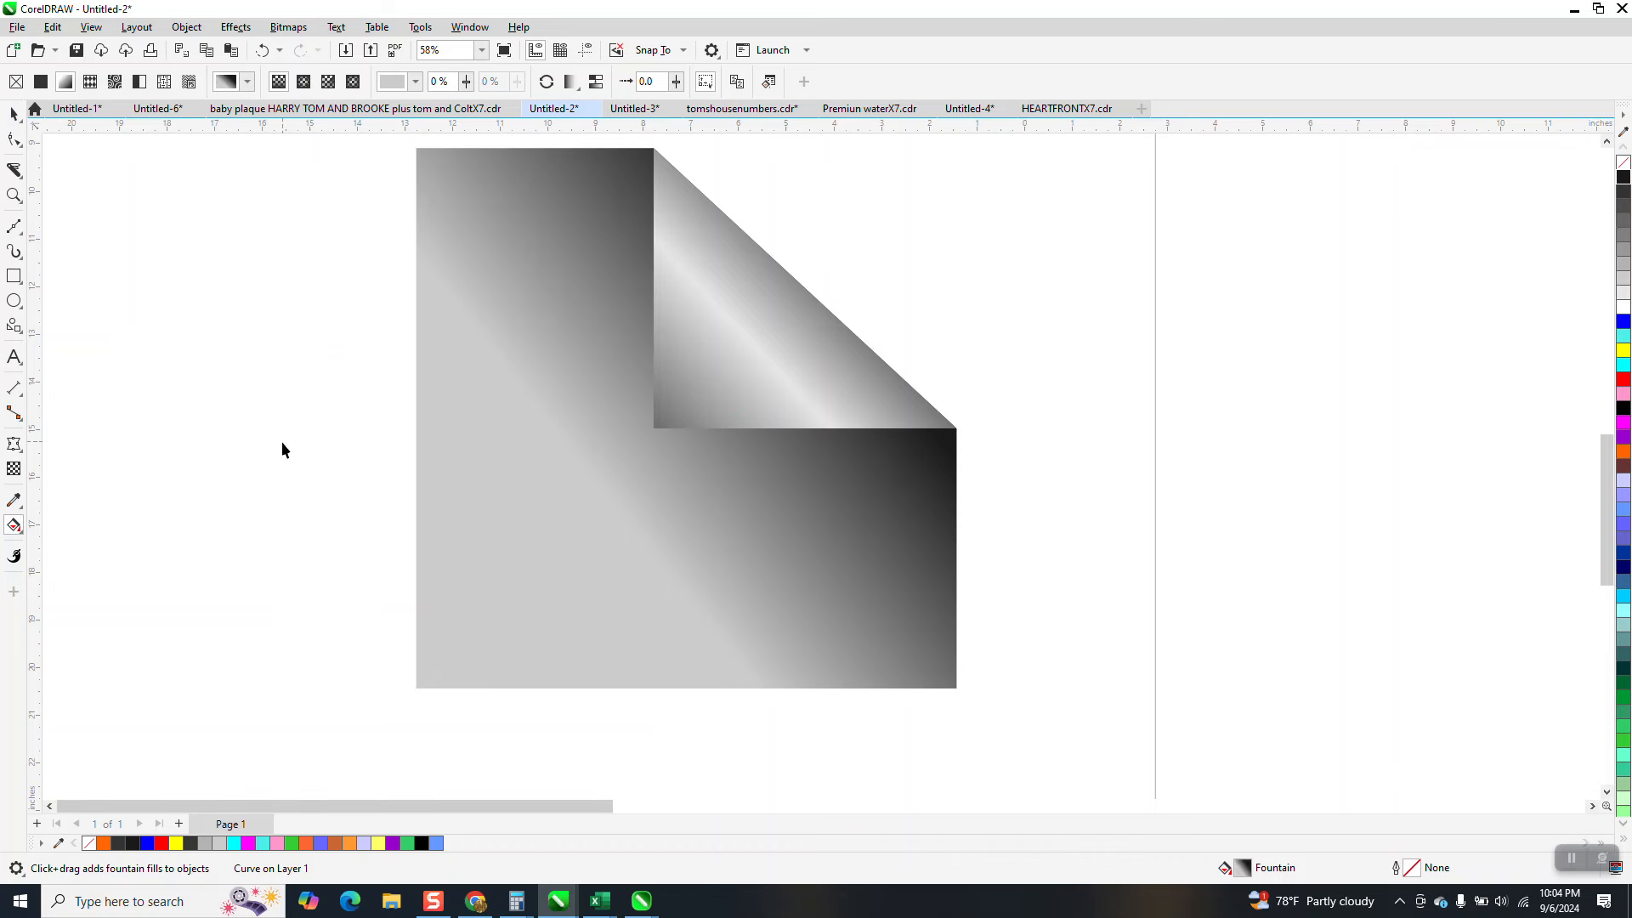
Examine the shaded square beside the other shapes and inspect the letter D's page curl up close
key("space")
scroll(282, 425, "down", 2)
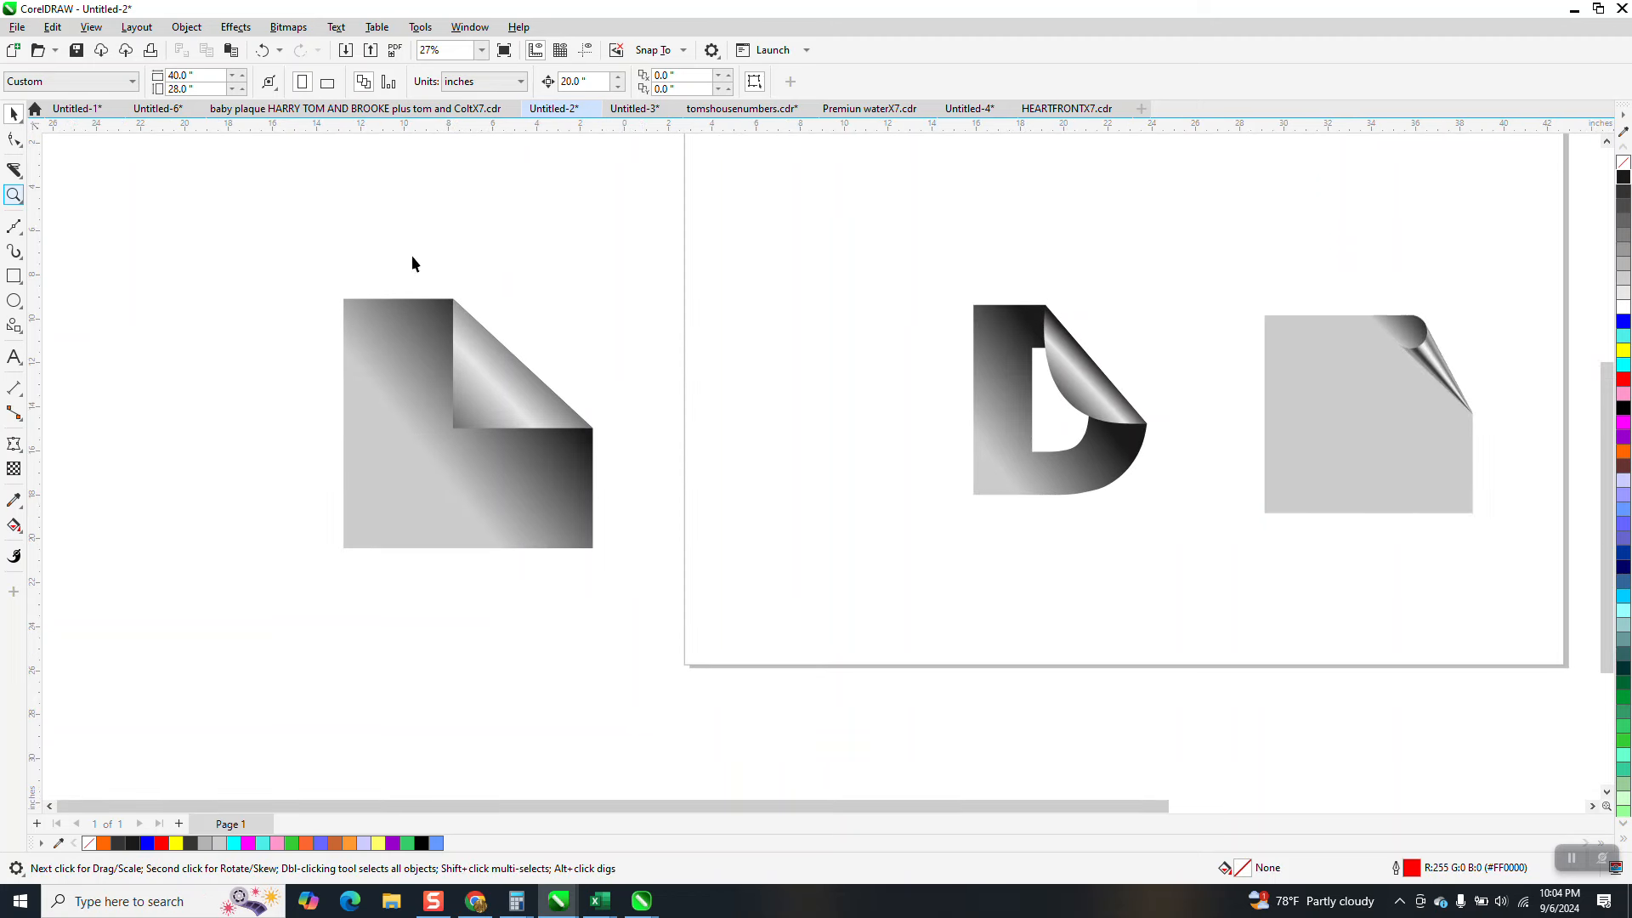
key("z")
left_click_drag(975, 305, 1154, 494)
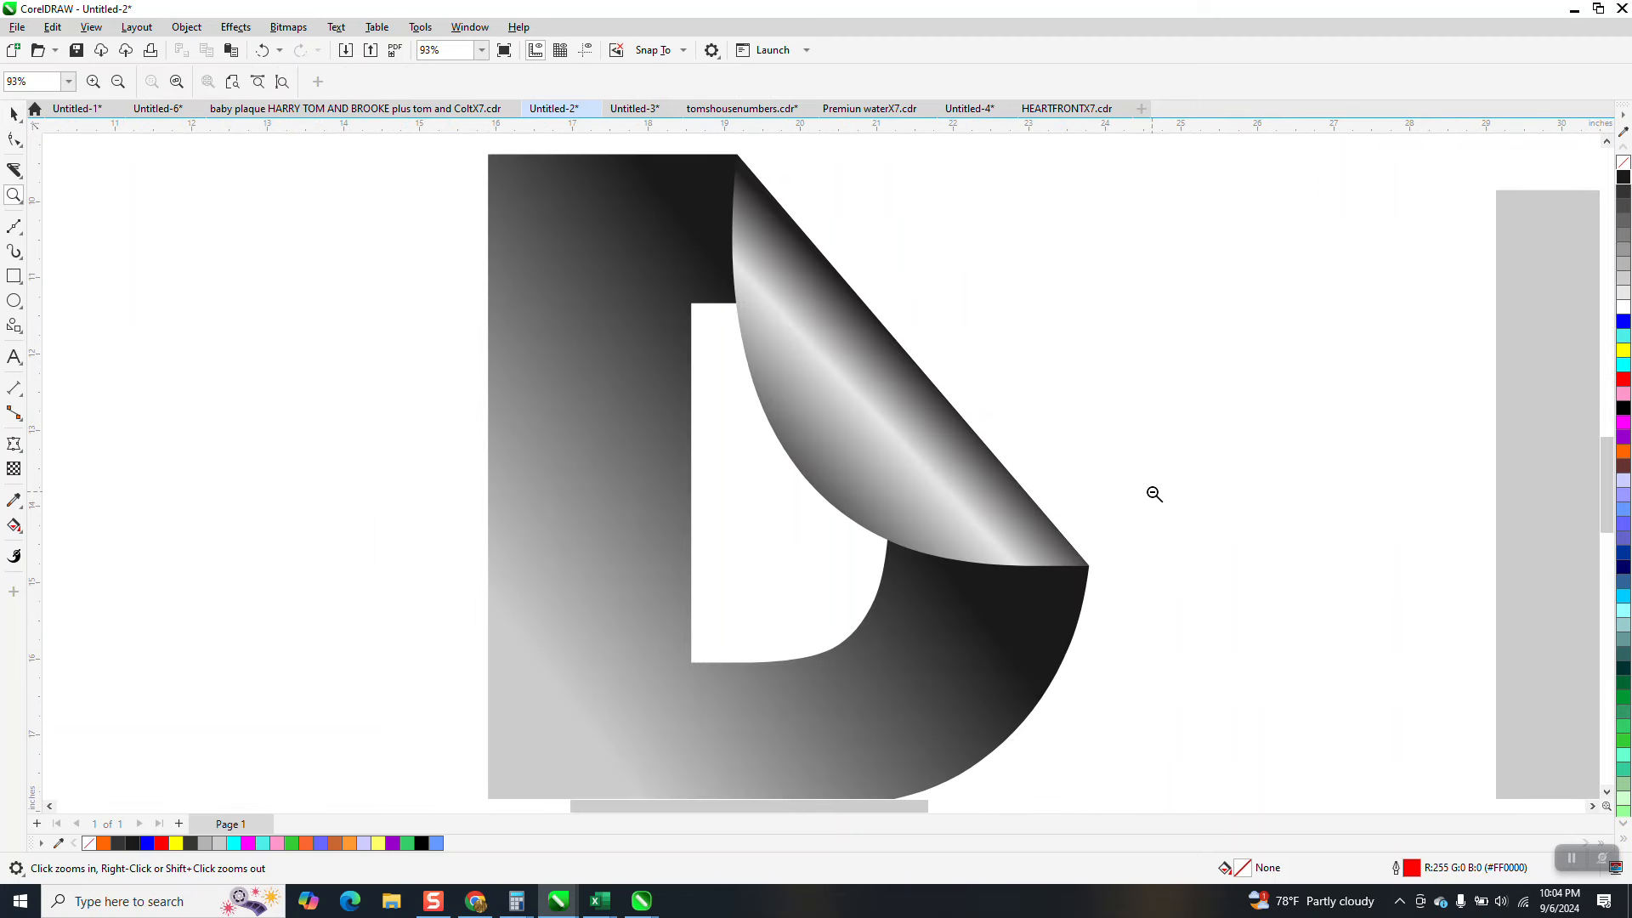